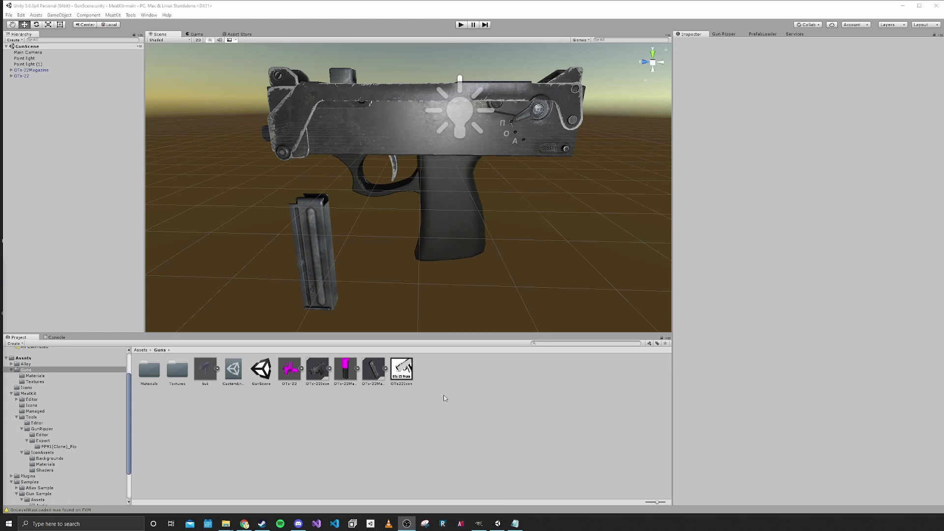
Create a new folder named Data inside the Guns folder
right_click(300, 416)
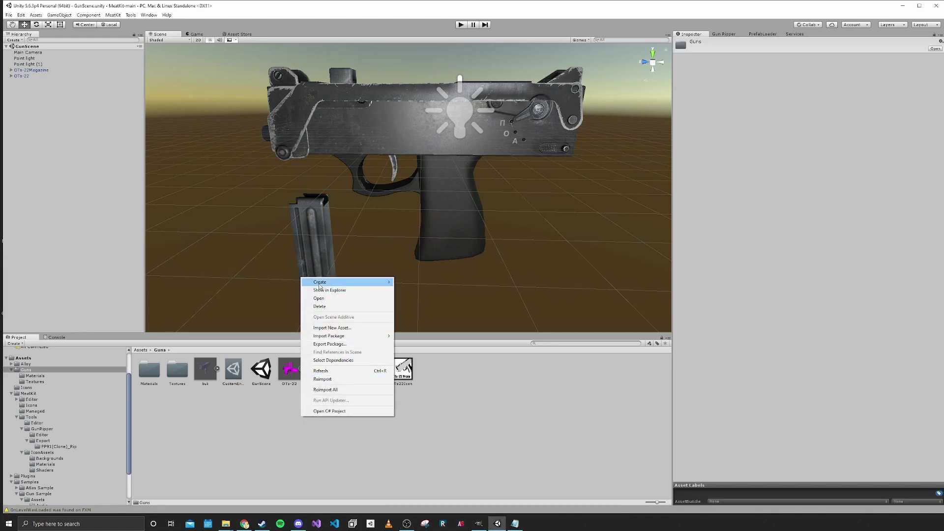
mouse_move(322, 282)
left_click(416, 428)
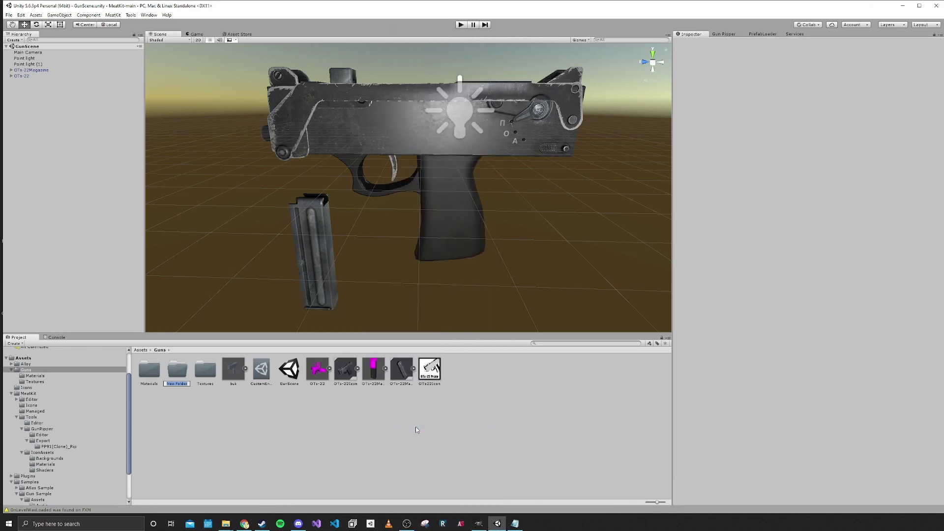
type("Data")
key("Return")
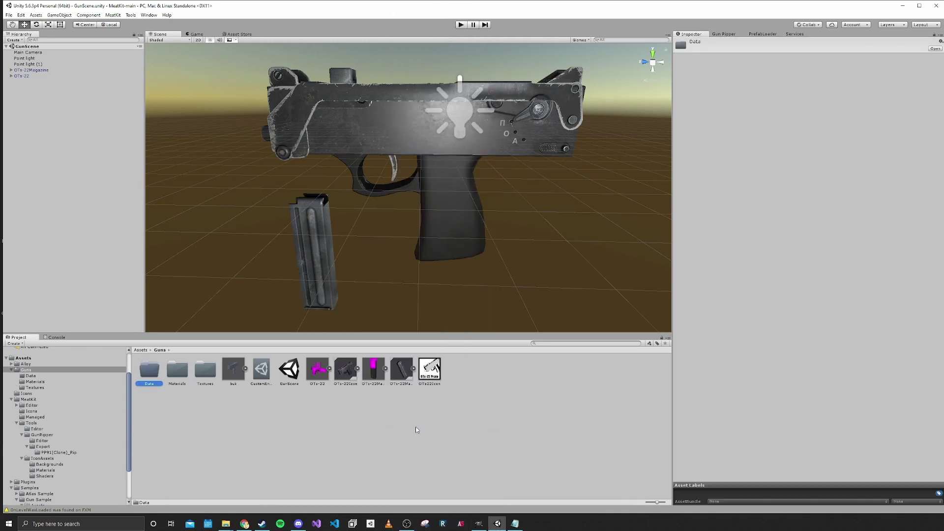
Inside Data, create a new ObjectID definition asset named objOTs22
double_click(149, 369)
right_click(220, 385)
mouse_move(236, 253)
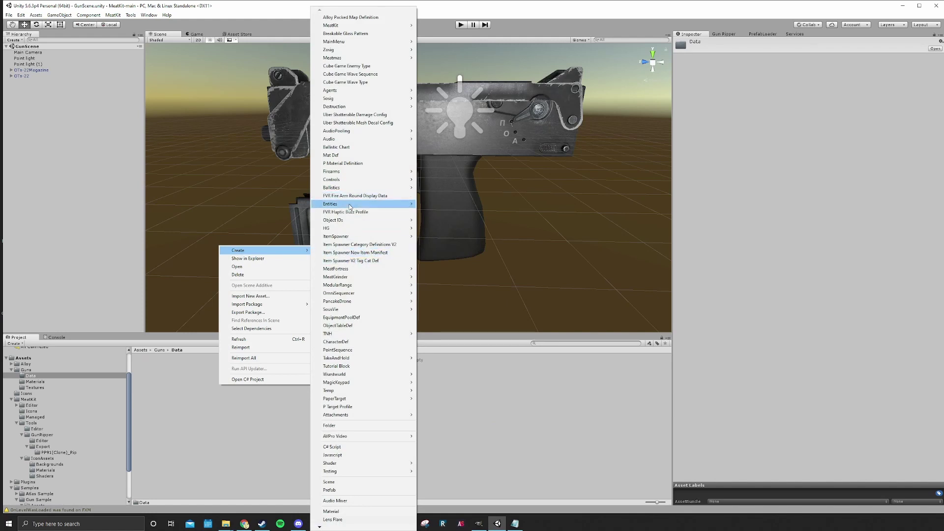
mouse_move(334, 222)
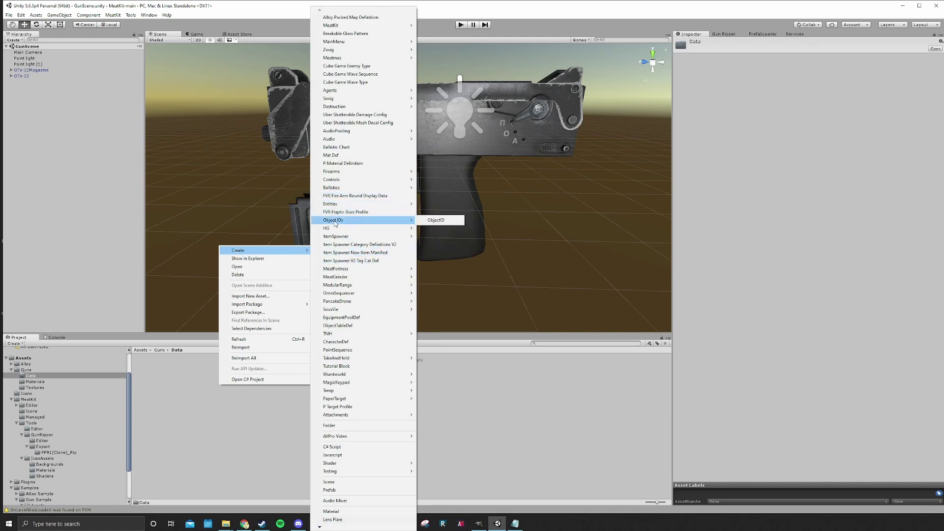
left_click(435, 221)
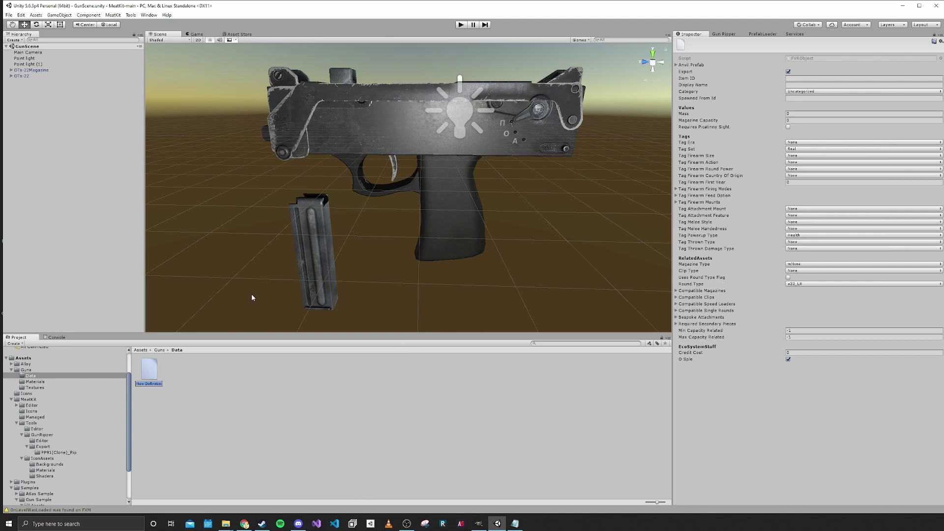
type("objOTs22")
Confirm the ObjOTs22 name, expand Anvil Prefab, and reselect ObjOTs22 from the Data folder
key("Return")
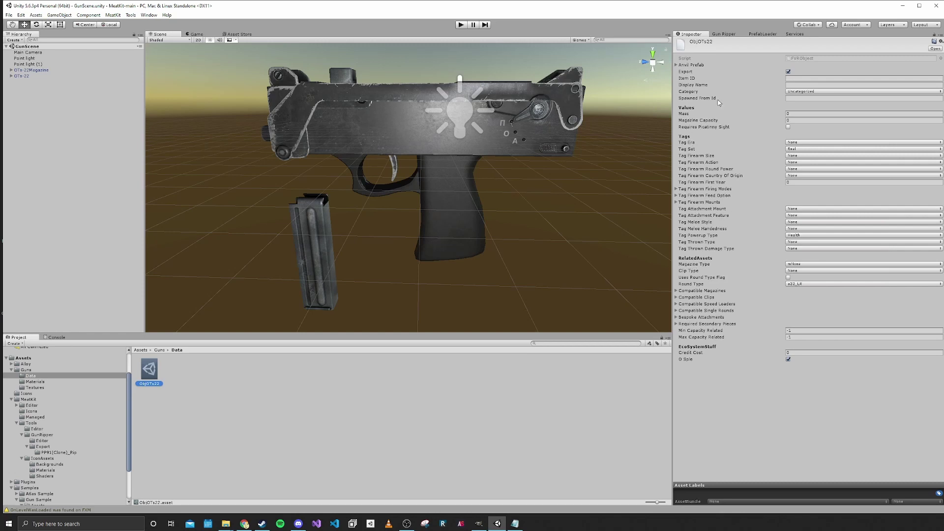
left_click(689, 66)
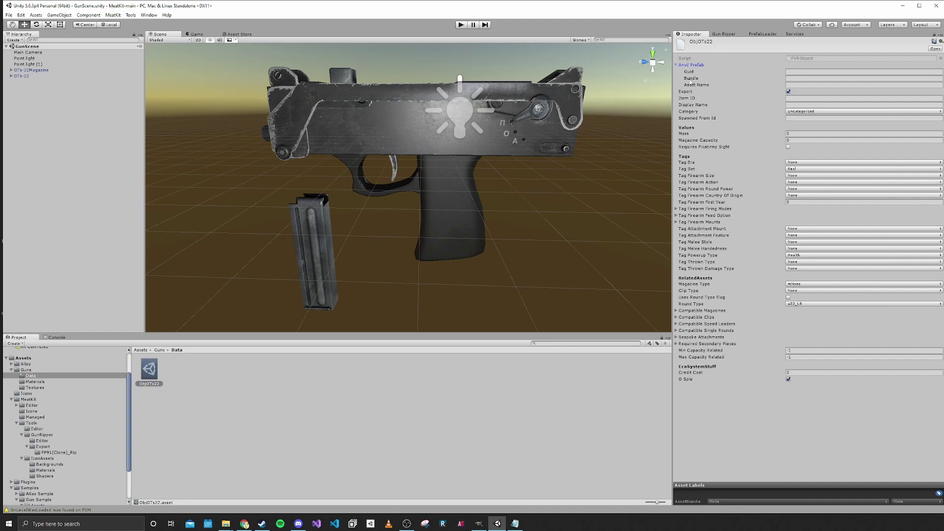
left_click(697, 86)
scroll(362, 199, "up", 3)
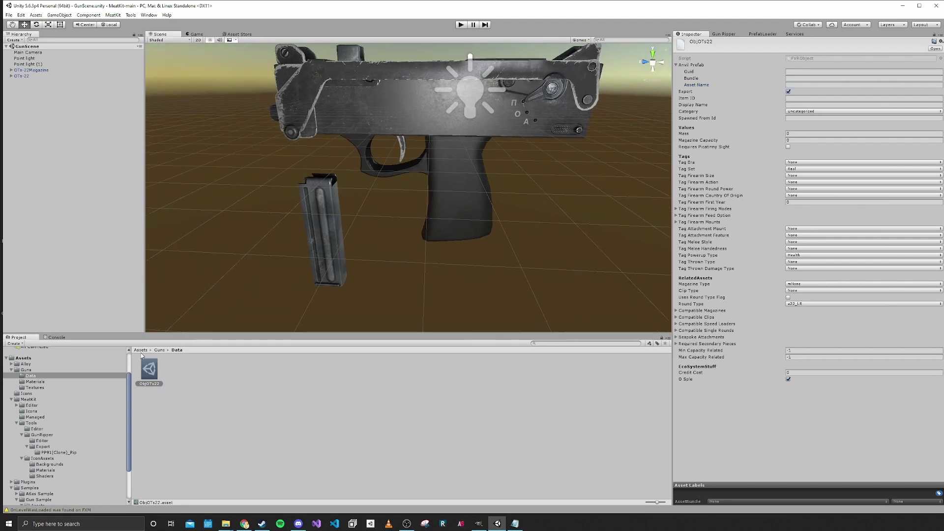
left_click(160, 350)
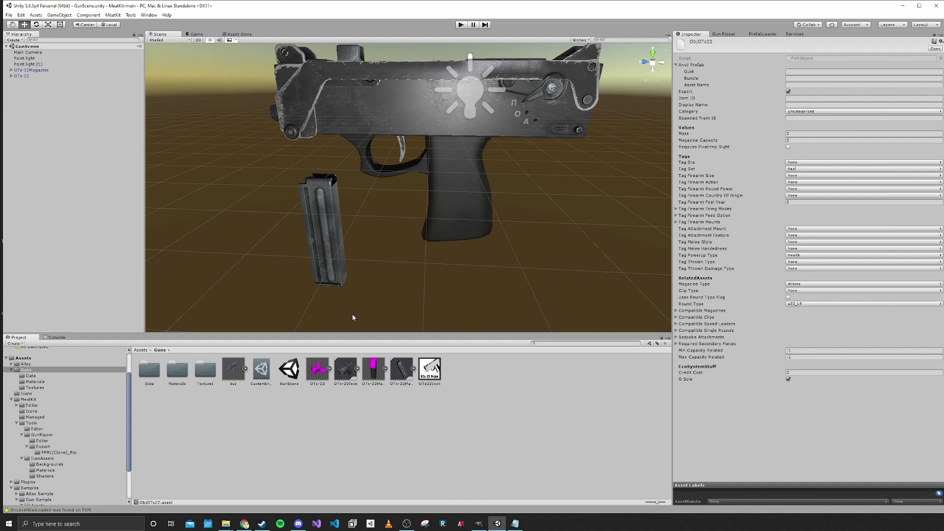
double_click(153, 371)
left_click(157, 370)
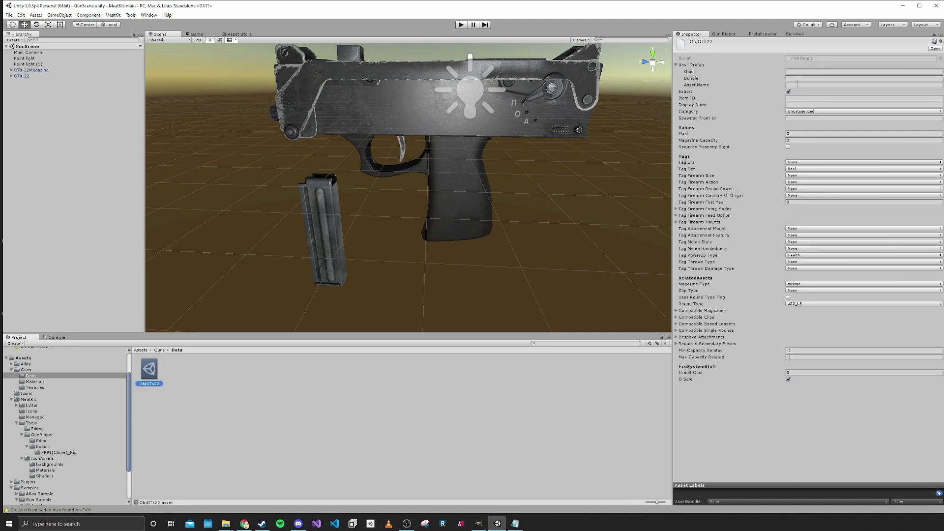
Enter Assets/Guns/OTs022.prefab as the Asset Name, correcting the misspelled 'Assets'
left_click(797, 85)
type("022")
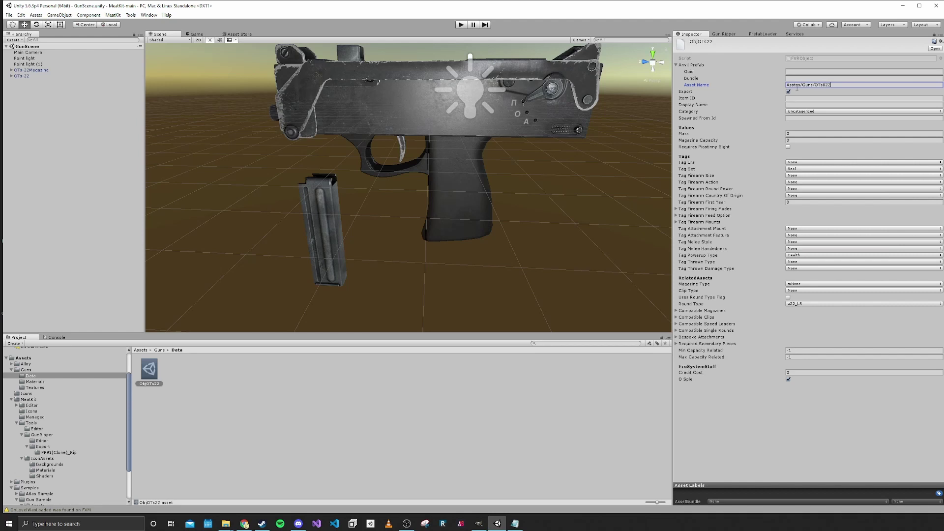
type(".prefab")
left_click(800, 85)
key("BackSpace")
key("BackSpace")
type("et")
left_click(792, 99)
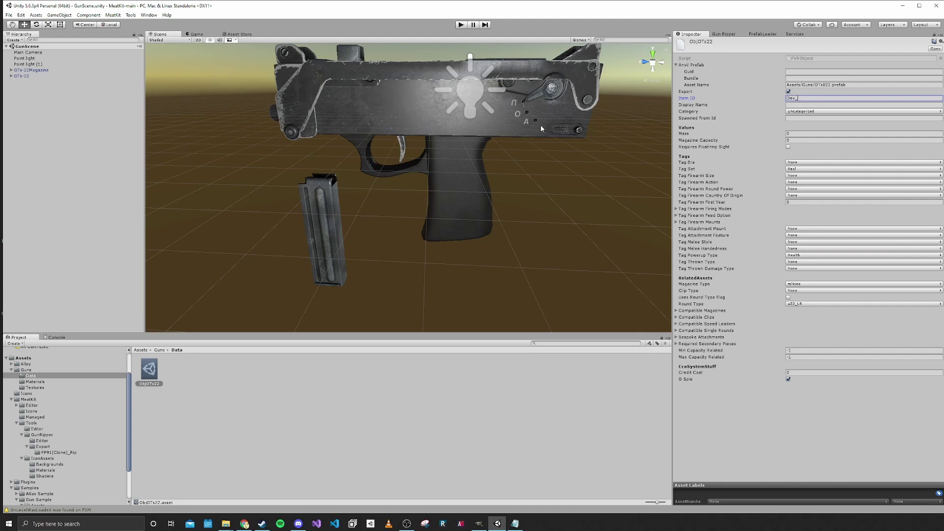
Fill in Item ID Dev_OTs22, Display Name 'OTs-22 Prototype' and paste Dev_OTs22 into Spawned From Id
left_click_drag(551, 129, 537, 126, "alt")
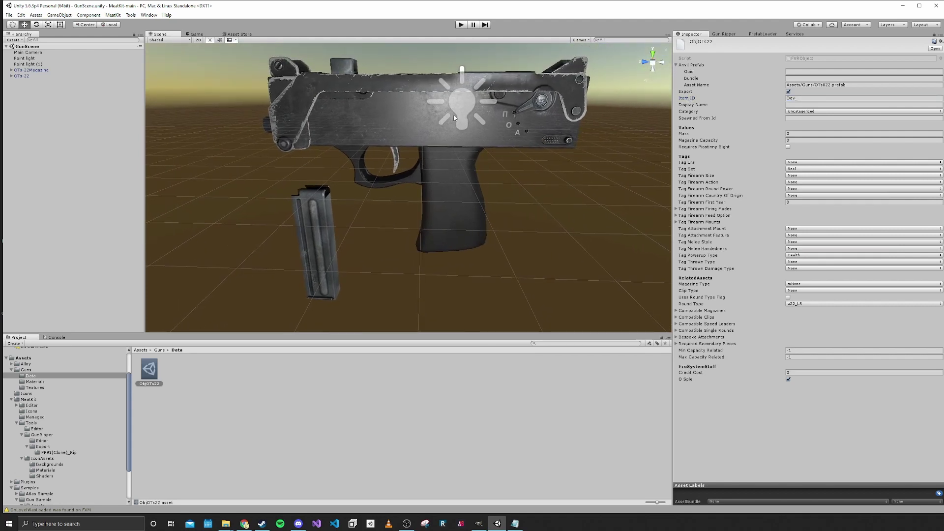
left_click(800, 99)
left_click(801, 99)
left_click(795, 105)
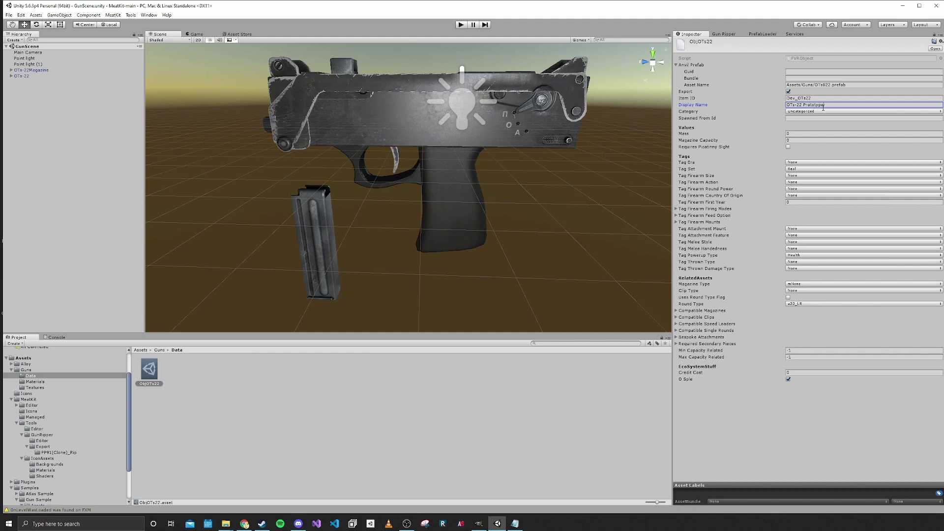
left_click(802, 118)
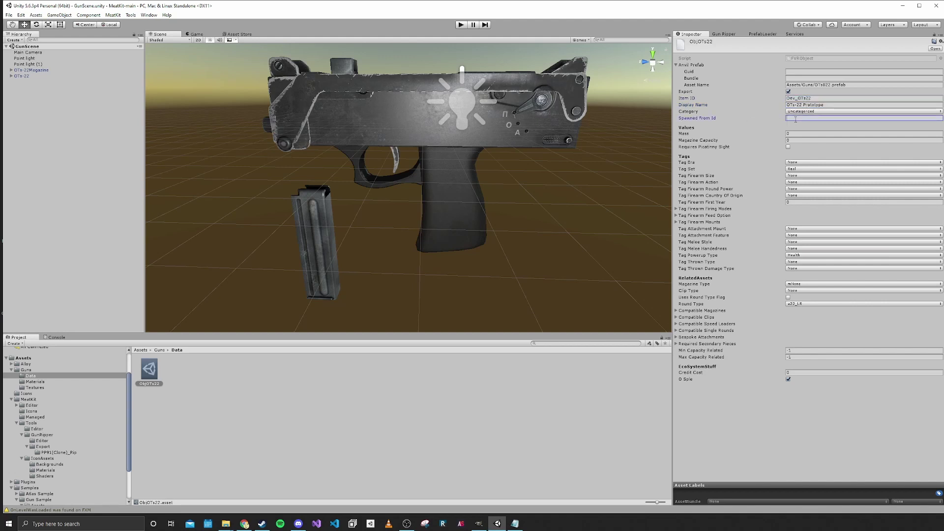
type("Dev_OTs22")
Set the item category to Firearm
left_click(800, 112)
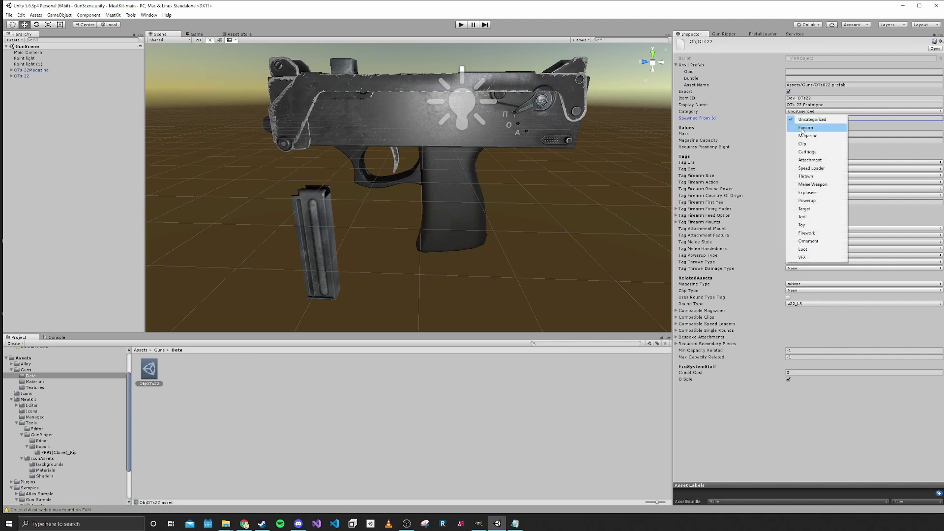
left_click(802, 129)
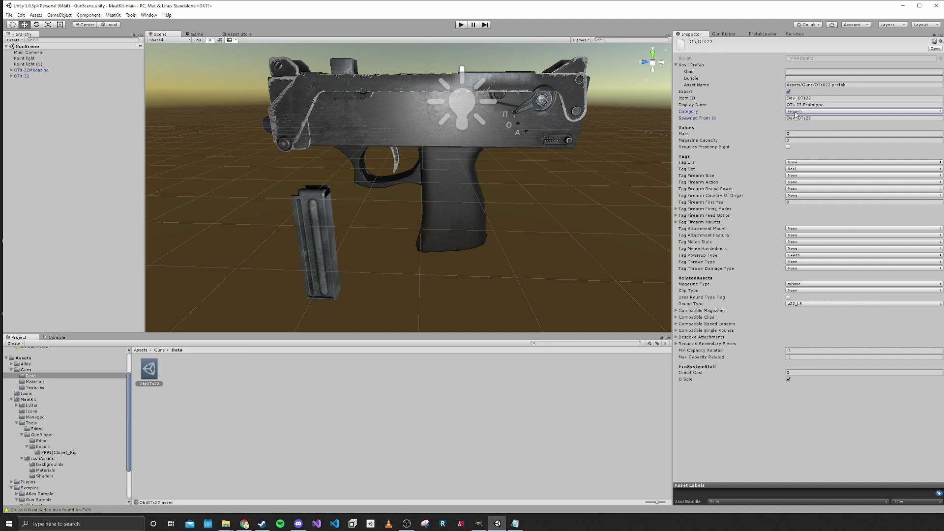
left_click(800, 113)
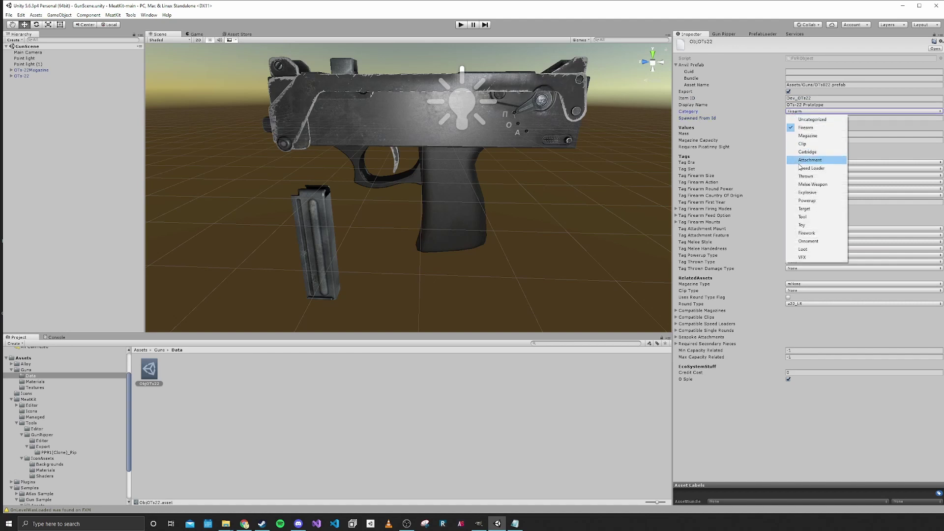
left_click(805, 128)
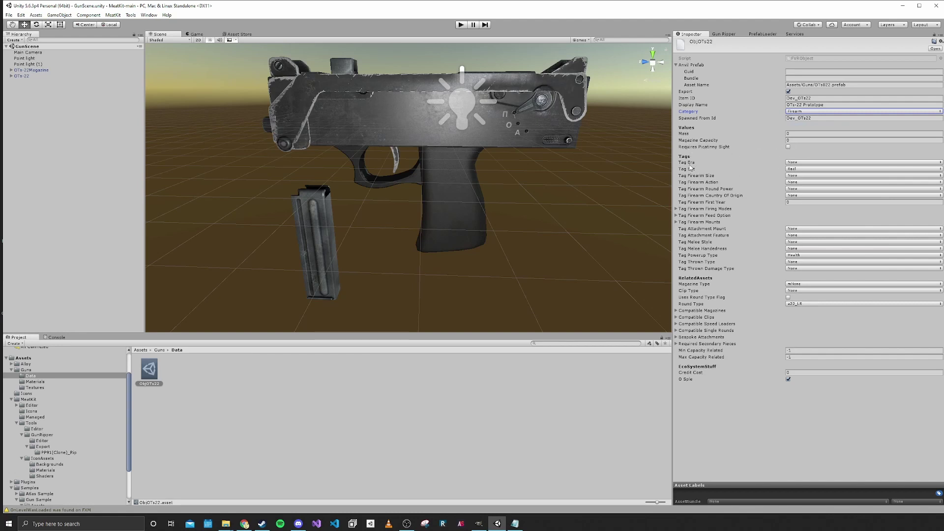
Choose Modern era, Compact size, Automatic action, Pistol round power, Russian Federation origin, first year 1996
left_click(795, 162)
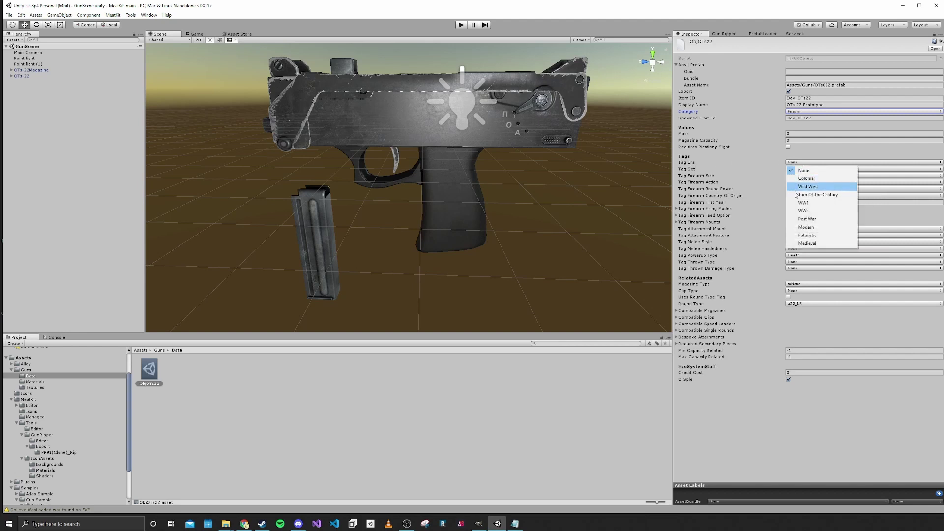
left_click(801, 227)
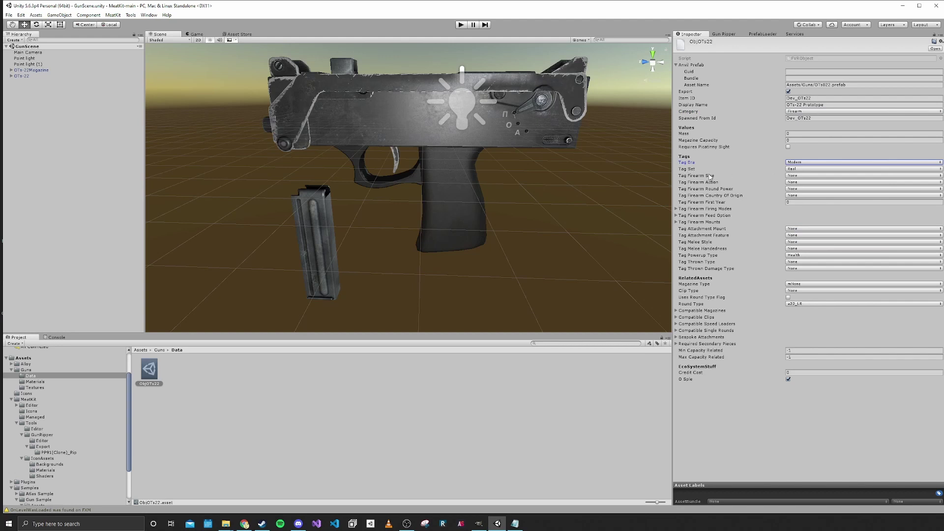
left_click(801, 177)
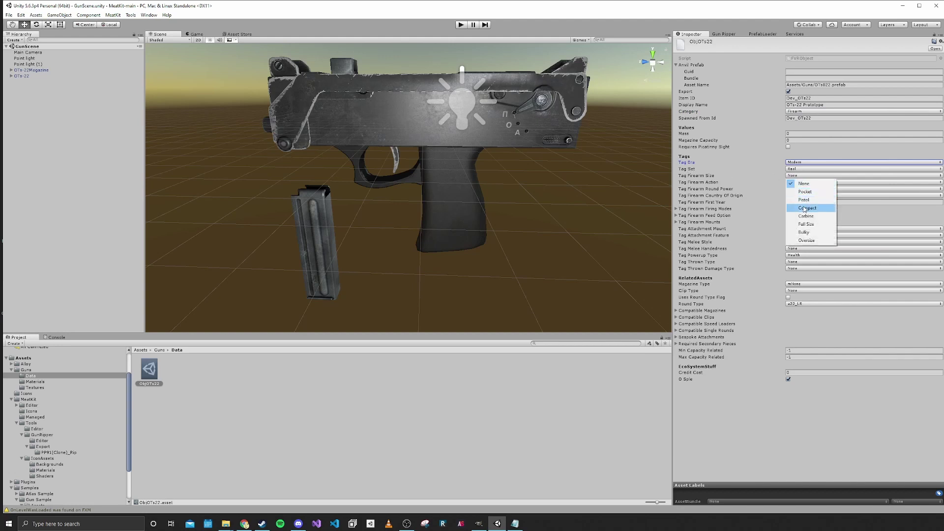
left_click(807, 208)
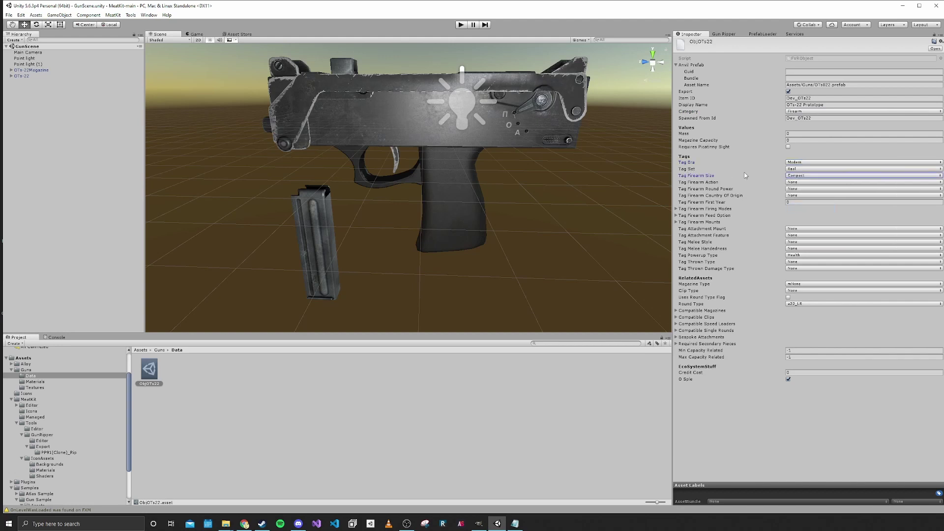
left_click(800, 182)
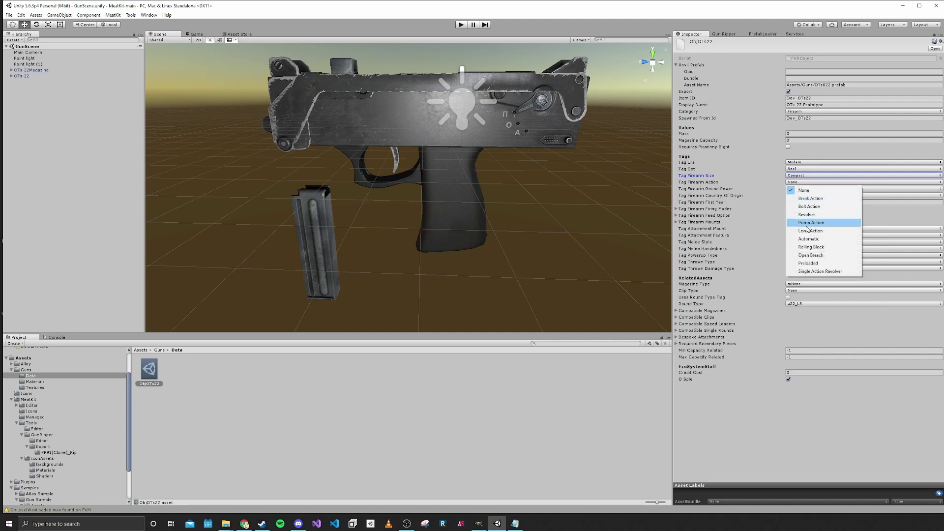
left_click(809, 239)
left_click(799, 189)
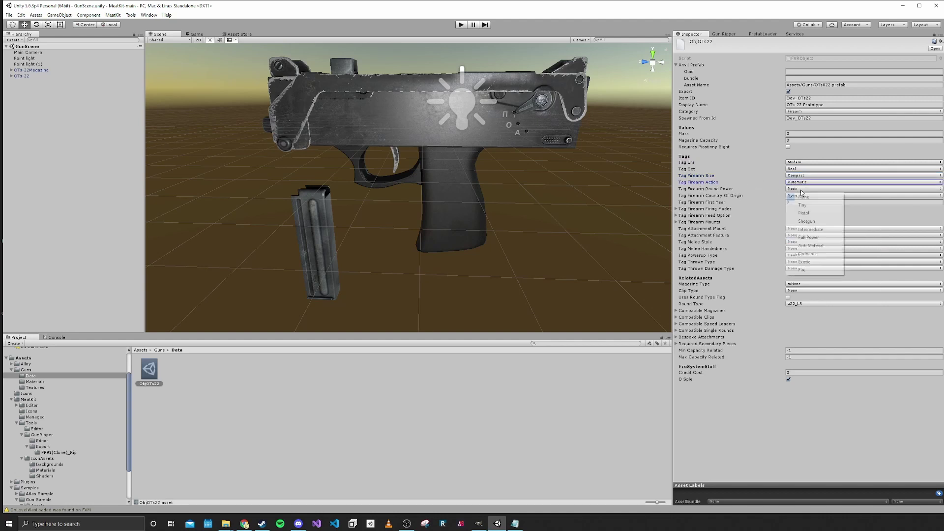
left_click(796, 212)
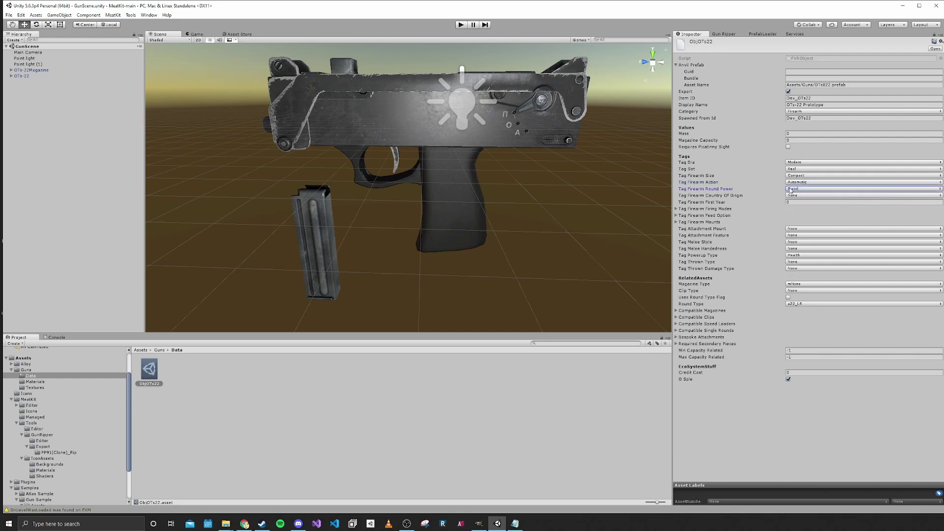
left_click(800, 195)
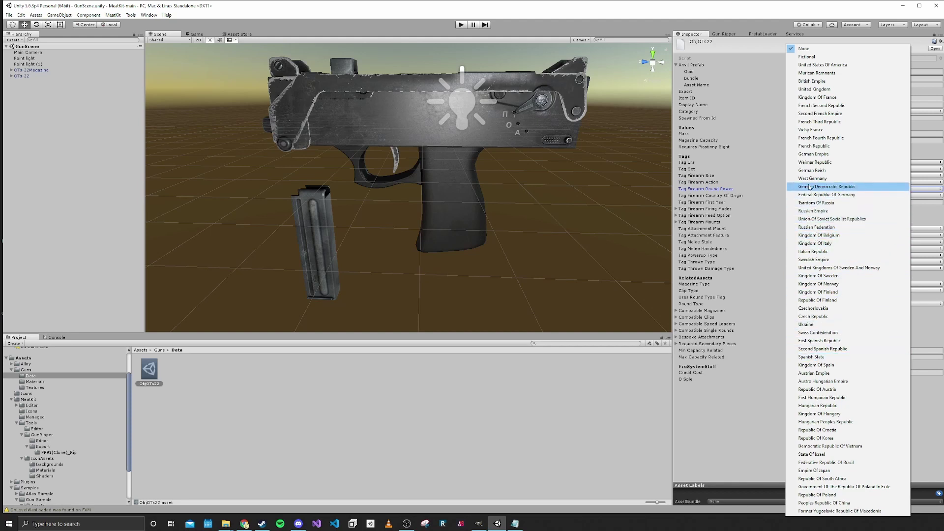
left_click(811, 227)
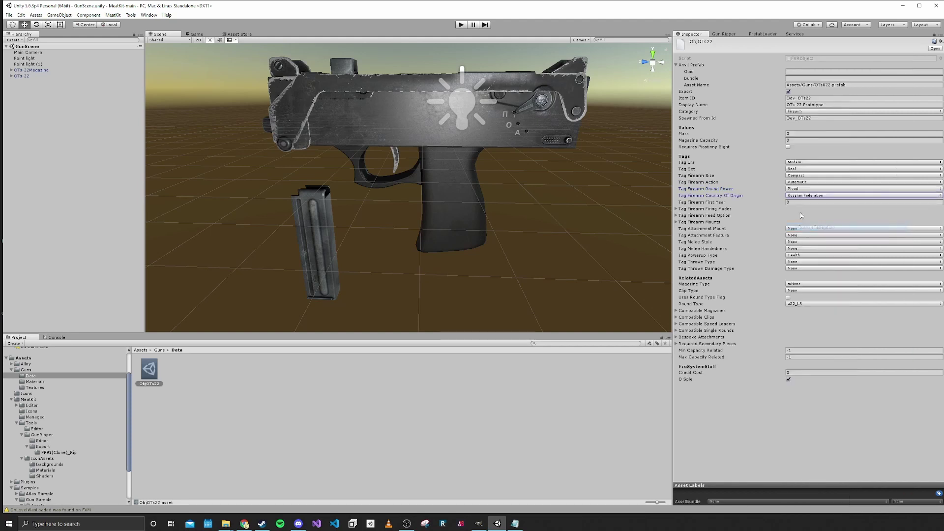
left_click(795, 203)
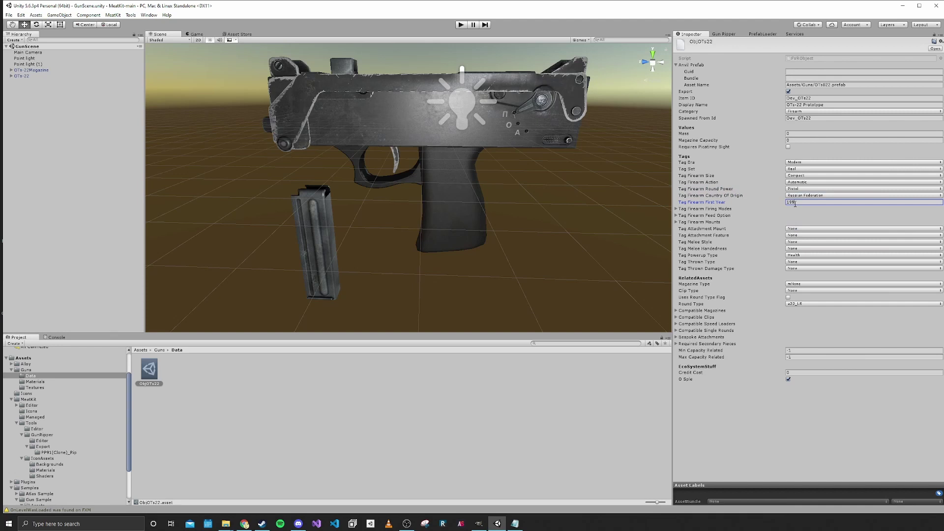
Set two firing modes: Semi Auto and Full Auto
left_click(698, 209)
left_click(802, 217)
type("1")
key("Return")
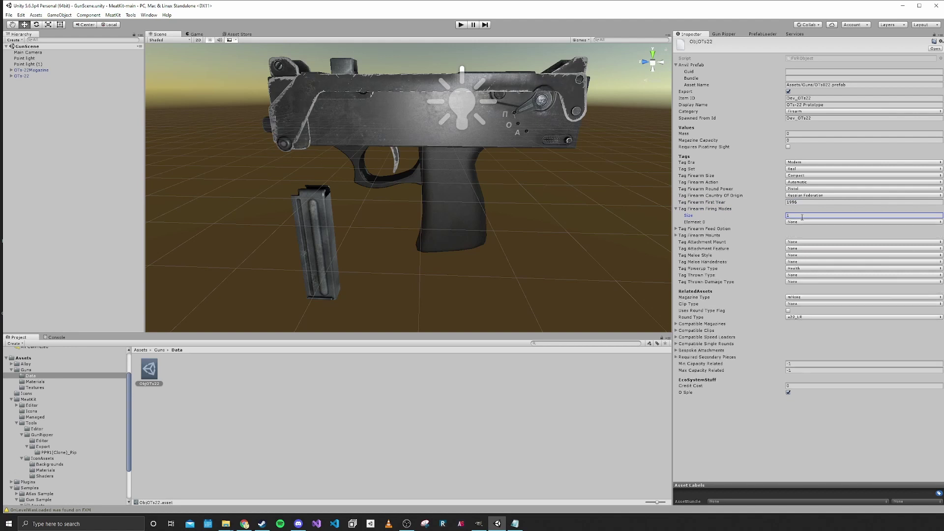
key("BackSpace")
type("2")
key("Return")
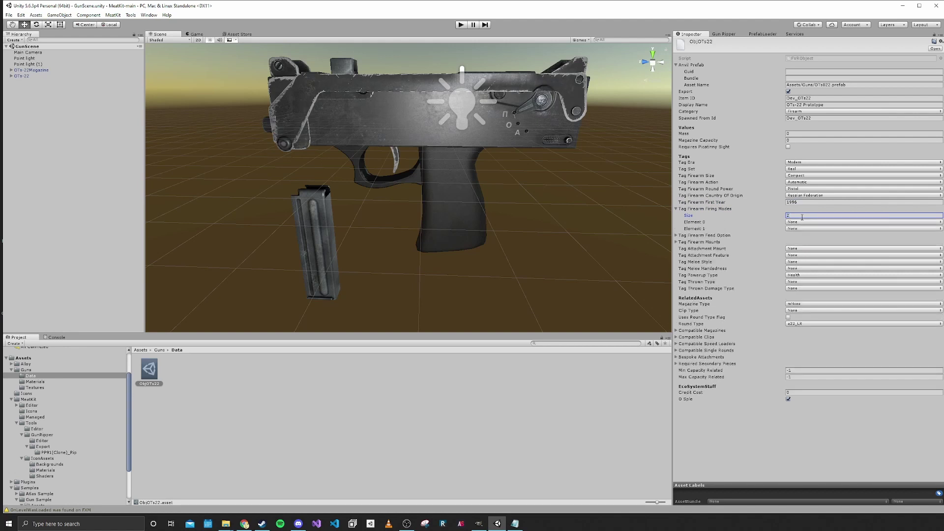
left_click(790, 224)
left_click(799, 242)
left_click(792, 231)
left_click(799, 256)
Add a single Box Mag feed option tag
left_click(694, 236)
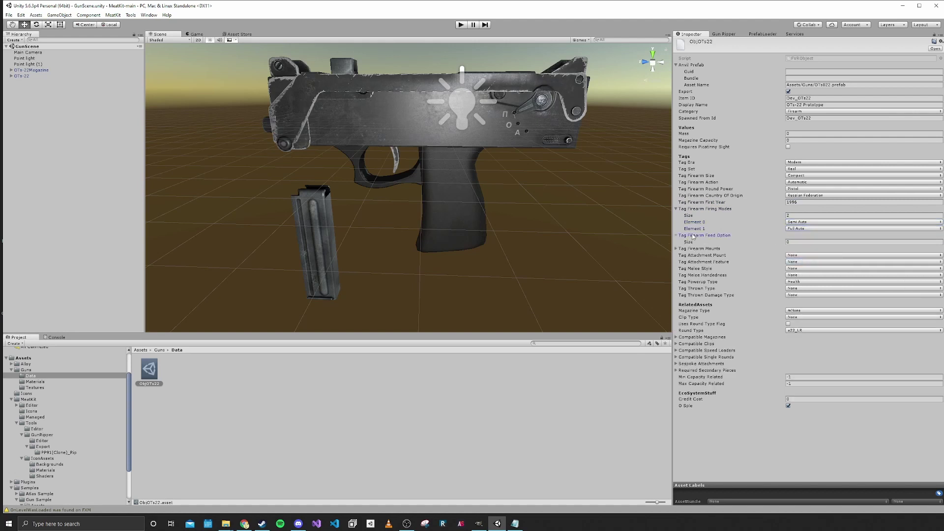
left_click(790, 242)
type("1")
key("Return")
left_click(793, 249)
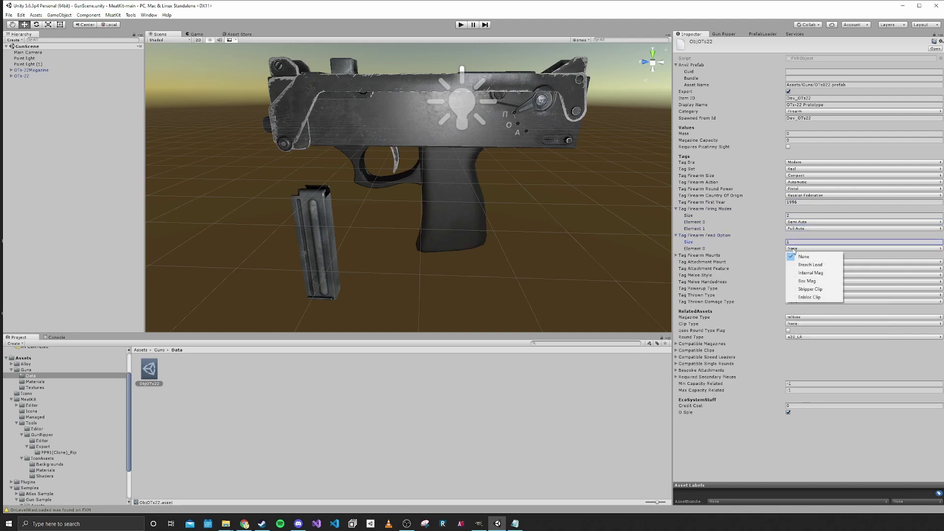
left_click(803, 282)
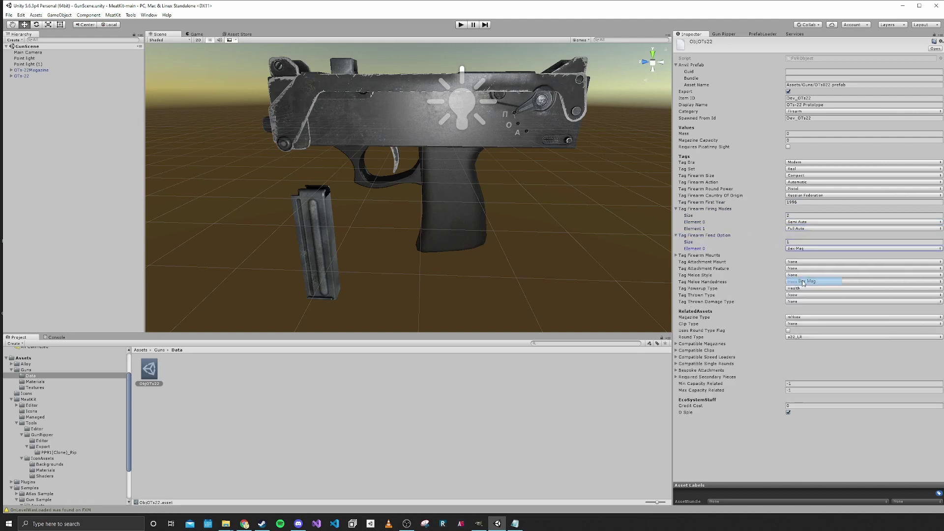
Add a single Muzzle mount tag, leaving the attachment mount as None
left_click(689, 256)
left_click(800, 262)
type("1")
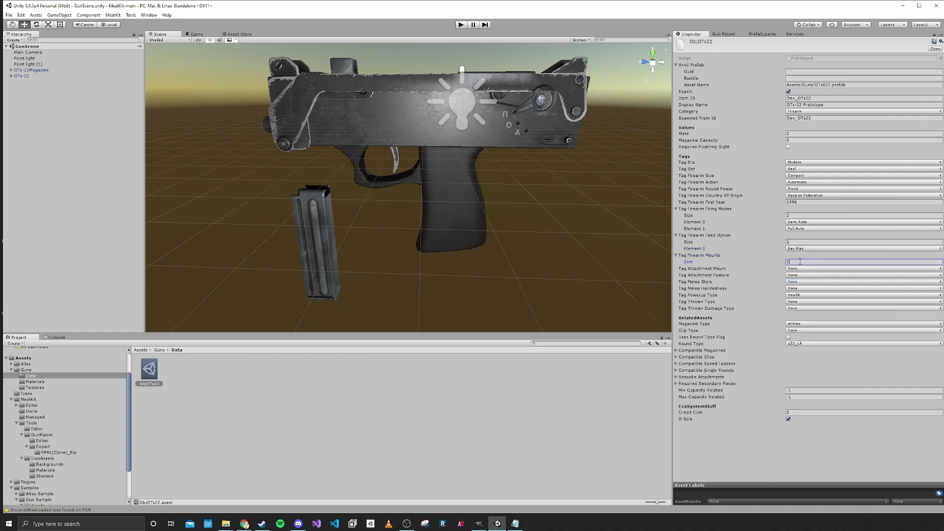
key("Return")
left_click(793, 269)
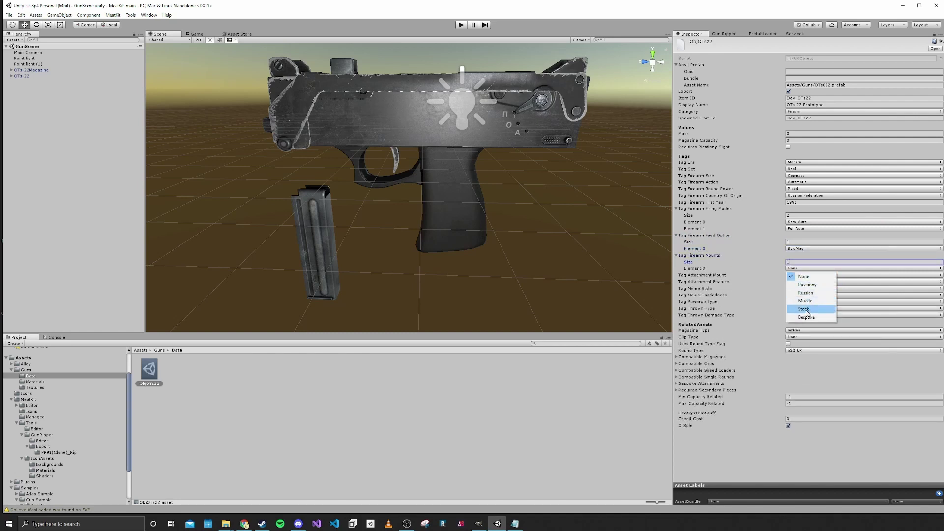
left_click(805, 301)
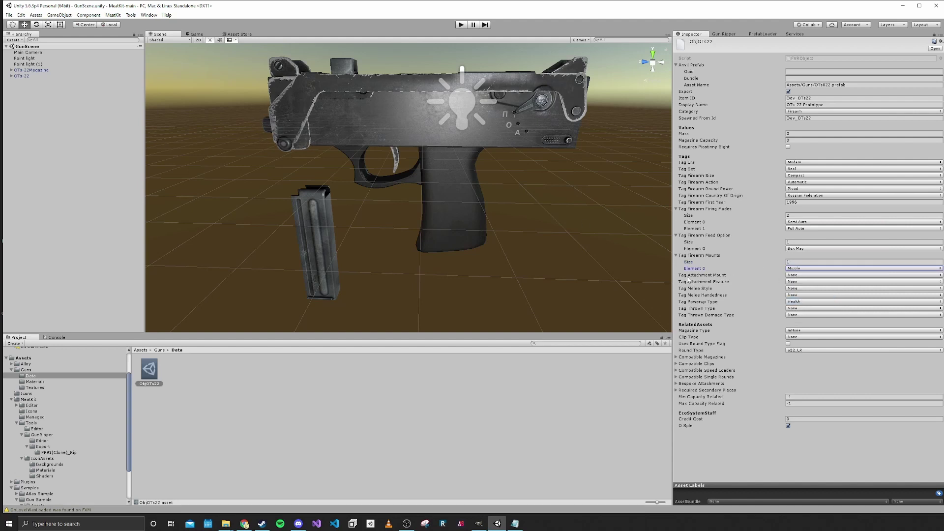
left_click(805, 275)
left_click(703, 277)
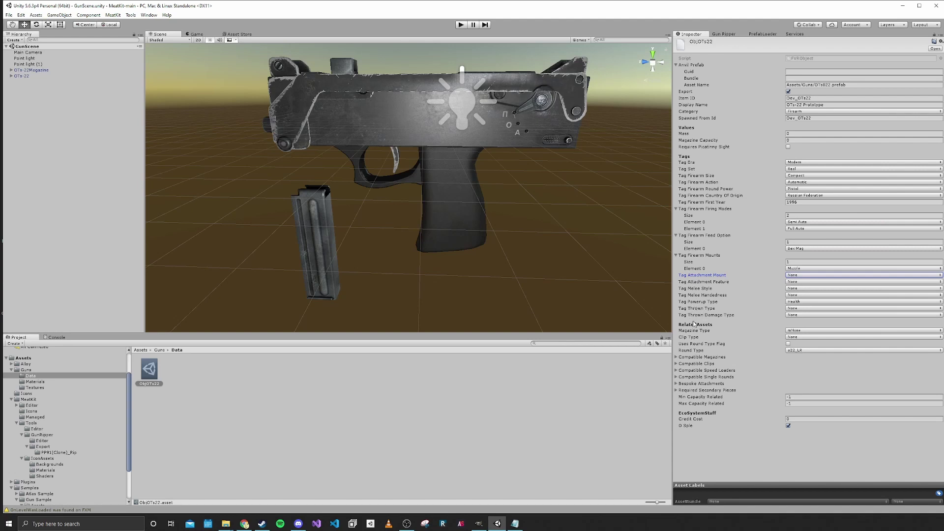
Pick OTs22Magazine as magazine type and a9_19_Parabellum as round type, and enable Uses Round Type Flag
left_click(793, 330)
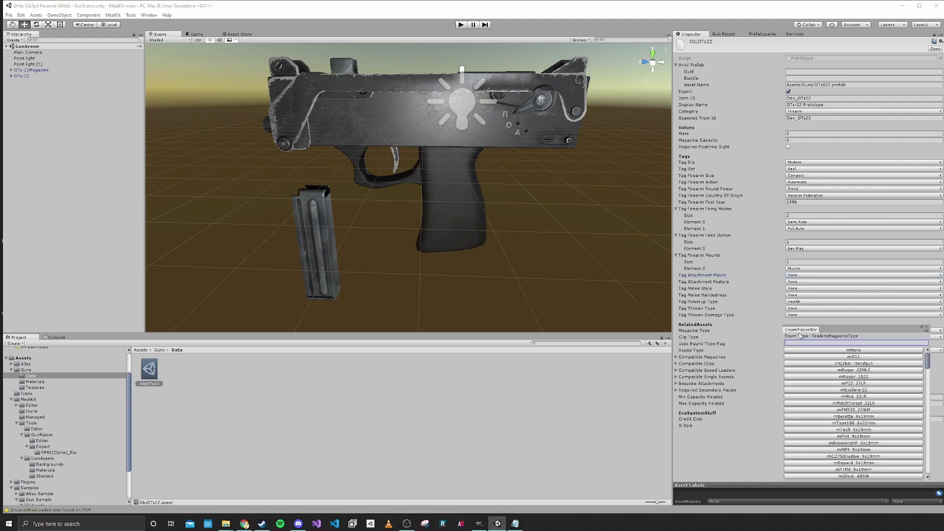
type("ots")
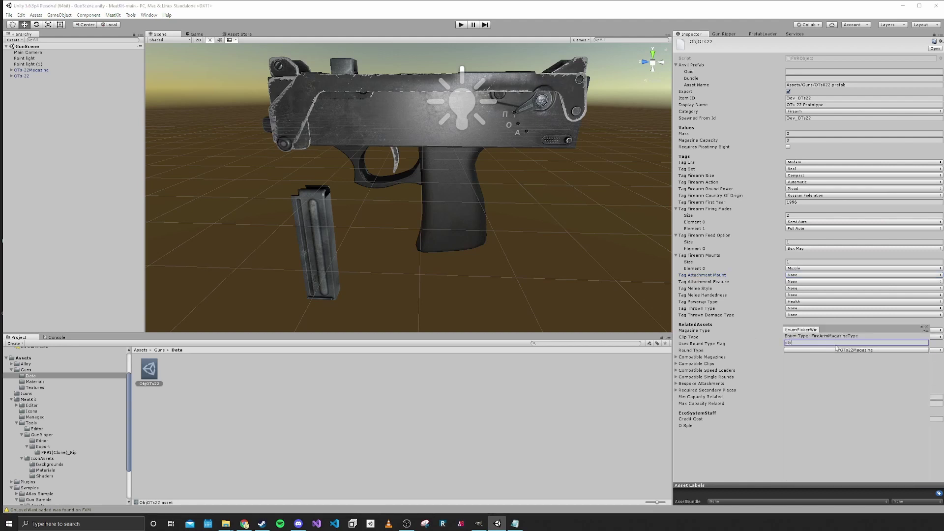
left_click(846, 350)
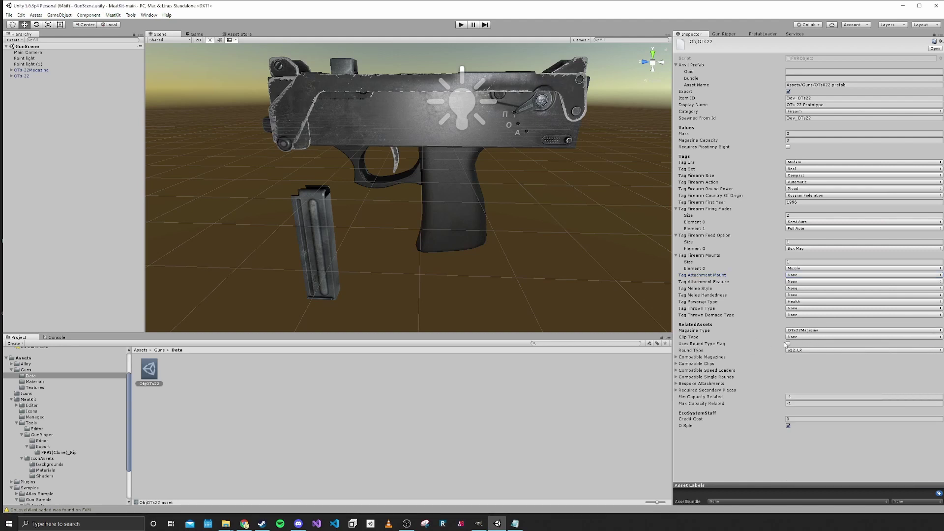
left_click(792, 351)
type("9")
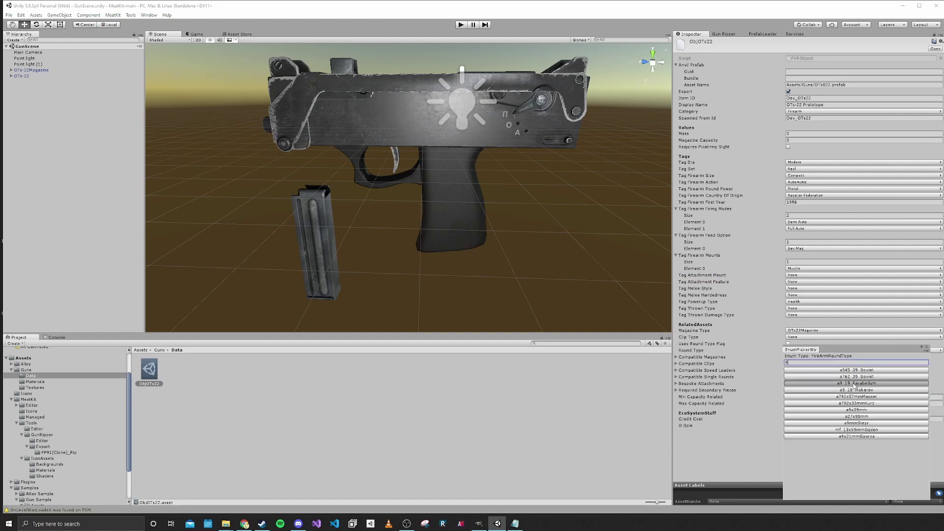
left_click(832, 383)
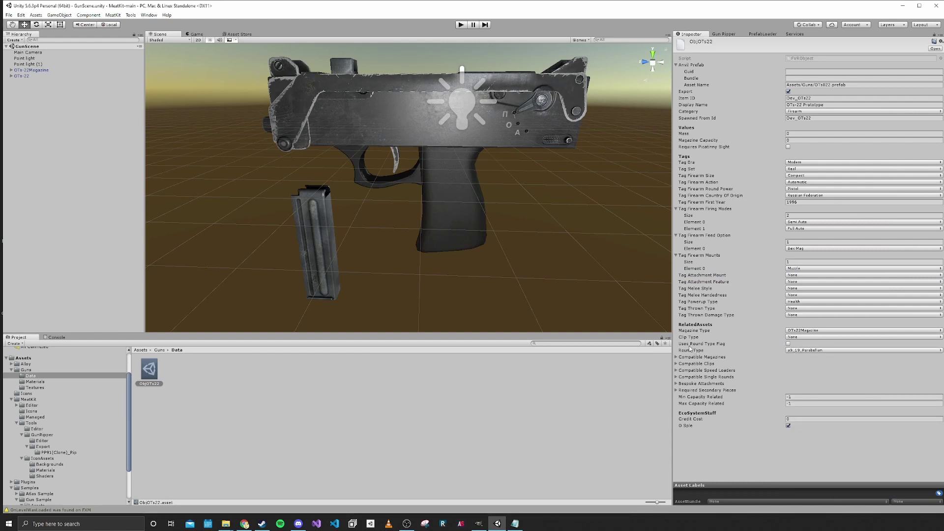
left_click(788, 343)
Expand and collapse the compatible magazines list, then toggle the O Sple option off and back on
left_click(677, 358)
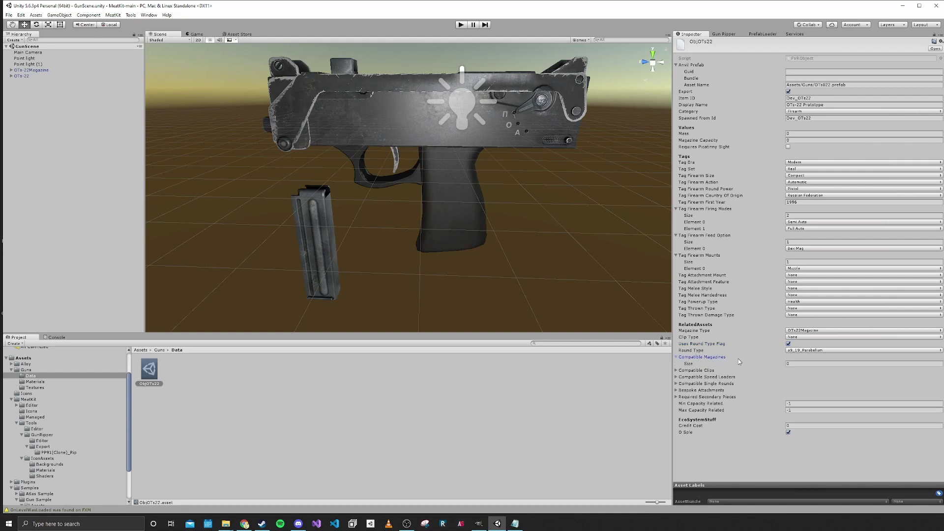
left_click(691, 370)
left_click(691, 371)
left_click(693, 357)
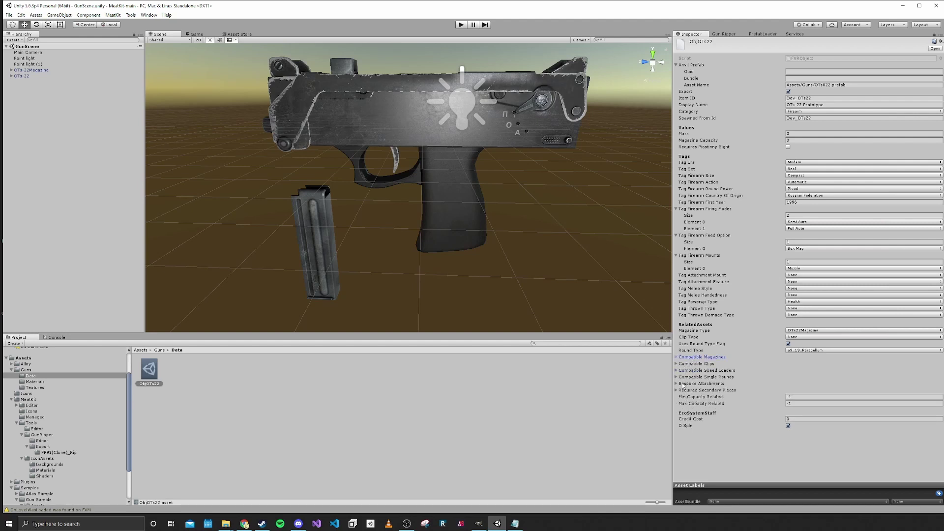
left_click(688, 359)
left_click(689, 360)
left_click(789, 426)
left_click(788, 426)
left_click(788, 427)
Drag ObjOTs22 into the OTs-22 Closed Bolt Weapon's Object Wrapper field
left_click(26, 77)
scroll(769, 252, "down", 10)
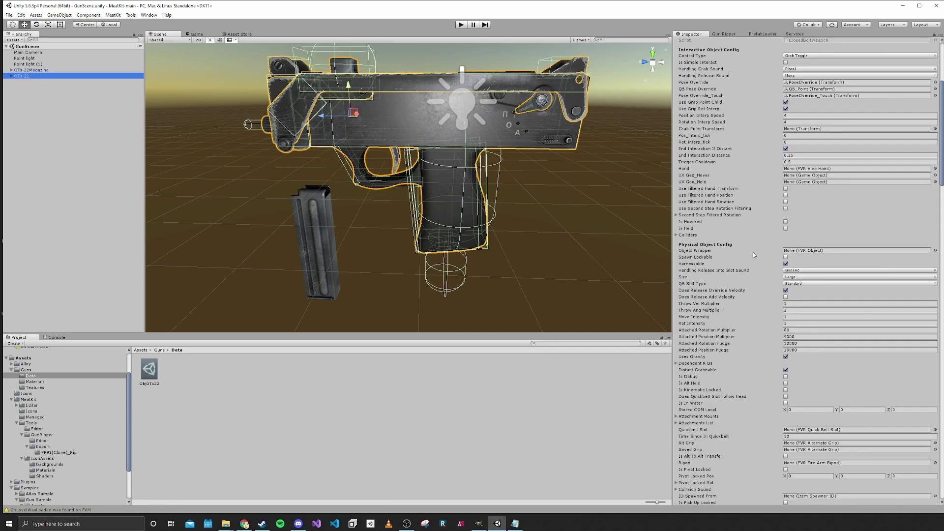
left_click_drag(150, 369, 806, 210)
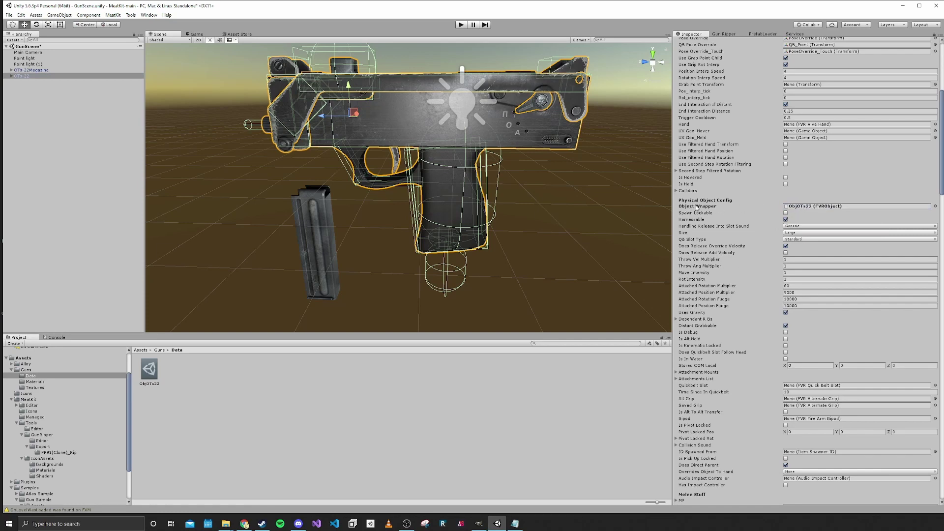
scroll(717, 249, "up", 8)
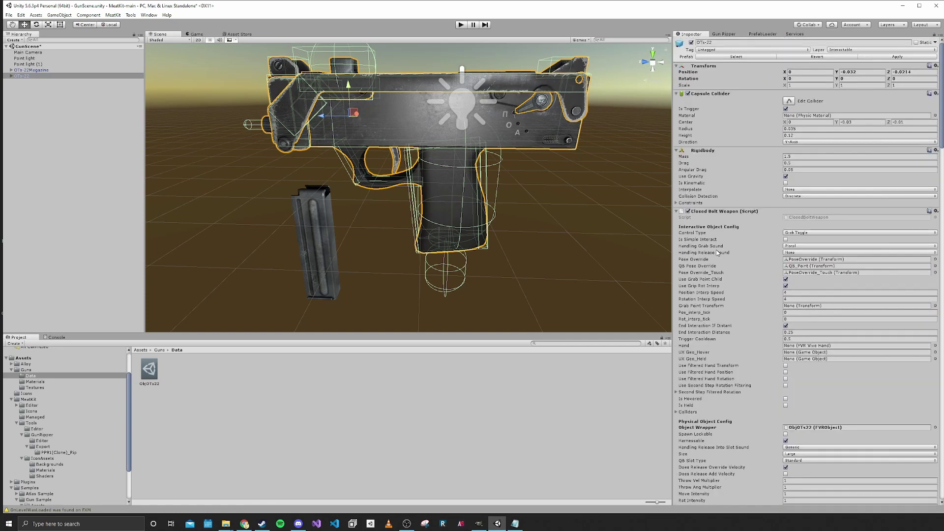
scroll(731, 284, "down", 6)
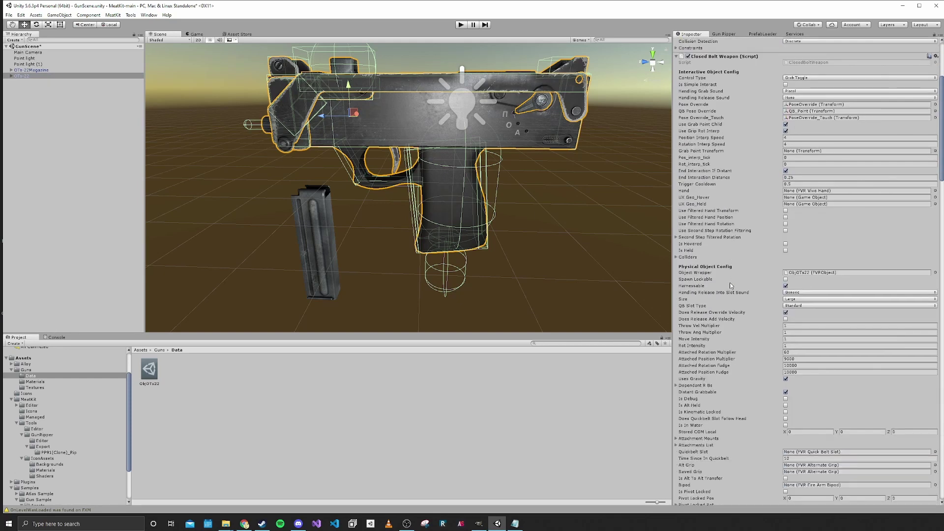
scroll(731, 287, "down", 3)
left_click(150, 375)
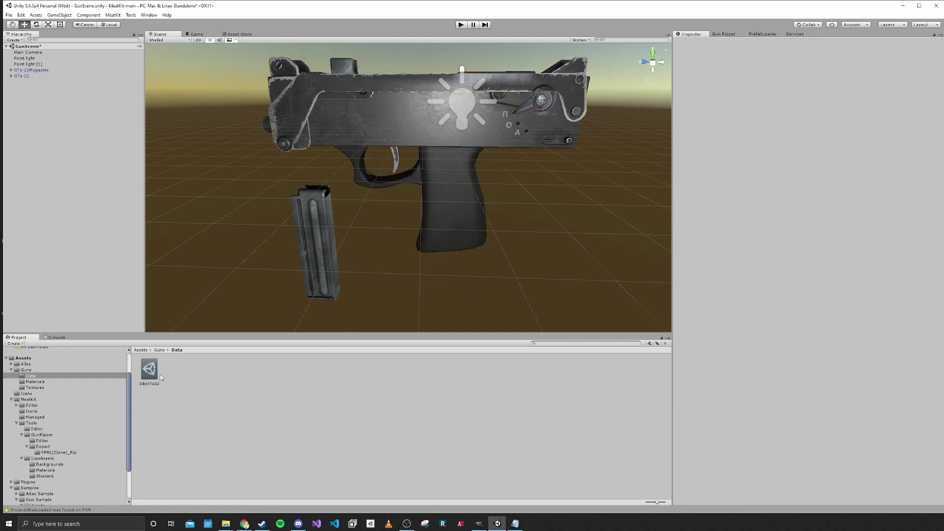
Create a new ObjectID definition in Data named ObjOTs22Magazine
left_click(219, 383)
right_click(192, 386)
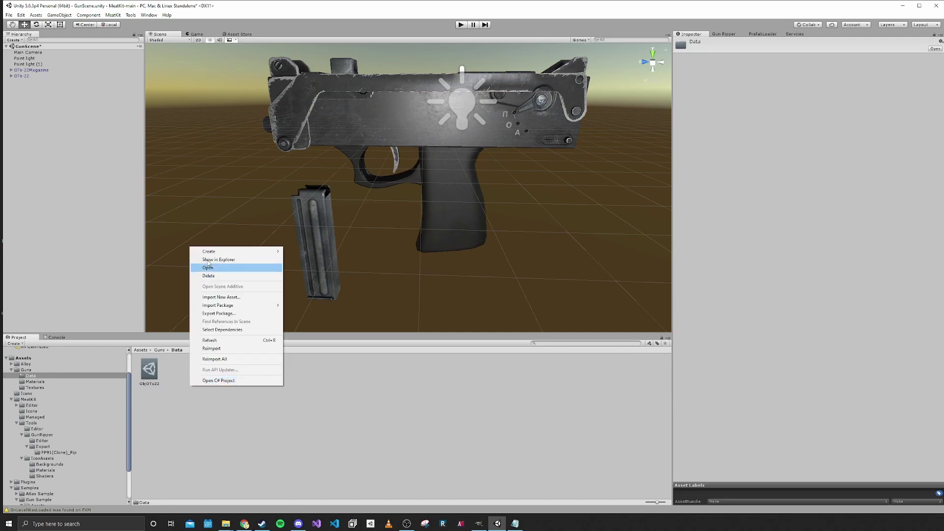
mouse_move(231, 252)
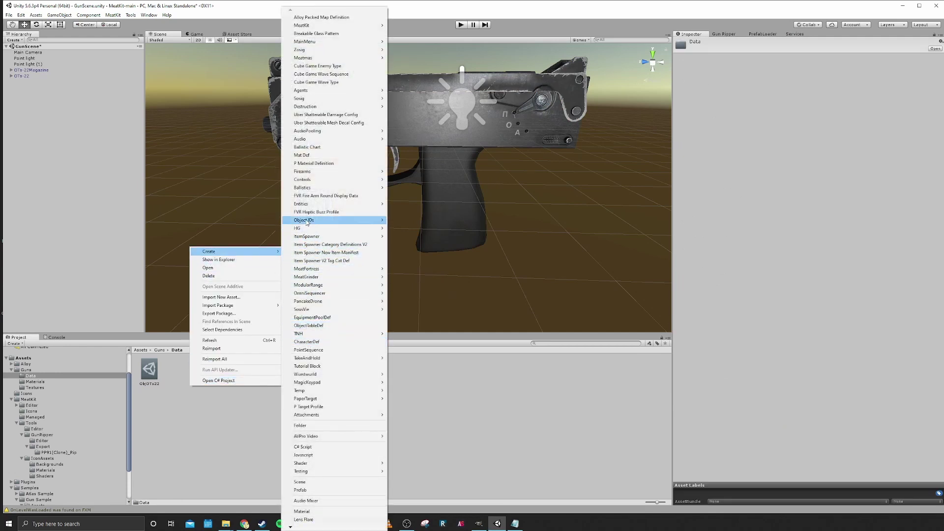
mouse_move(309, 222)
left_click(420, 220)
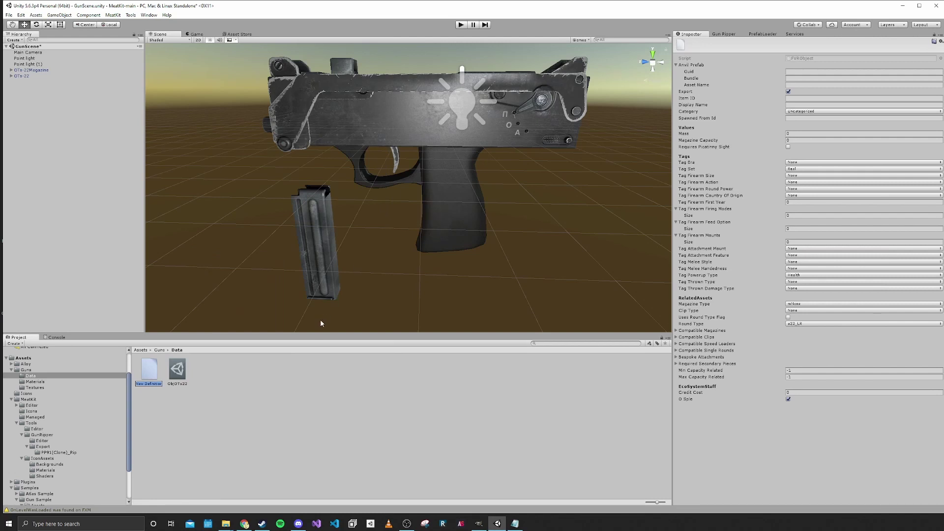
type("O")
type("bjOTs22")
type("Magazine")
key("Return")
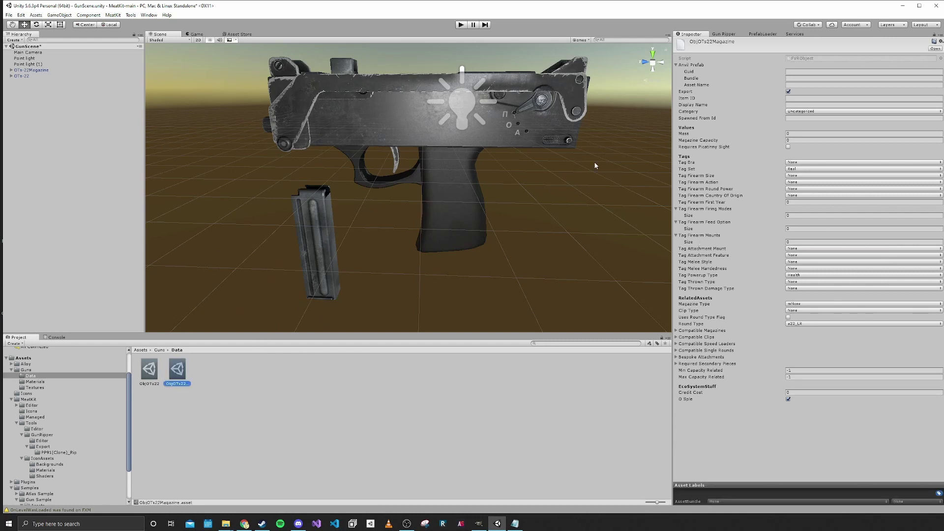
Copy ObjOTs22's asset path into the magazine definition's Asset Name
left_click(150, 370)
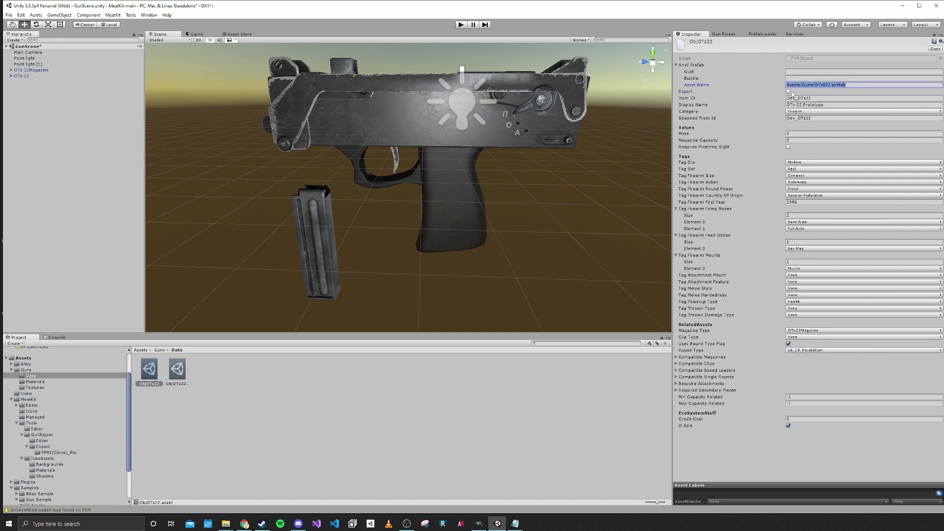
left_click(802, 86)
key("ctrl+c")
left_click(172, 370)
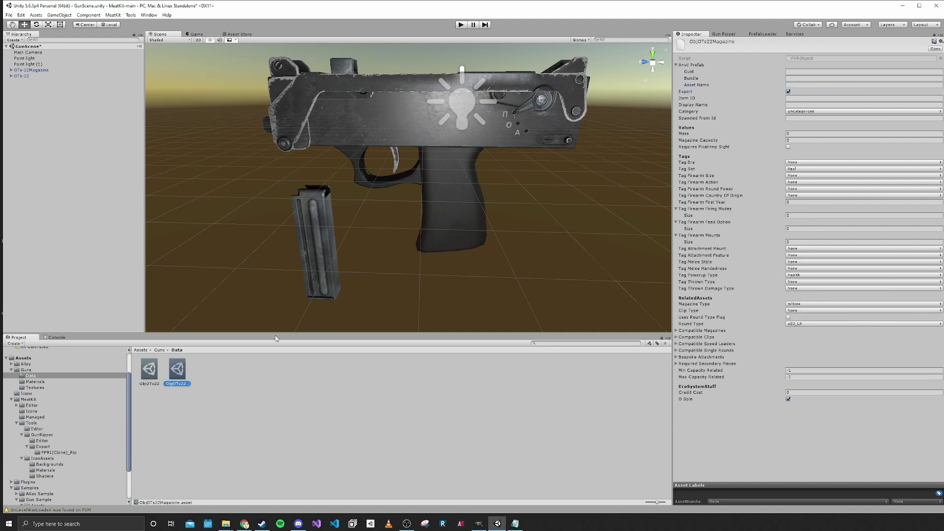
left_click(797, 85)
key("ctrl+v")
left_click(832, 85)
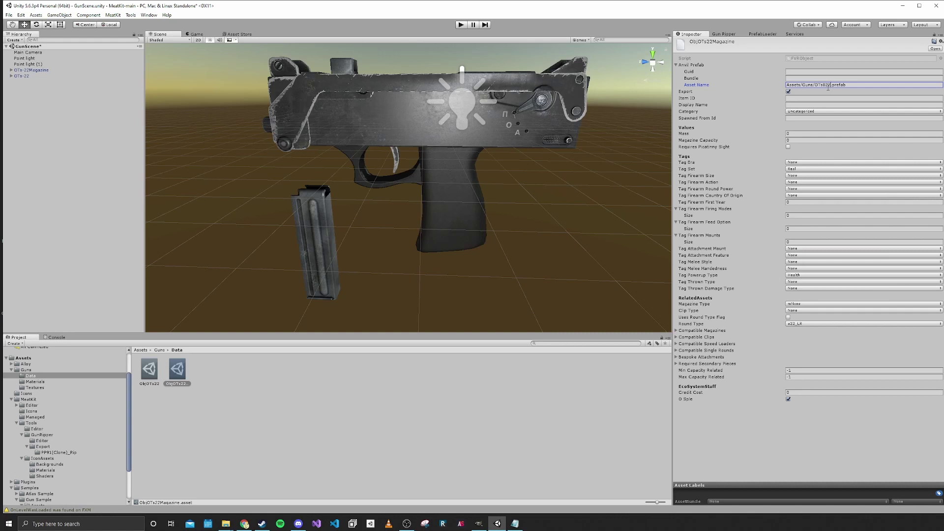
Correct ObjOTs22's Asset Name to Assets/Guns/OTs-22.prefab
left_click(153, 372)
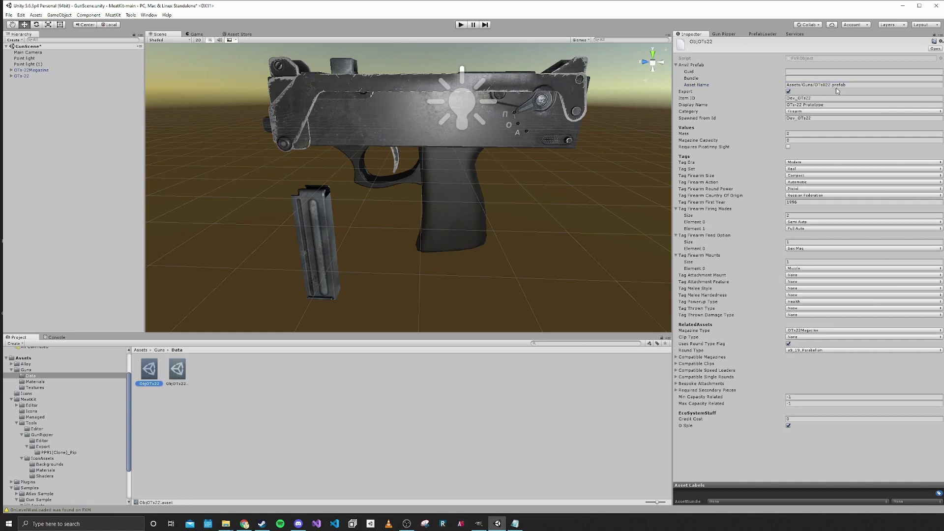
left_click(827, 85)
left_click(827, 85)
key("BackSpace")
type("-")
Correct the magazine's Asset Name to Assets/Guns/OTs-22Magazine.prefab and verify the prefab name in Guns
left_click(178, 370)
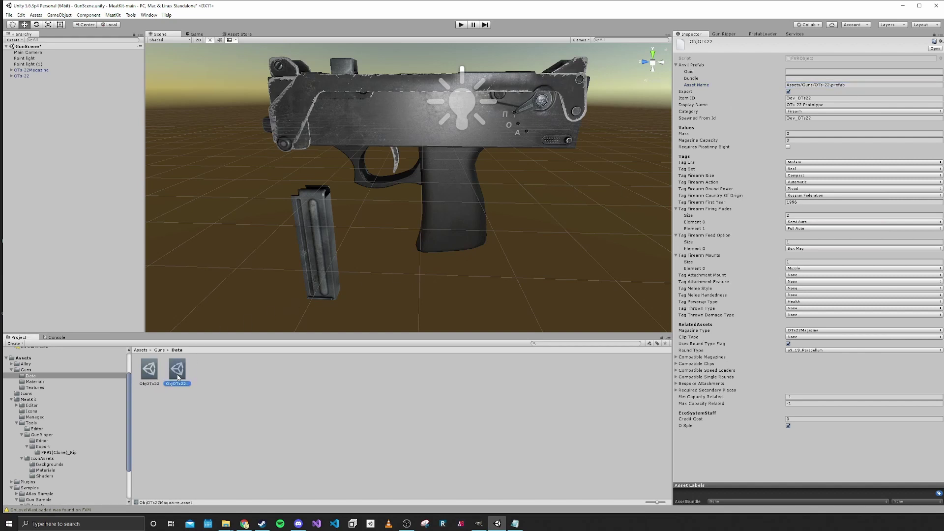
left_click(825, 85)
key("BackSpace")
type("-")
left_click(832, 85)
type("Magazine")
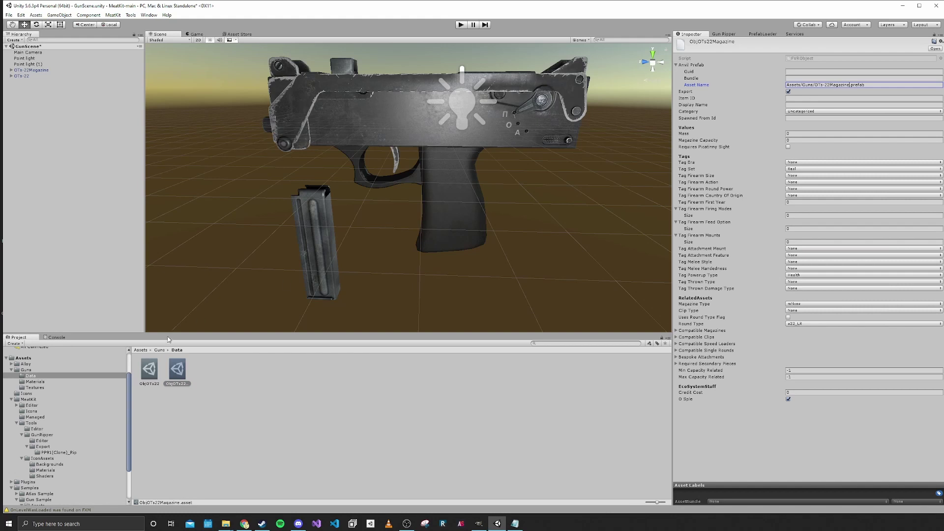
left_click(160, 350)
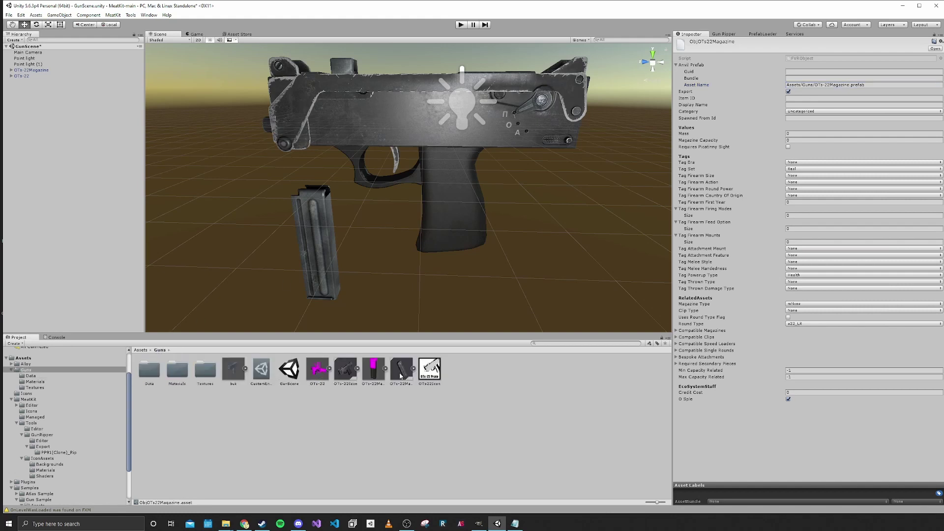
left_click(372, 383)
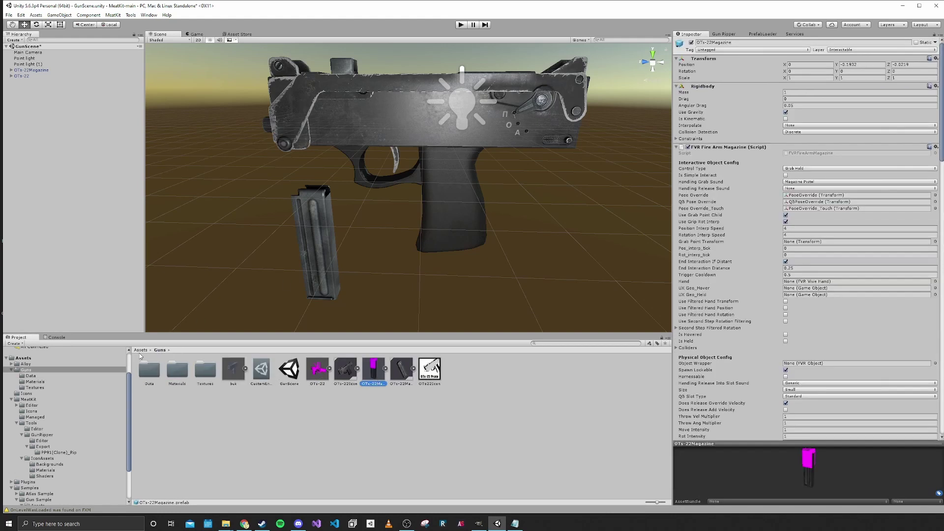
Select the ObjOTs22Magazine definition and set its display name to 'Ots-22 Magazine'
double_click(149, 370)
left_click(177, 368)
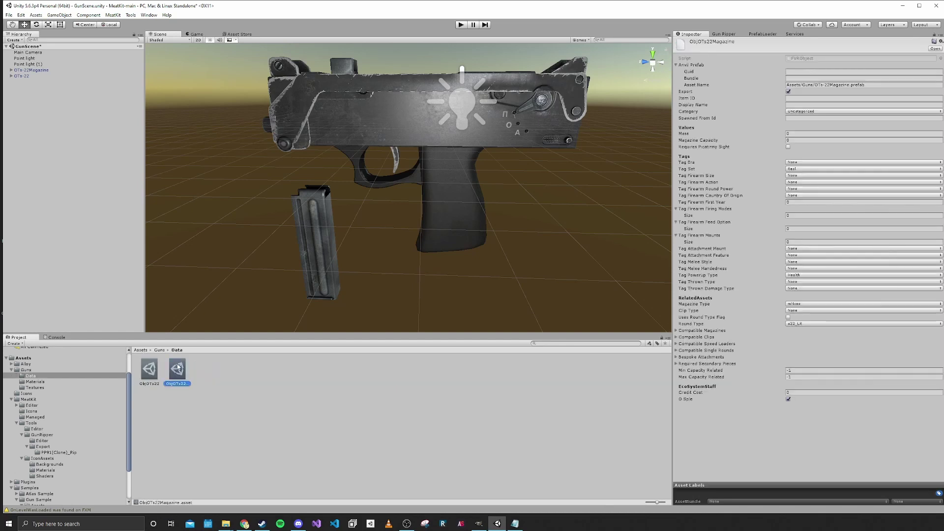
left_click(800, 99)
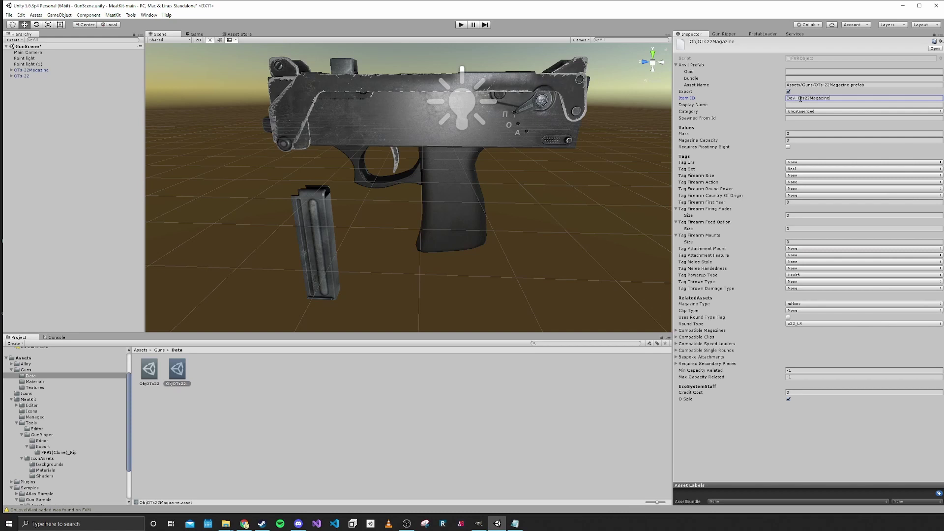
left_click(800, 105)
type("Ots22Magazine")
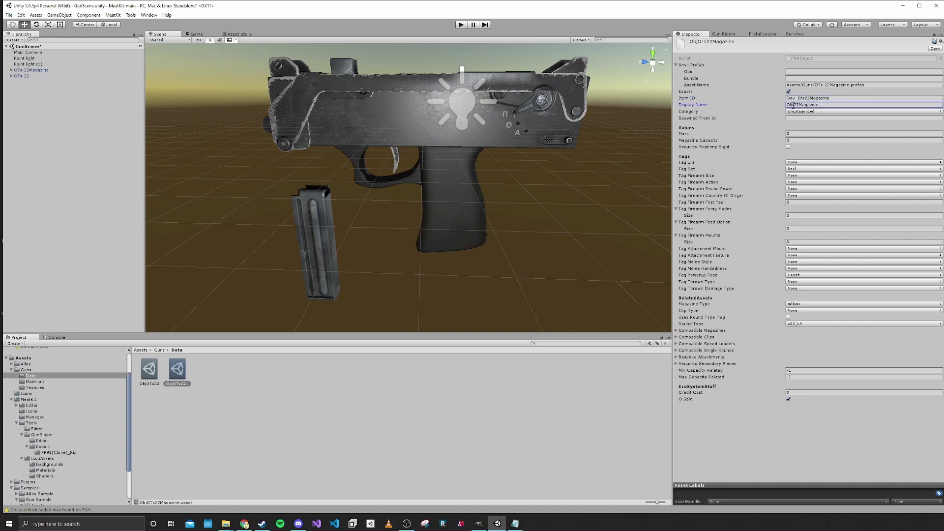
left_click(794, 105)
type("-")
left_click(802, 104)
Set the category to Magazine and copy the Item ID into Spawned From Id
left_click(800, 112)
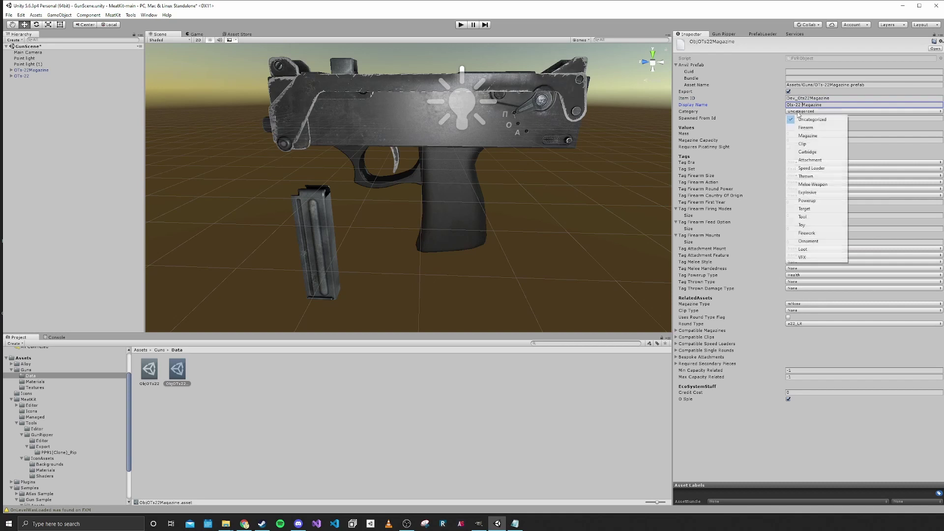
left_click(803, 137)
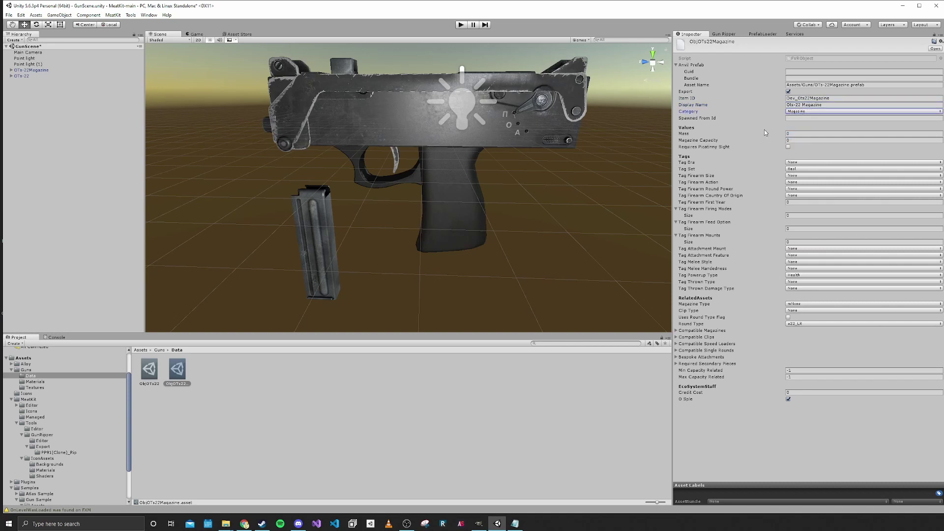
left_click(806, 98)
key("ctrl+c")
left_click(795, 118)
key("ctrl+v")
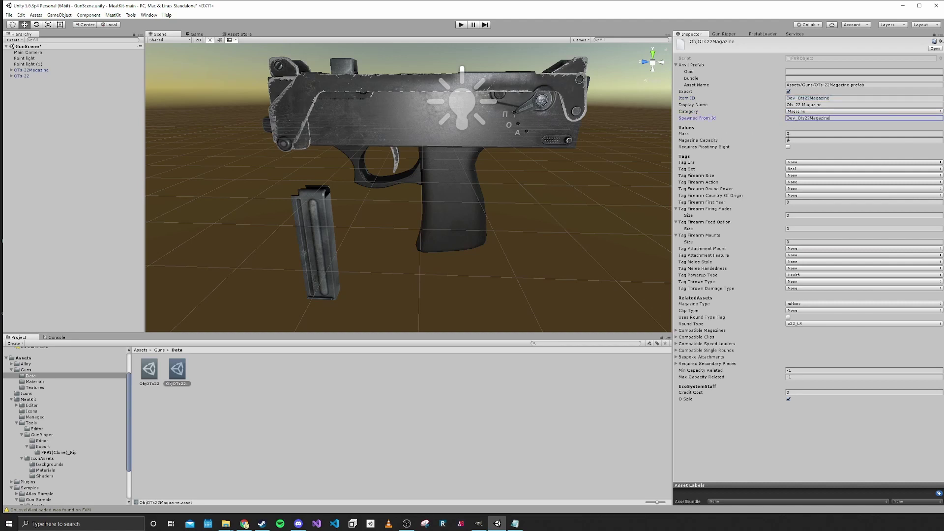
Set the magazine type to OTs22Magazine and the round type to a9_19_Parabellum
left_click(677, 208)
left_click(677, 215)
left_click(678, 222)
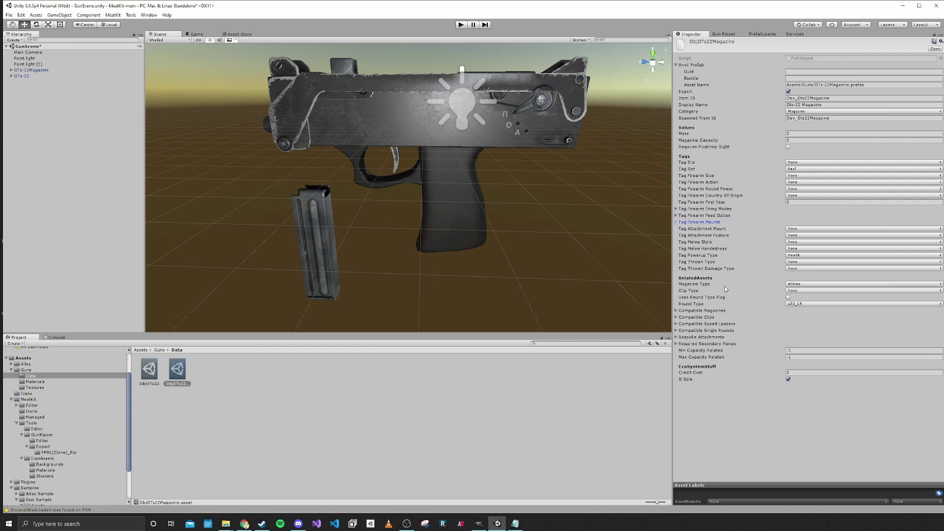
left_click(797, 285)
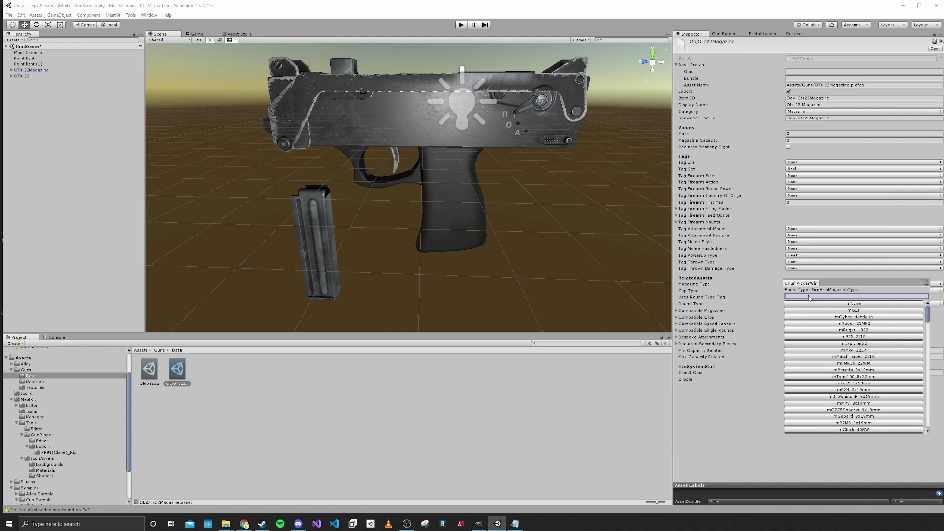
type("mots22")
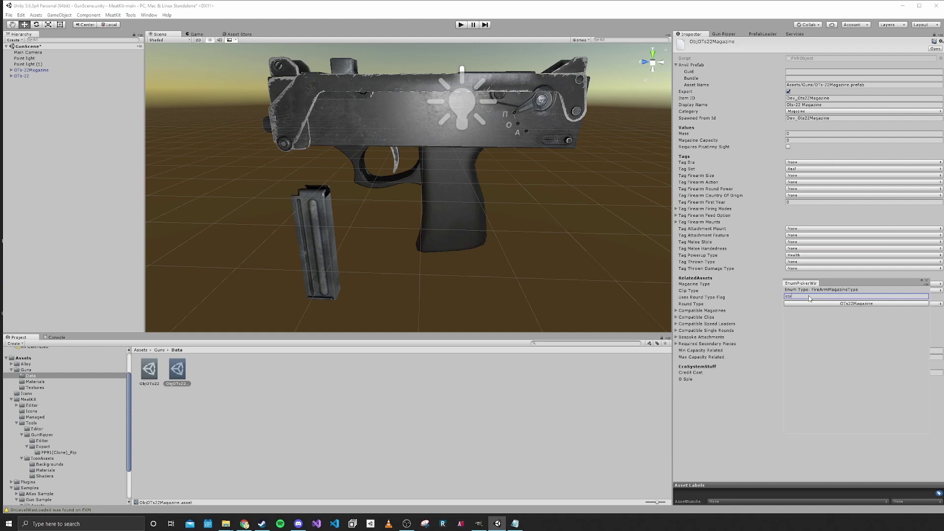
left_click(813, 303)
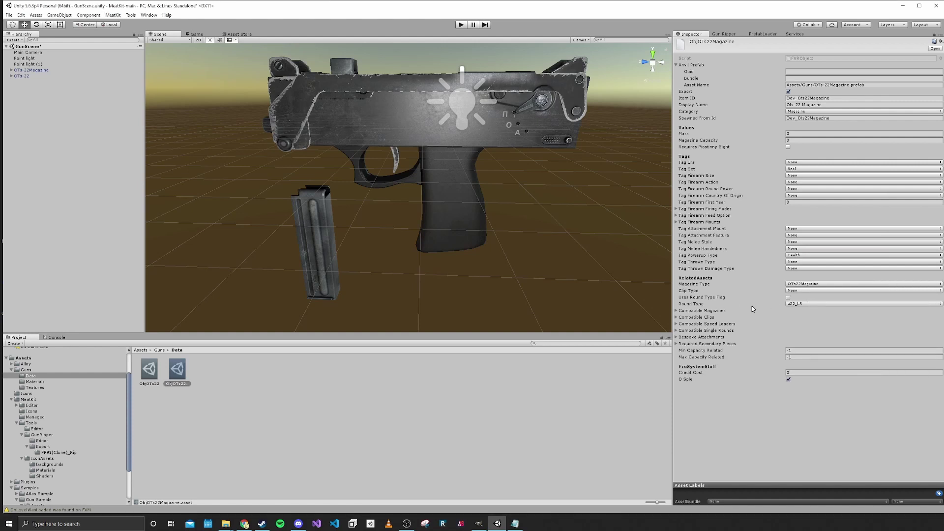
left_click(791, 304)
type("9")
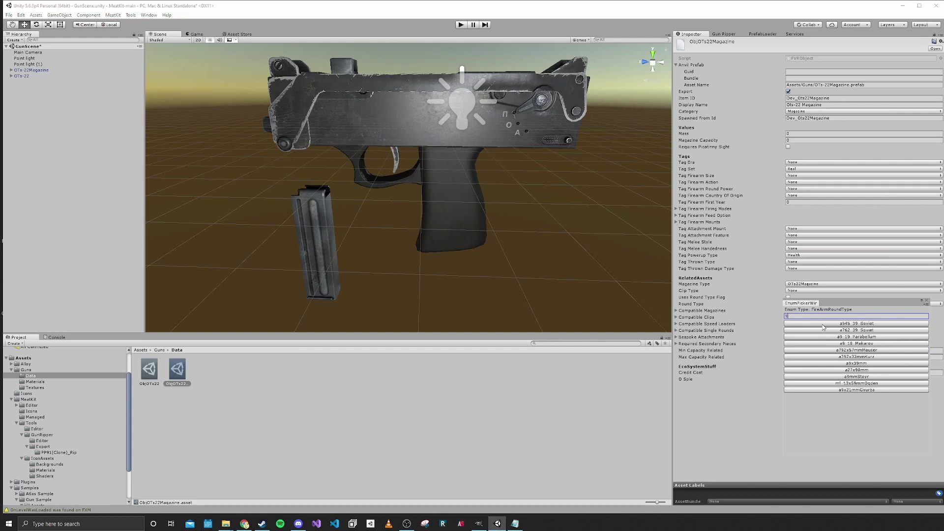
left_click(854, 338)
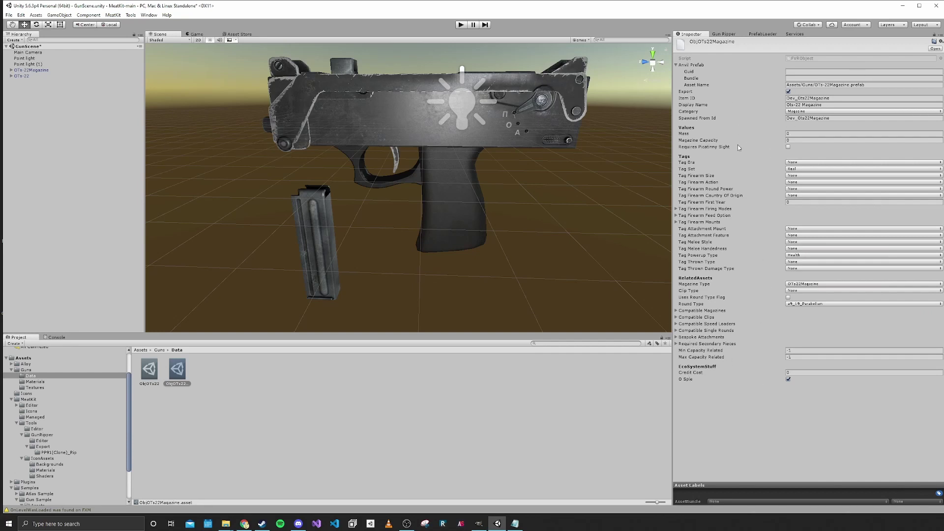
scroll(623, 190, "up", 1)
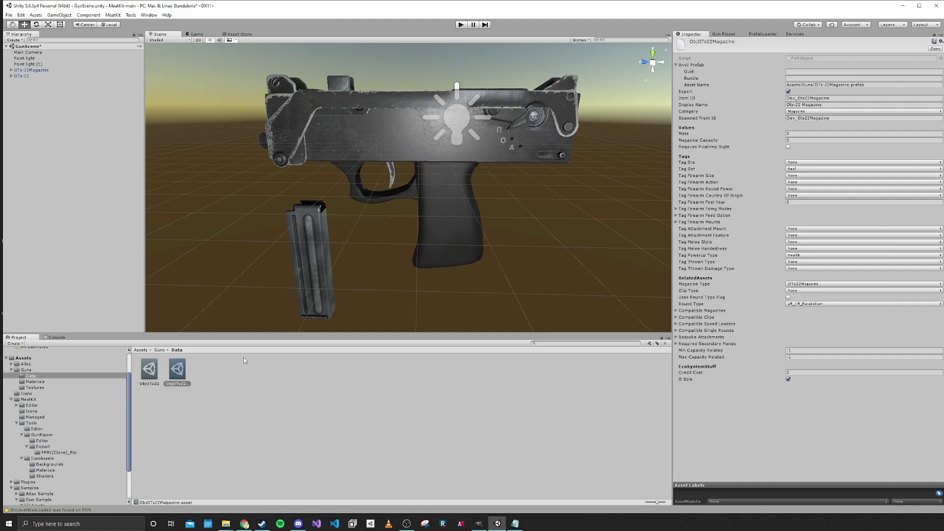
Drag the ObjOTs22Magazine asset into the OTs-22Magazine object's Object Wrapper field
left_click(30, 71)
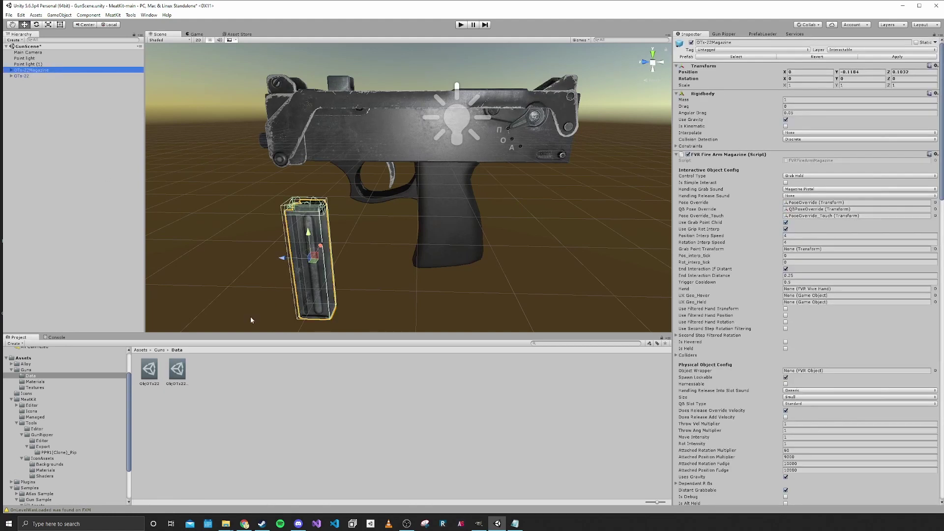
scroll(682, 314, "down", 5)
left_click_drag(172, 372, 812, 285)
scroll(760, 298, "up", 5)
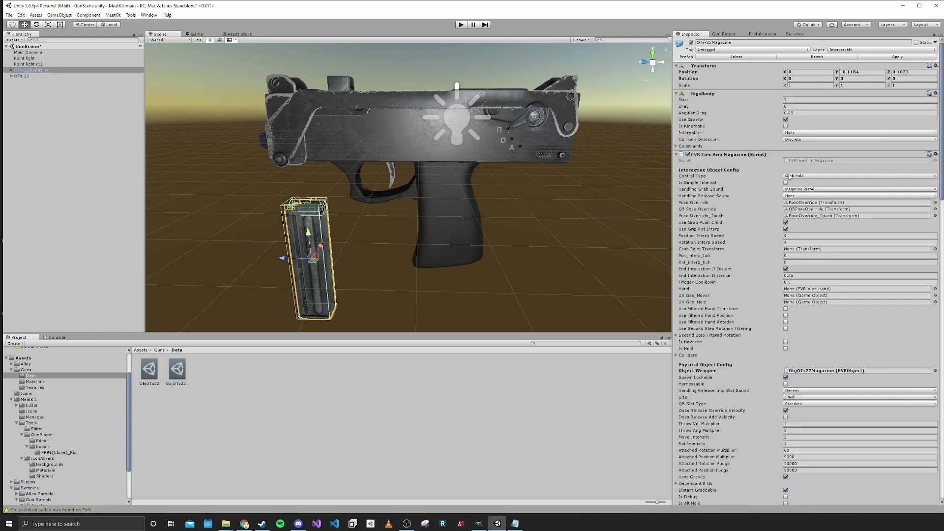
scroll(734, 241, "down", 5)
scroll(735, 241, "down", 5)
left_click(505, 366)
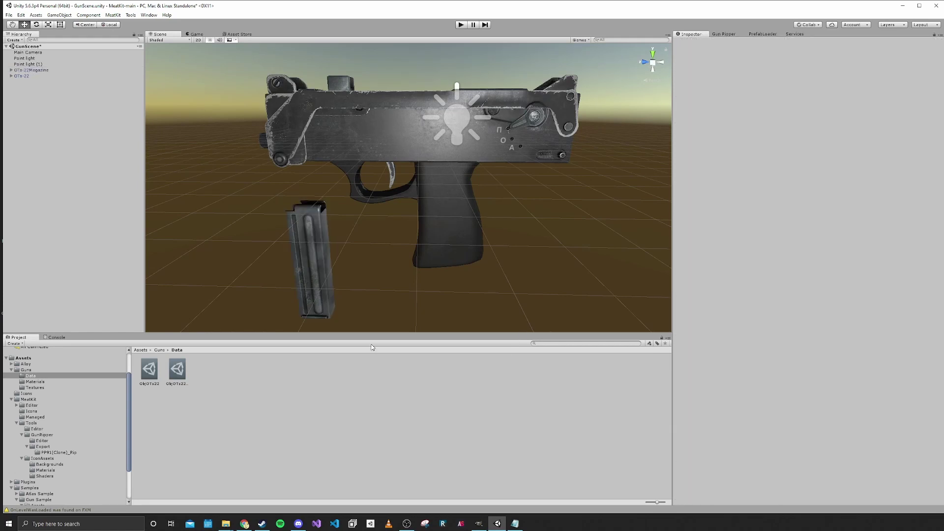
Create a MeatKit Otherloader SpawnerEntry asset named EntryOTs22 in the Data folder
right_click(223, 382)
mouse_move(246, 246)
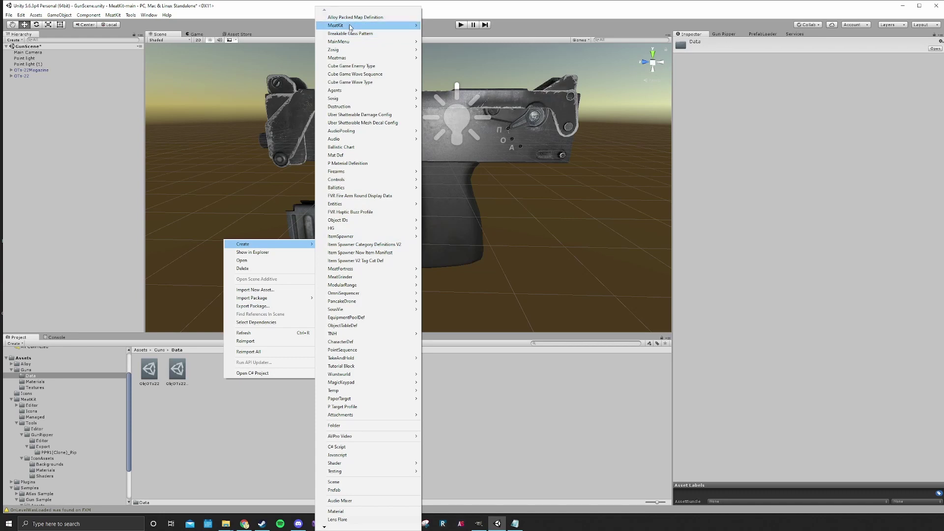
mouse_move(334, 26)
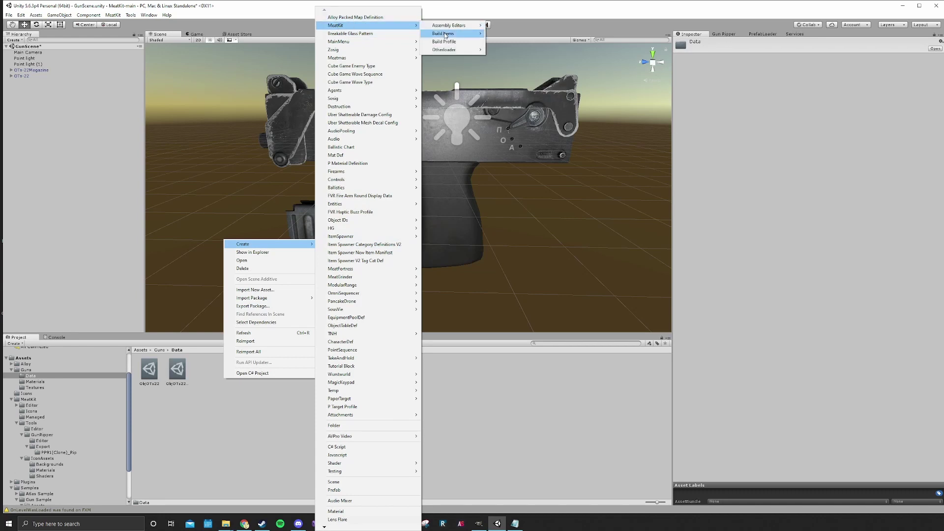
mouse_move(443, 51)
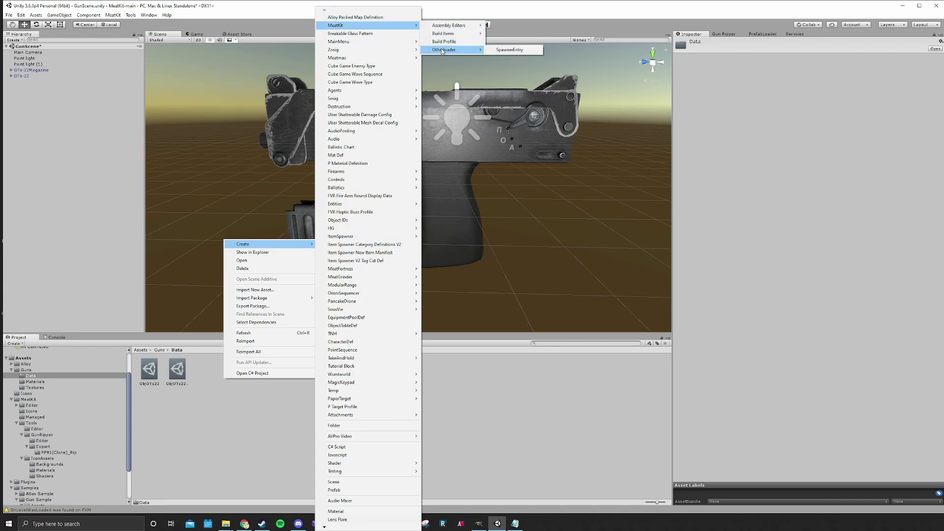
left_click(510, 50)
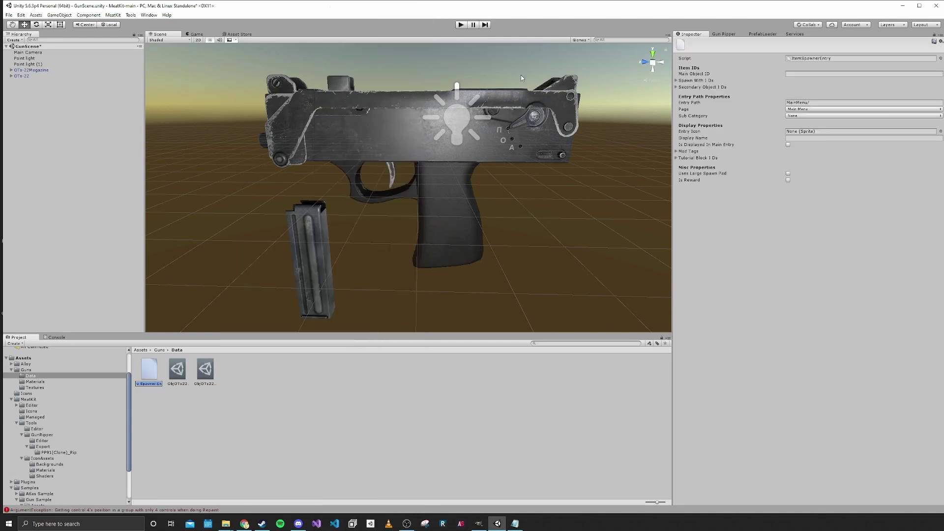
type("EntryOTs22")
key("Return")
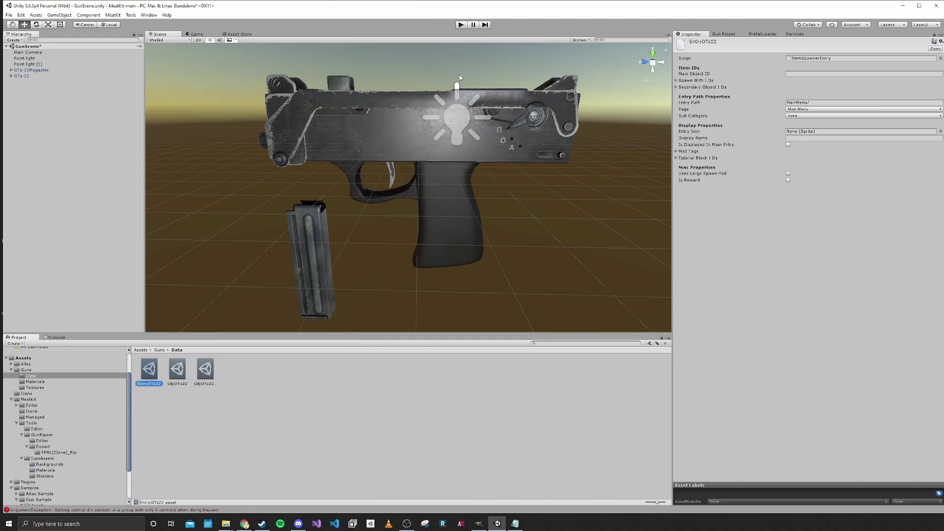
Paste Dev_OTs22 from ObjOTs22 into Main Object ID and start sizing Spawn With IDs
left_click(683, 81)
left_click(684, 82)
left_click(183, 373)
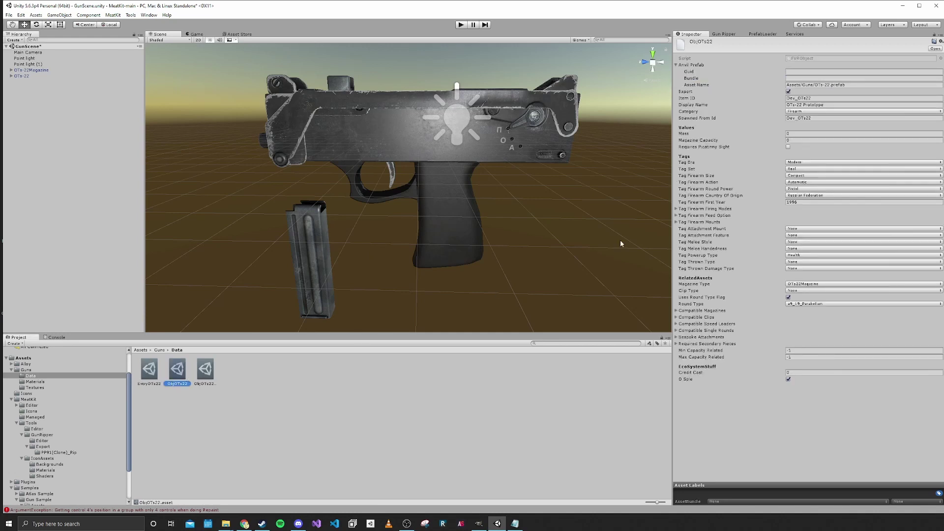
left_click(822, 97)
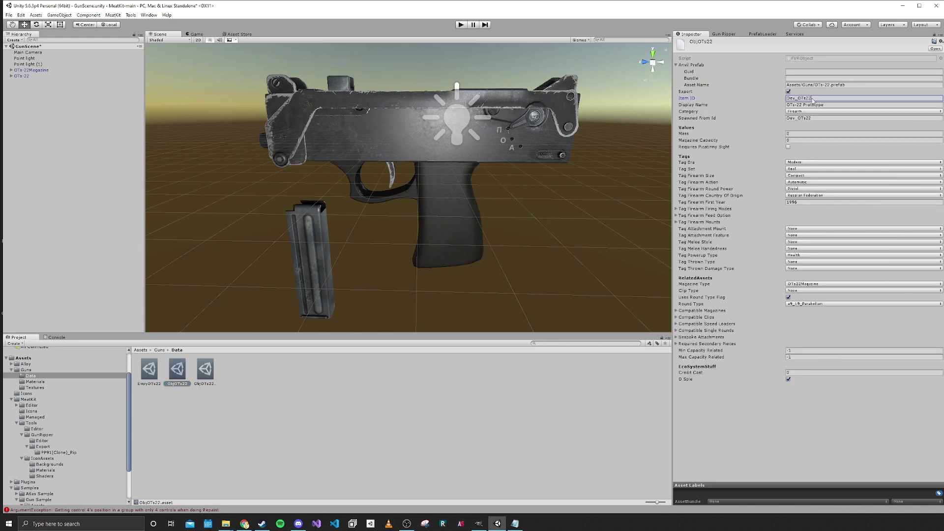
left_click(151, 370)
left_click(800, 74)
key("ctrl+v")
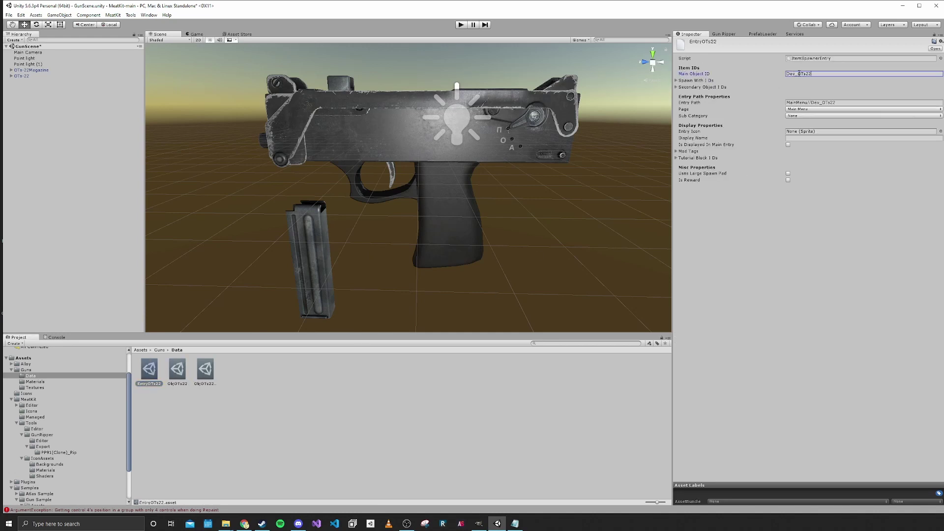
left_click(687, 81)
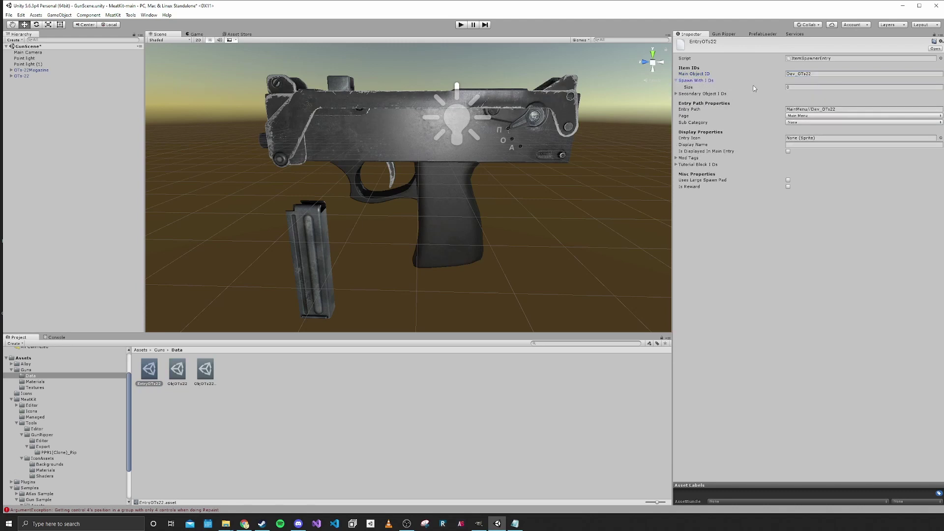
left_click(804, 88)
Give the Spawn With IDs and Secondary Object IDs lists one slot each
key("Return")
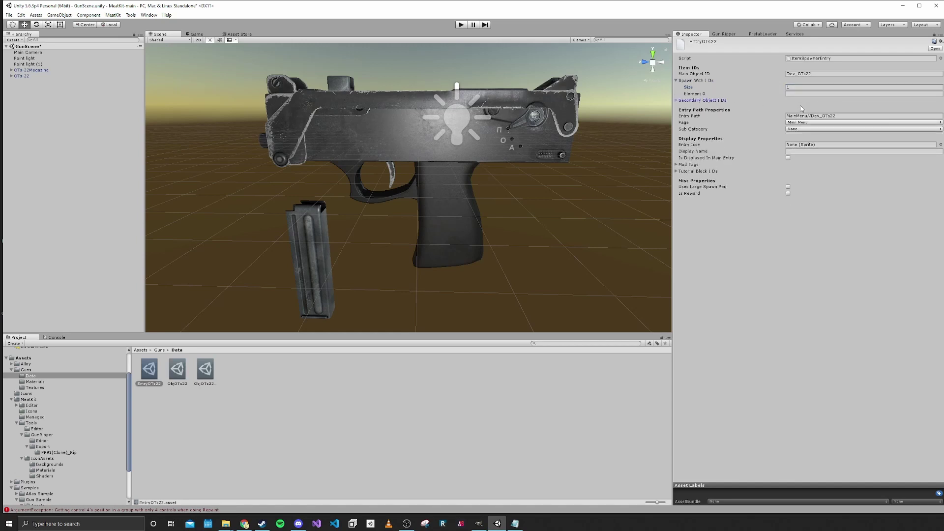
left_click(733, 101)
left_click(806, 106)
type("1")
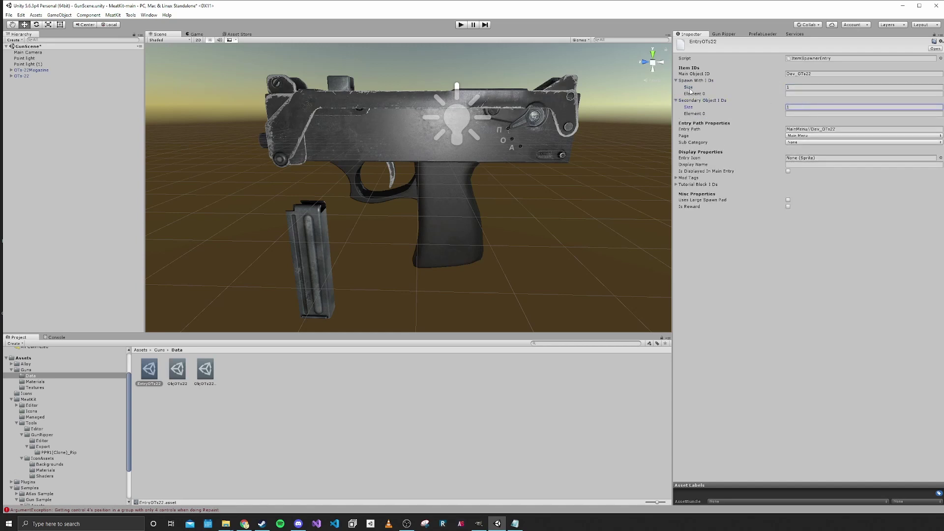
left_click(693, 81)
left_click(694, 80)
Copy the magazine's Item ID Dev_Ots22Magazine into the secondary Element 0
mouse_move(787, 113)
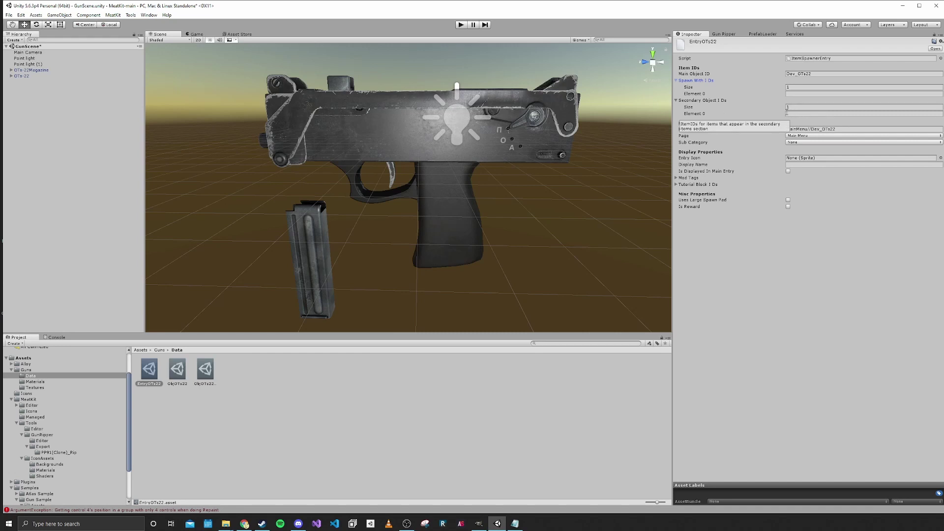
key("Right")
key("Right")
left_click(814, 98)
key("ctrl+c")
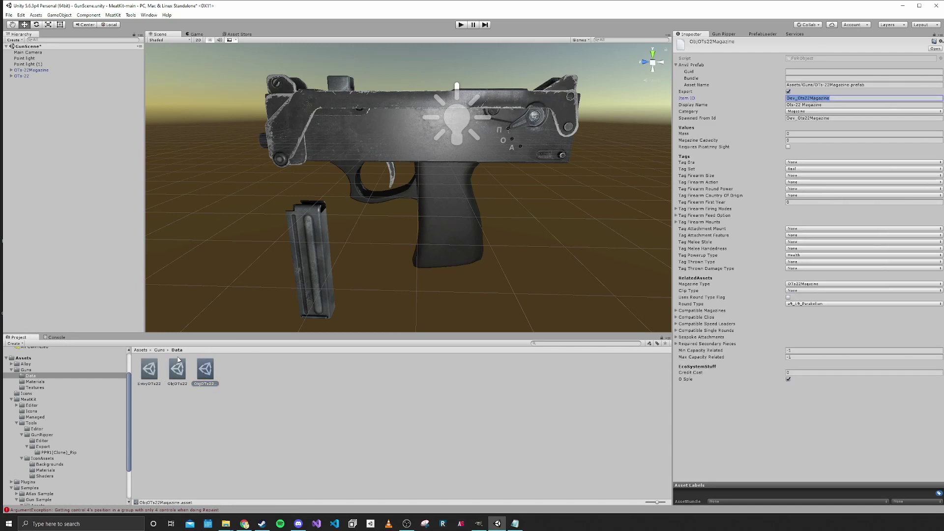
left_click(153, 370)
left_click(793, 115)
key("ctrl+v")
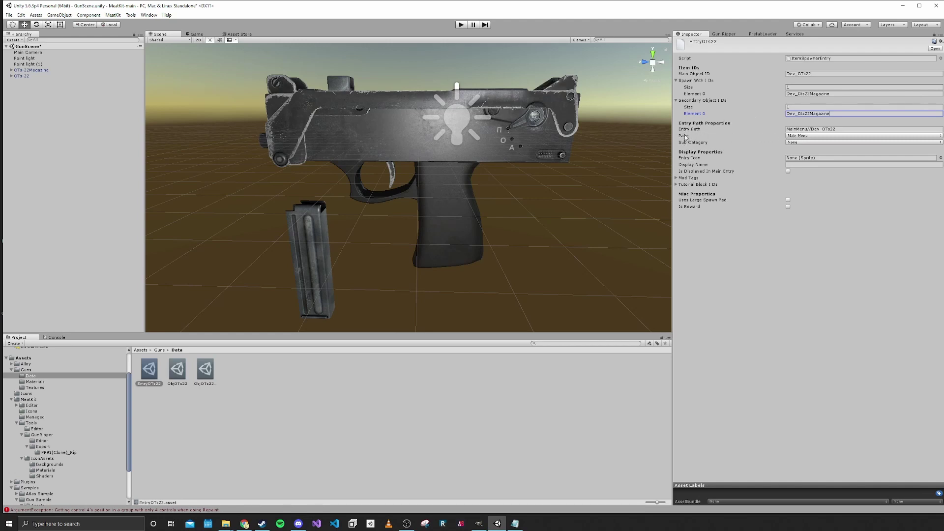
left_click(790, 136)
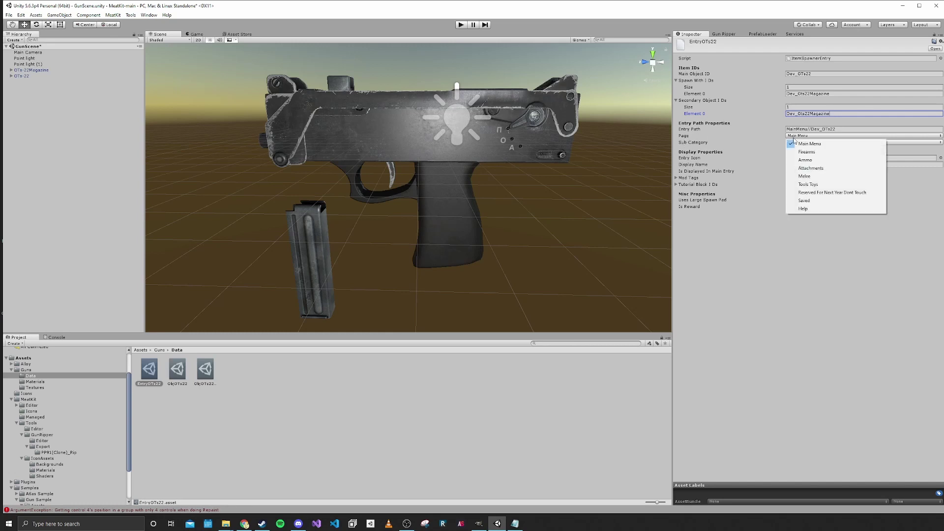
left_click(799, 149)
left_click(799, 142)
left_click(772, 140)
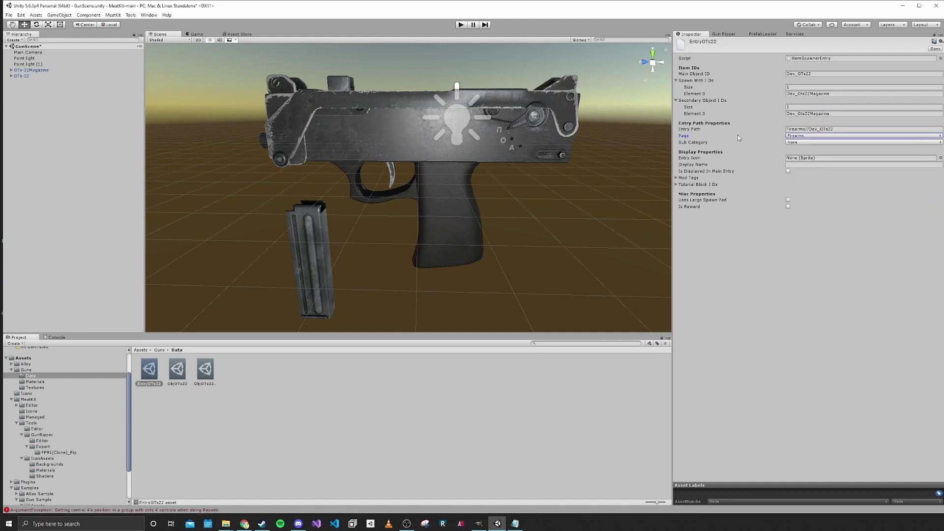
left_click(809, 142)
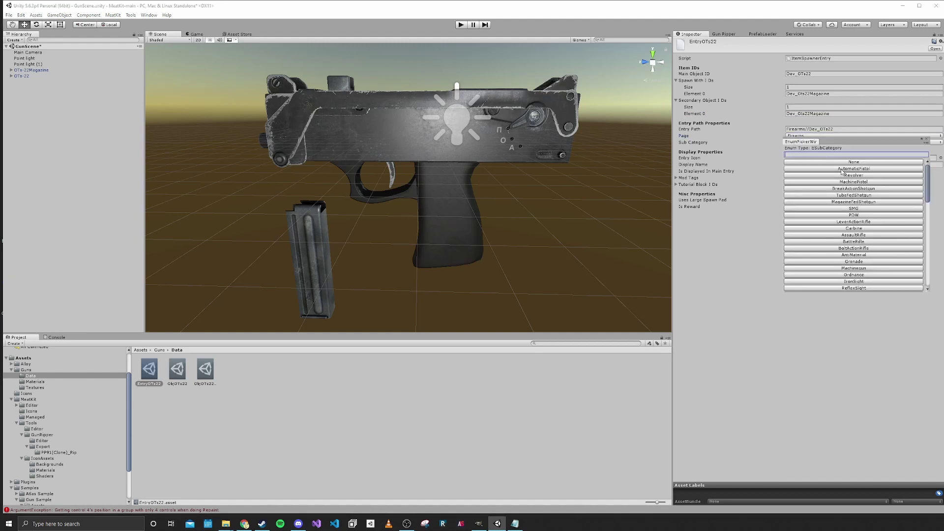
left_click(850, 208)
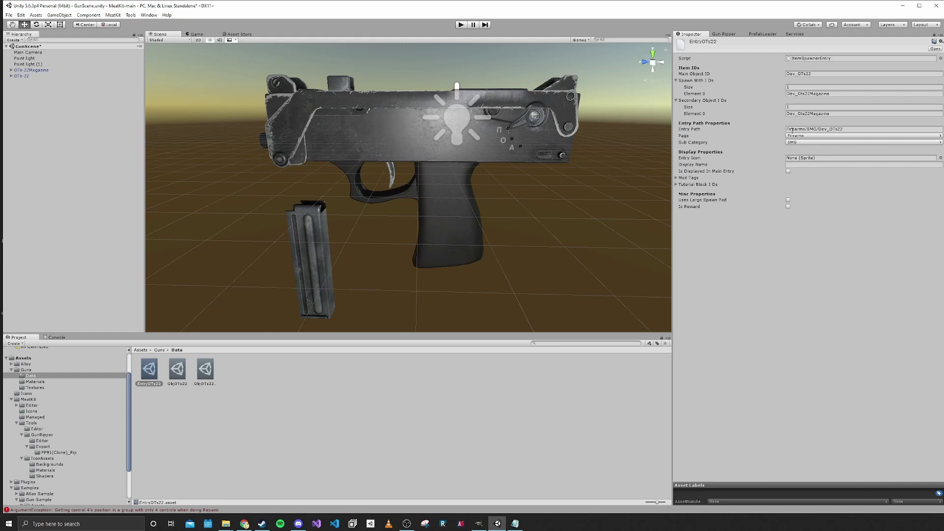
left_click_drag(856, 129, 787, 131)
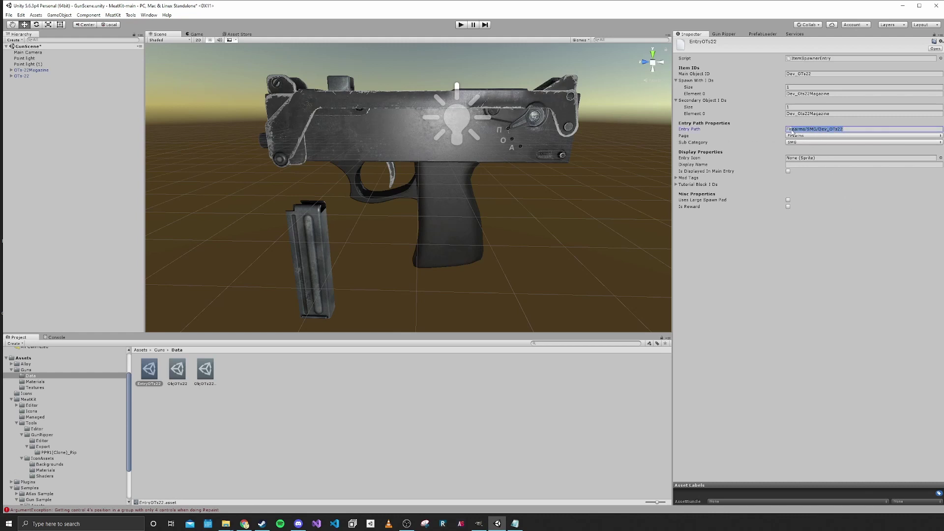
left_click(815, 129)
left_click(818, 130)
type("/CustomSubCat/")
key("Return")
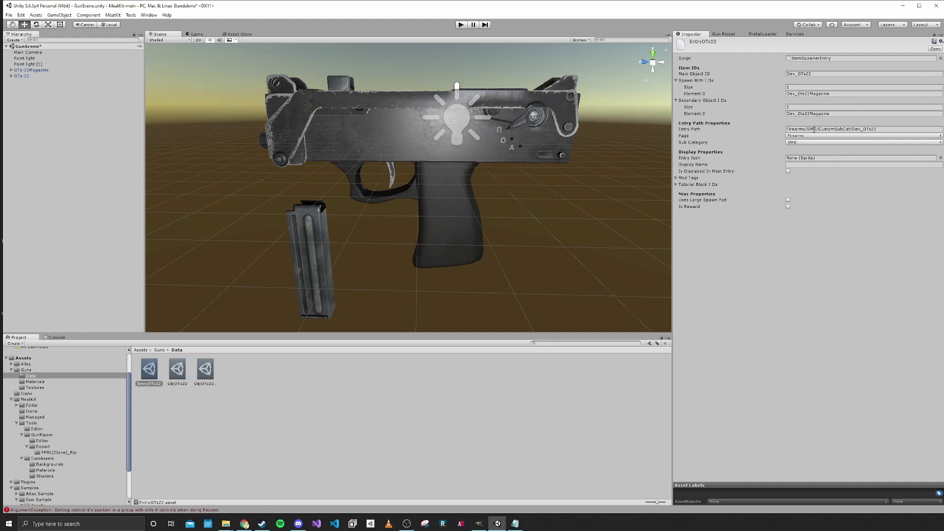
left_click_drag(850, 129, 817, 131)
key("BackSpace")
left_click(794, 138)
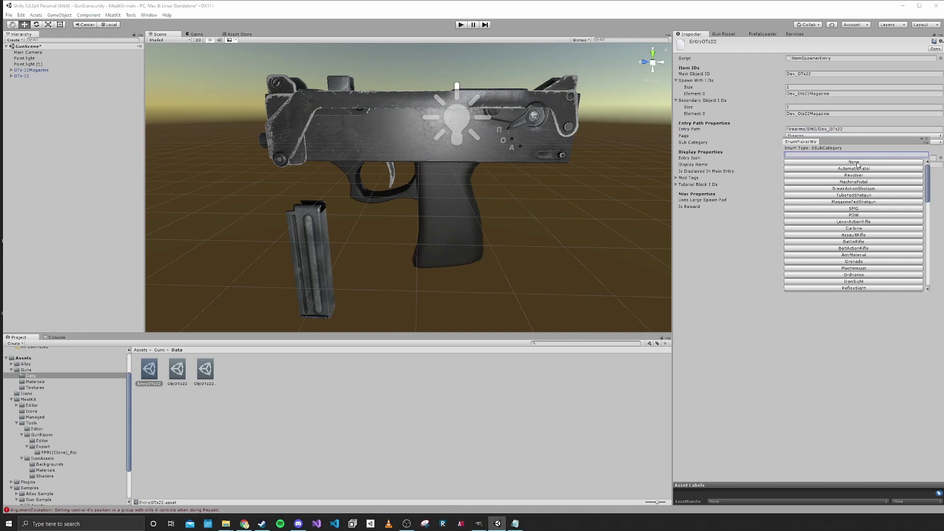
left_click(858, 162)
left_click(811, 129)
double_click(812, 129)
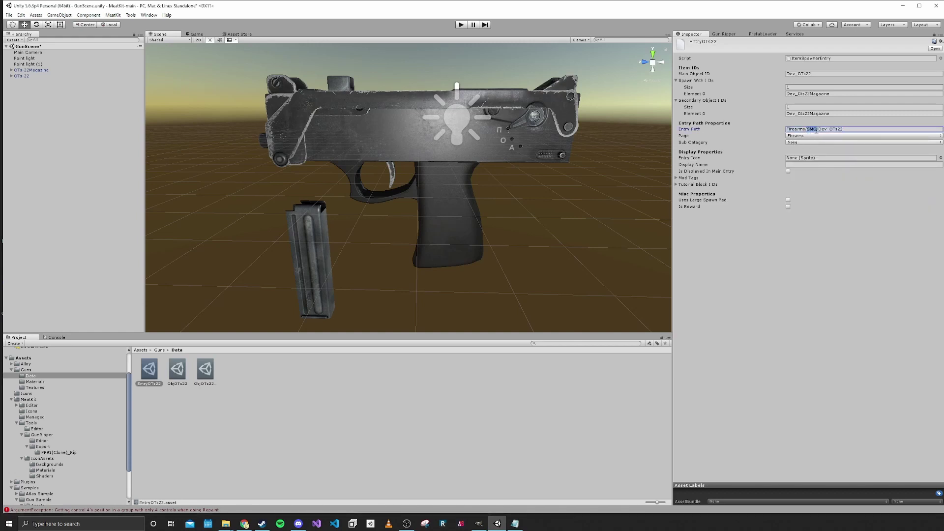
type("Smg2")
left_click_drag(820, 131, 808, 131)
left_click(797, 143)
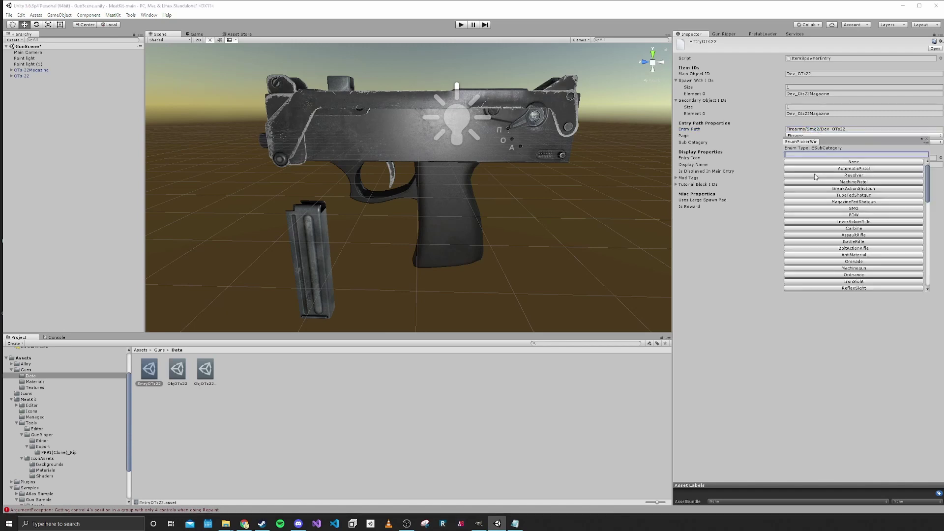
left_click(850, 210)
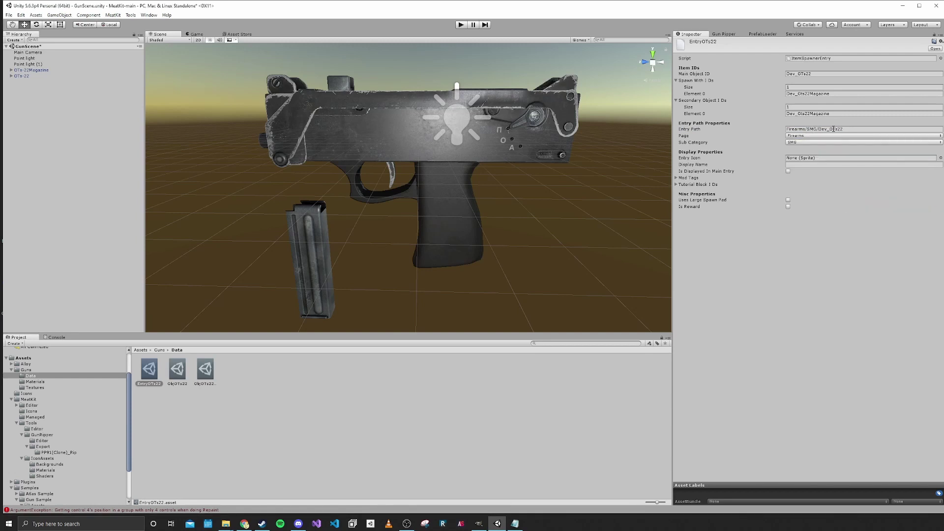
Set the entry icon to OTs-22Icon, display name 'OTs-22 Prototype', and show it in main entry
left_click(940, 158)
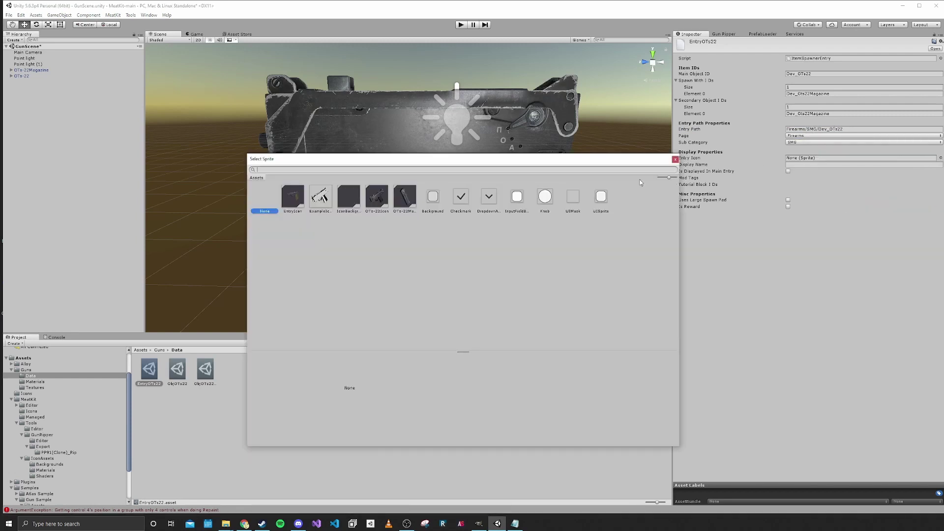
double_click(382, 198)
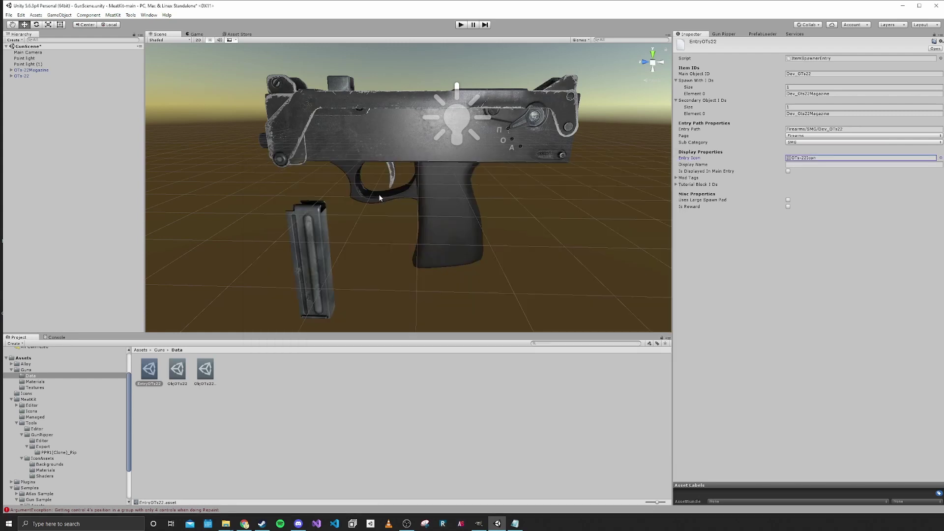
left_click(797, 164)
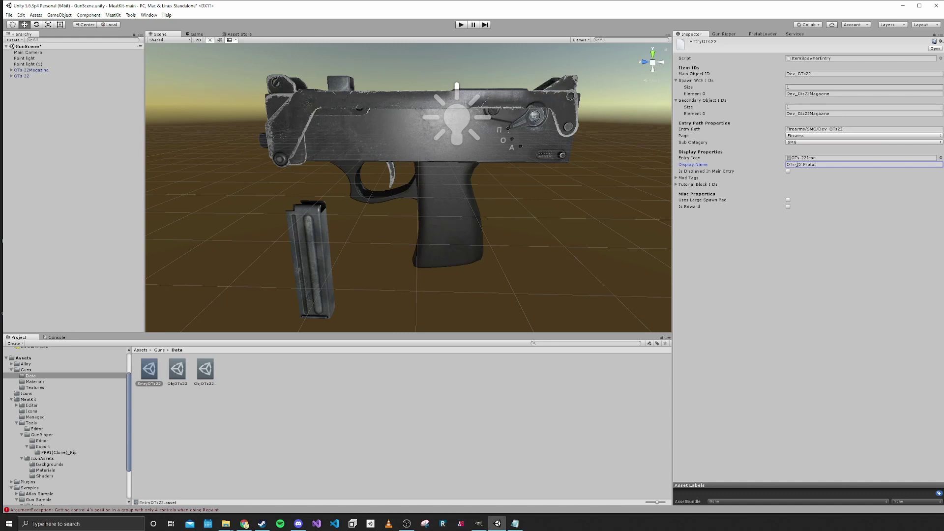
type("ype")
left_click(686, 173)
left_click(789, 172)
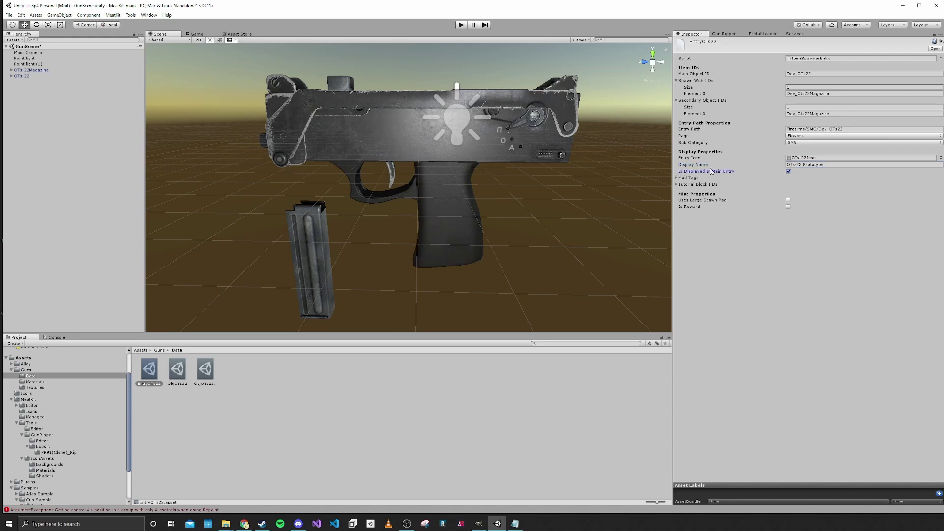
left_click(677, 178)
left_click(802, 184)
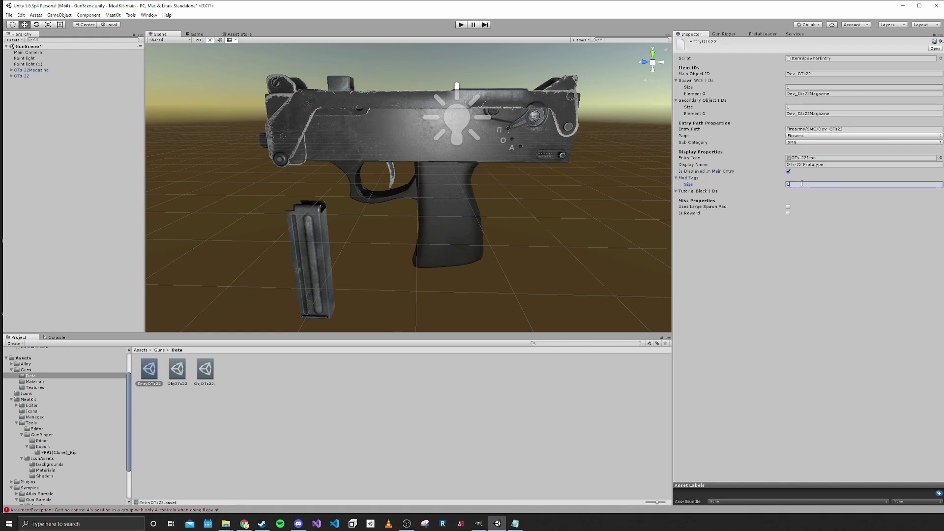
Add a single mod tag, 'Russian Weapons Pack'
type("1")
key("Return")
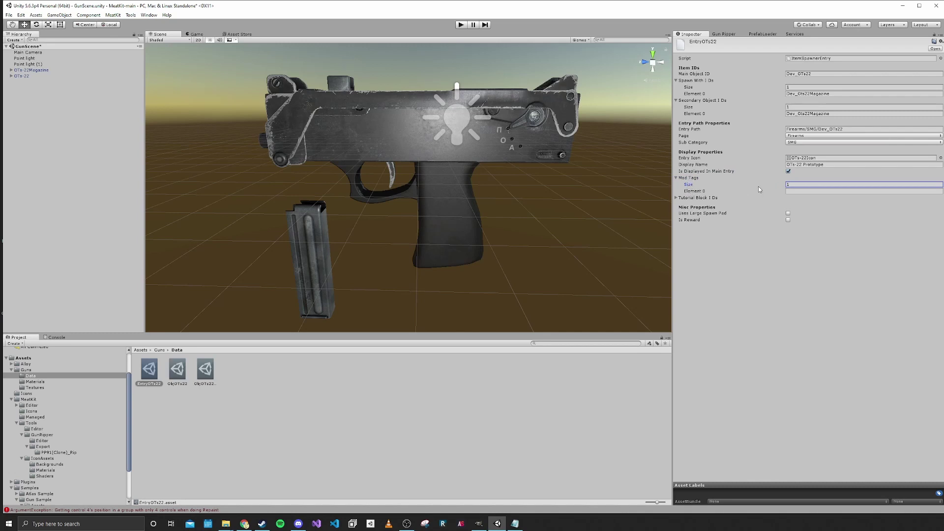
left_click(792, 191)
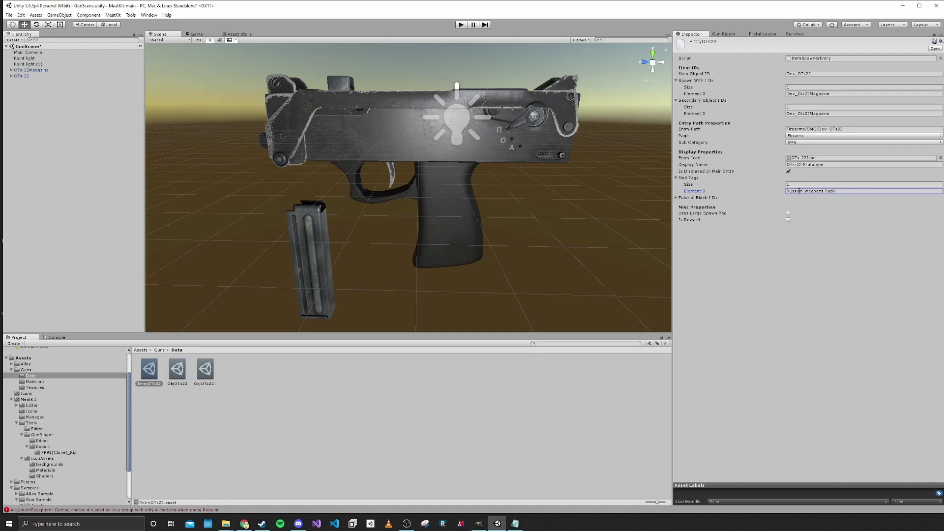
left_click(690, 179)
Try a 'Tut' Tutorial Block ID, then reset the Tutorial Block IDs list to zero
left_click(686, 185)
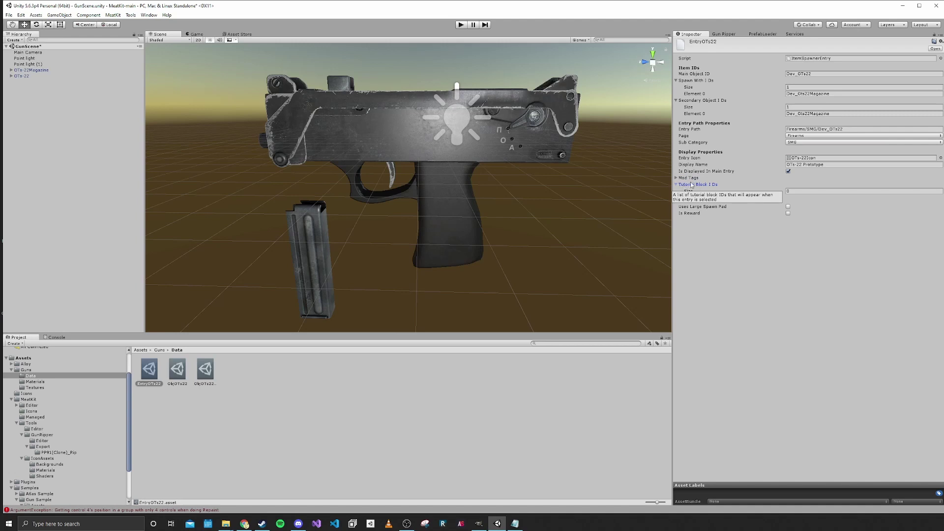
left_click(705, 186)
left_click(703, 185)
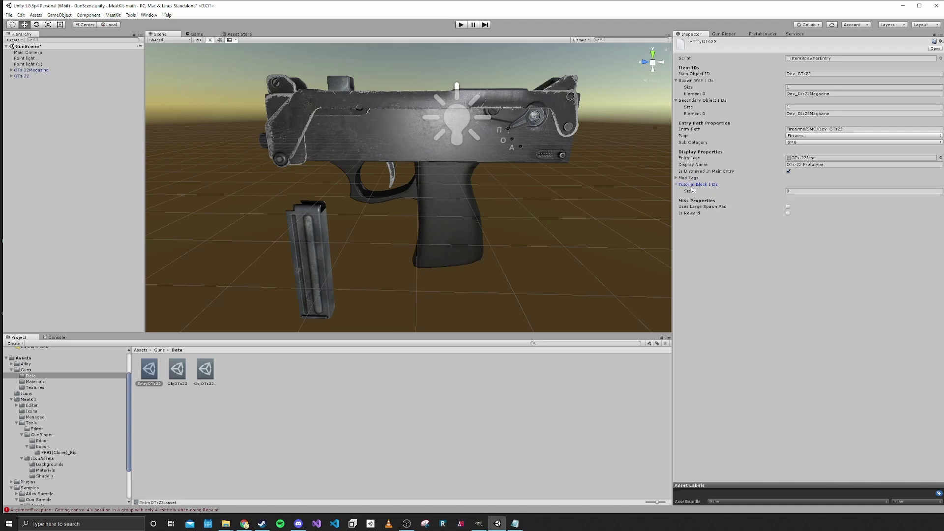
left_click(800, 190)
type("1")
key("Return")
left_click(796, 198)
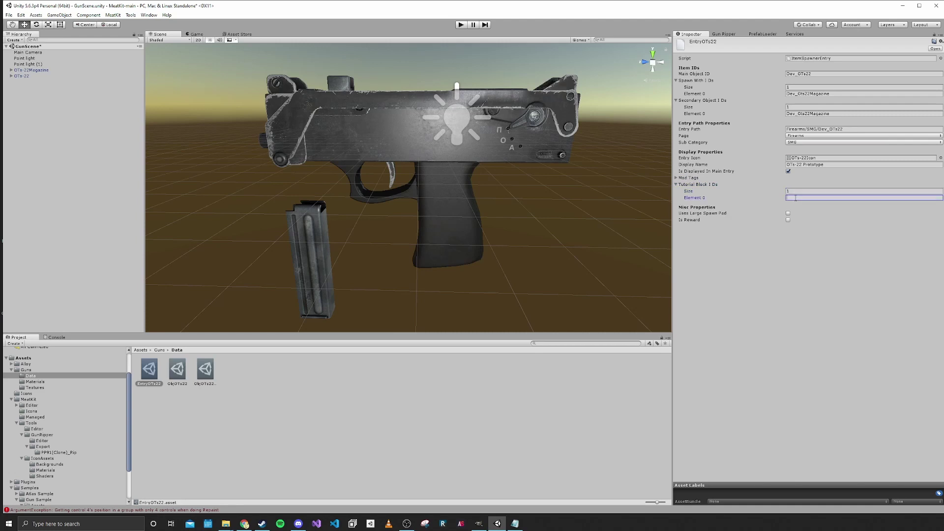
type("Tut")
left_click(808, 190)
key("Return")
left_click(699, 185)
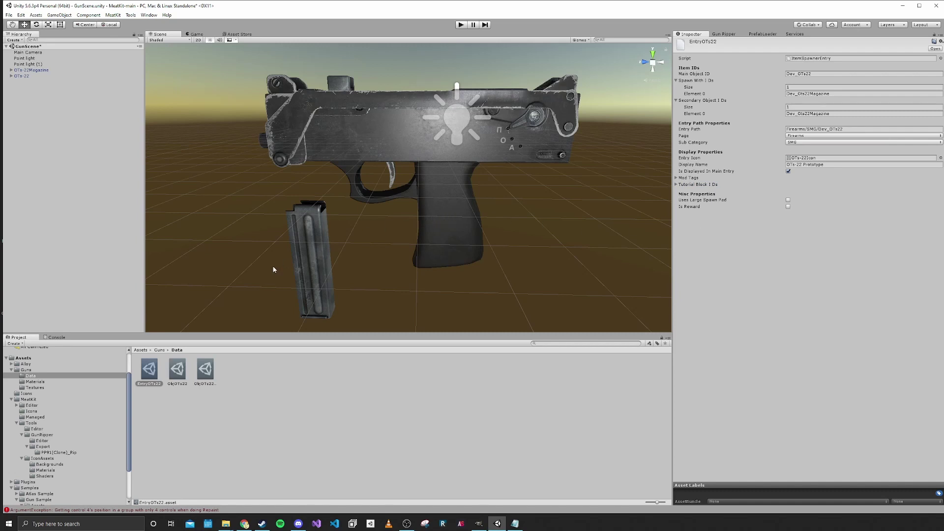
Duplicate EntryOTs22 and rename the copy EntryOTs22Magazine
left_click(153, 401)
left_click(149, 380)
key("ctrl+d")
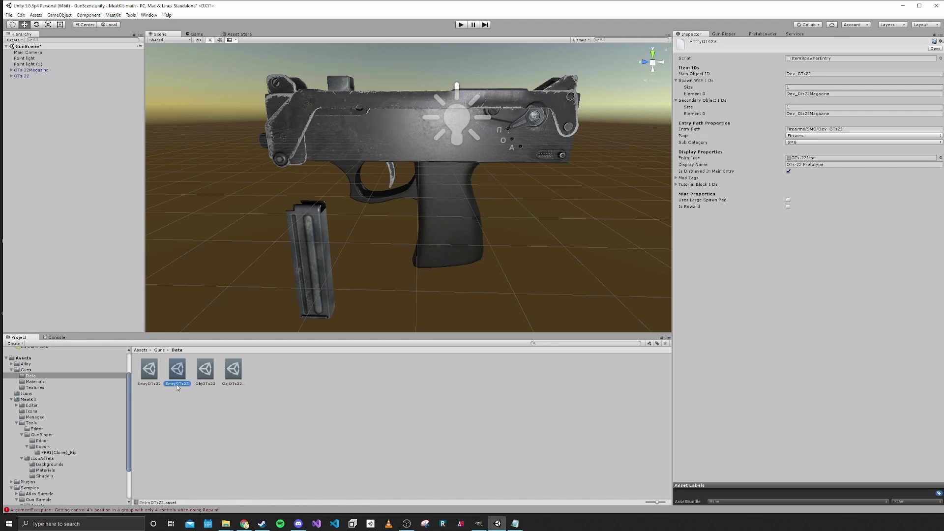
left_click(176, 384)
left_click(187, 385)
key("BackSpace")
type("2Magazine")
key("Return")
Set Main Object ID to Dev_Ots22Magazine and empty the Spawn With and Secondary Object ID lists
left_click(234, 370)
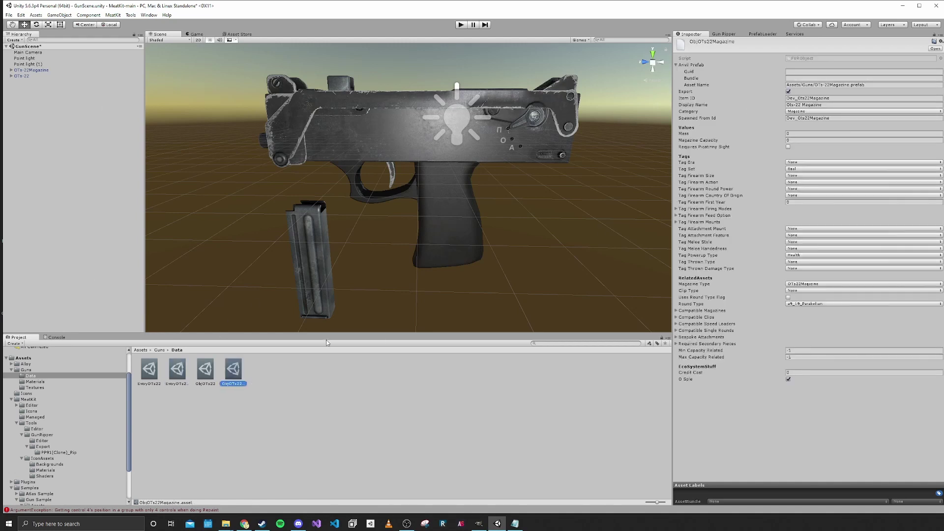
left_click(808, 98)
key("ctrl+c")
left_click(185, 370)
left_click(809, 74)
key("ctrl+v")
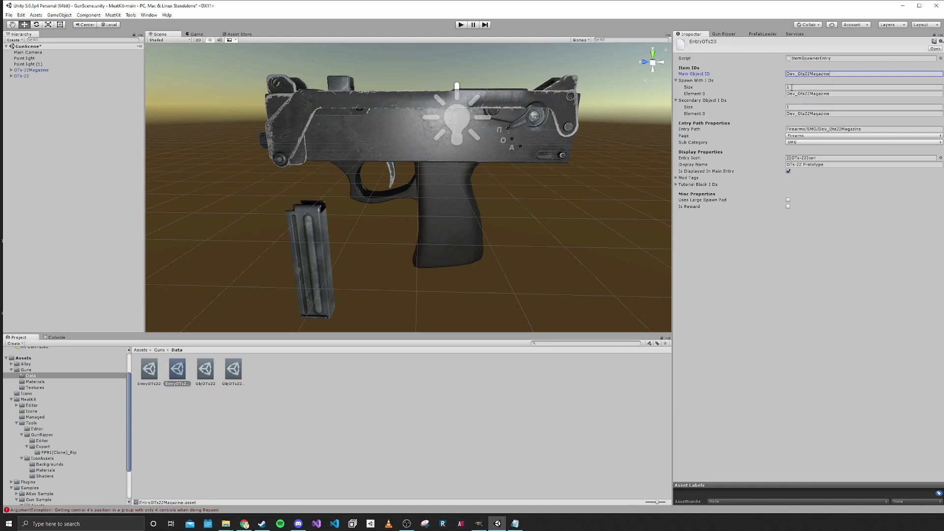
left_click(791, 87)
key("Return")
left_click(792, 100)
type("0")
key("Return")
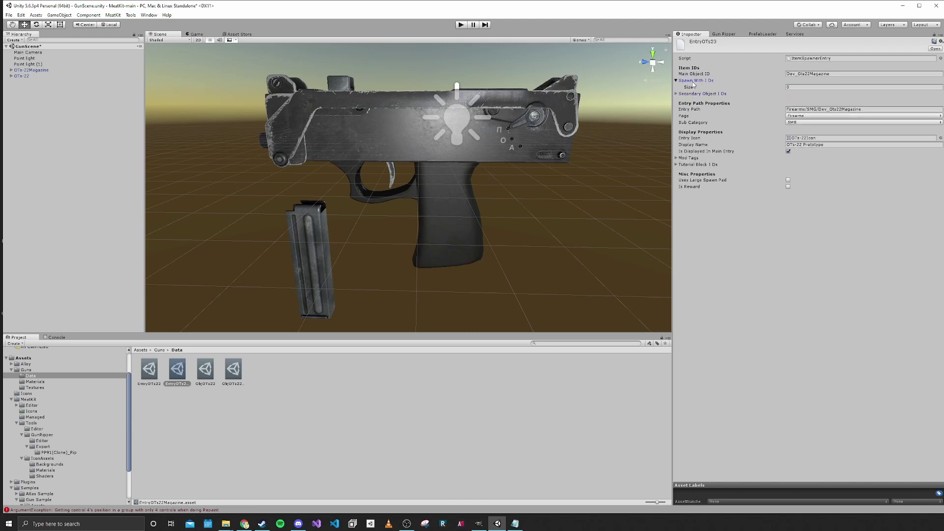
left_click(694, 93)
left_click(693, 81)
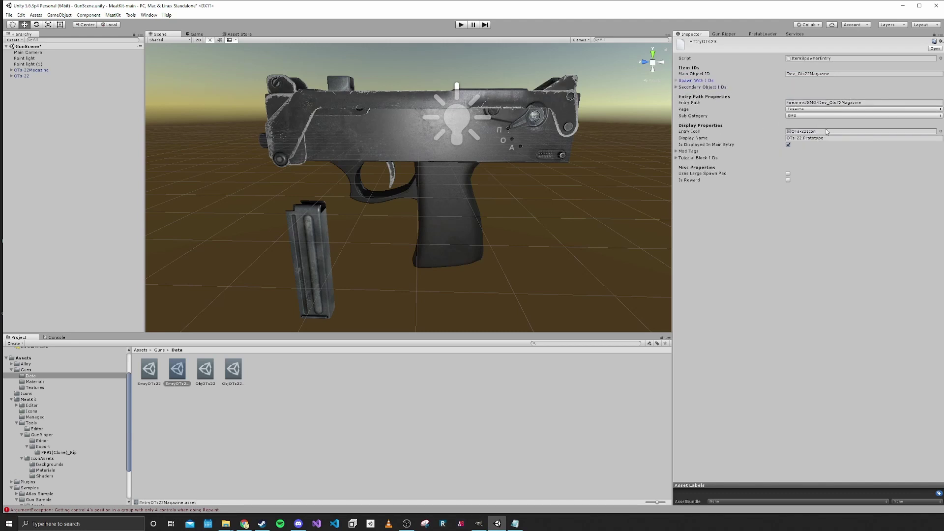
Use the OTs-22MagazineIcon icon, display name 'OTs-22 Magazine', and hide it from main entry
left_click(941, 131)
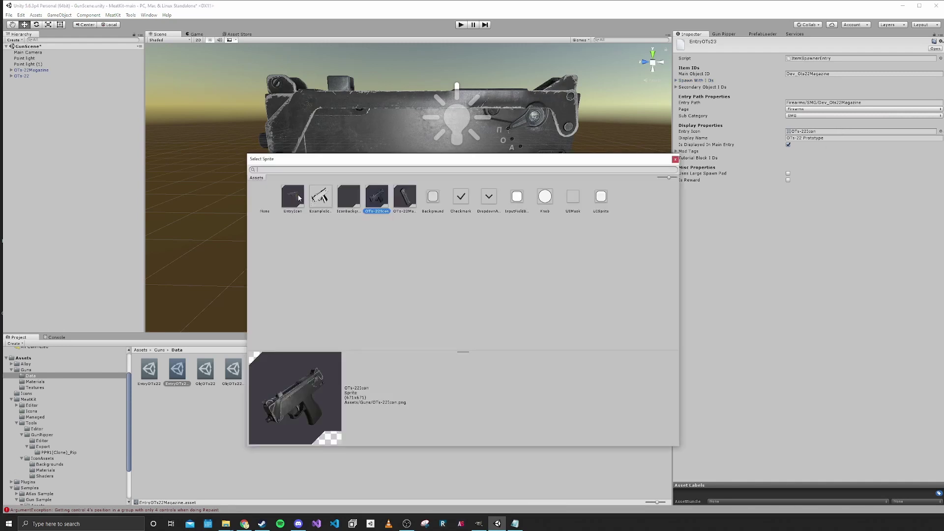
double_click(405, 196)
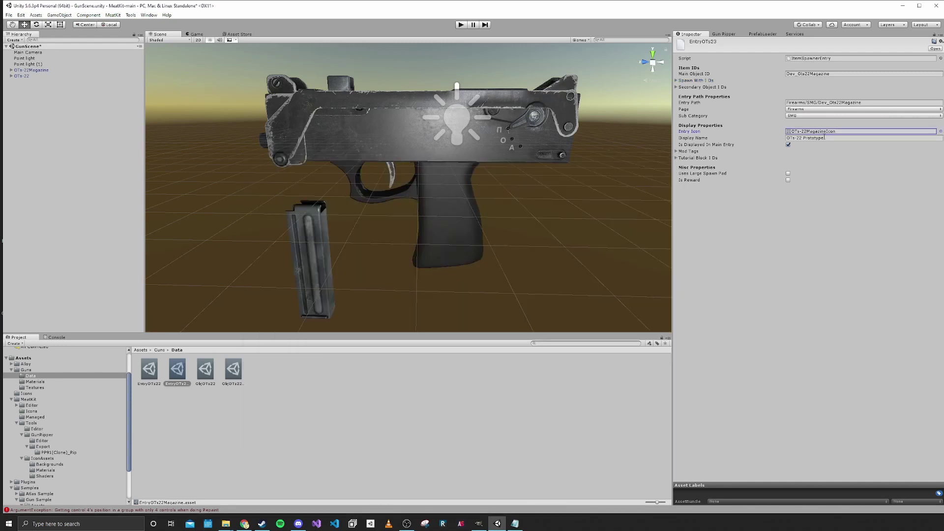
left_click_drag(826, 139, 803, 139)
type("Magazin")
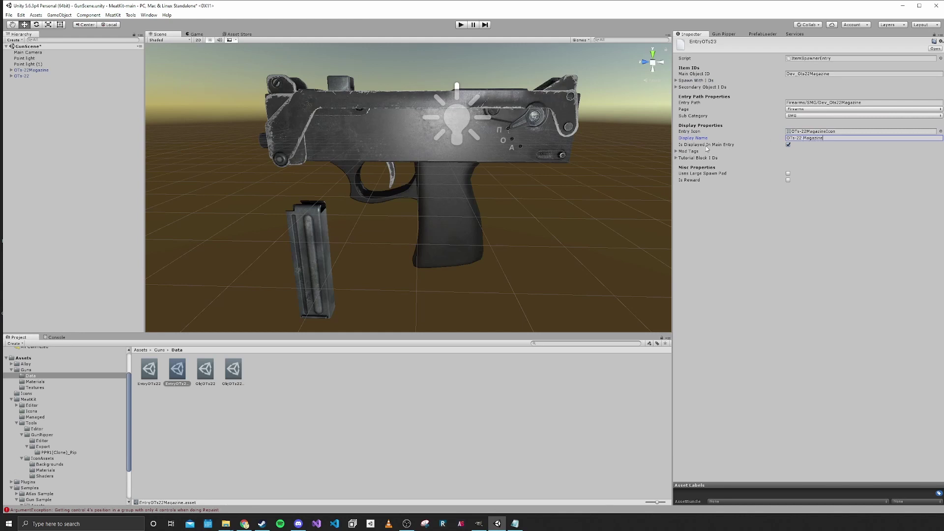
left_click(704, 147)
left_click(789, 144)
Check the inherited Russian Weapons Pack mod tag and save the scene
left_click(683, 152)
left_click(682, 152)
left_click(743, 209)
key("ctrl+s")
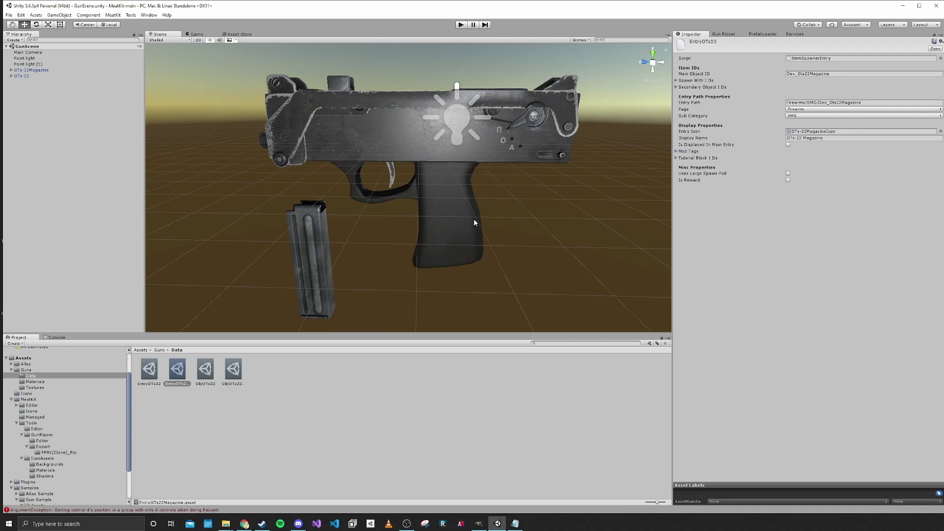
Create an OtherLoader build item asset in the Guns folder named BuildItemOTs22
left_click(160, 350)
left_click(324, 416)
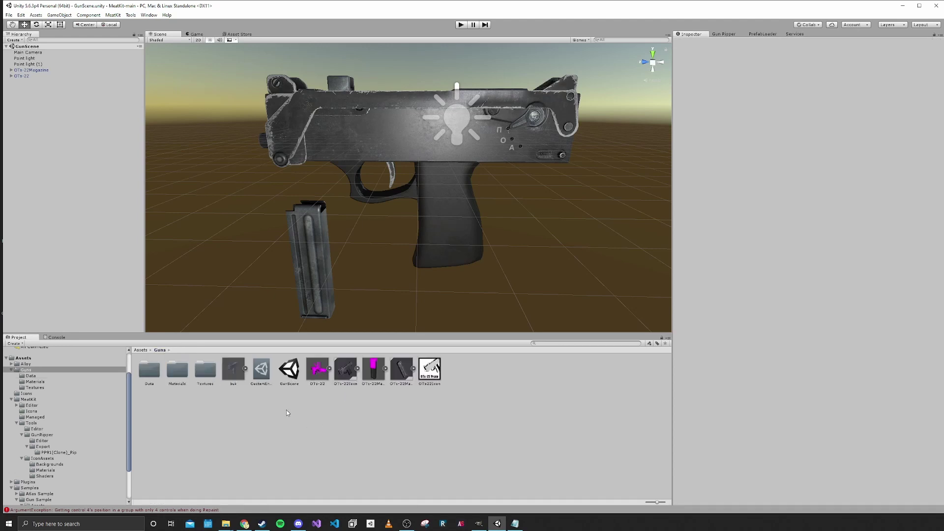
right_click(312, 427)
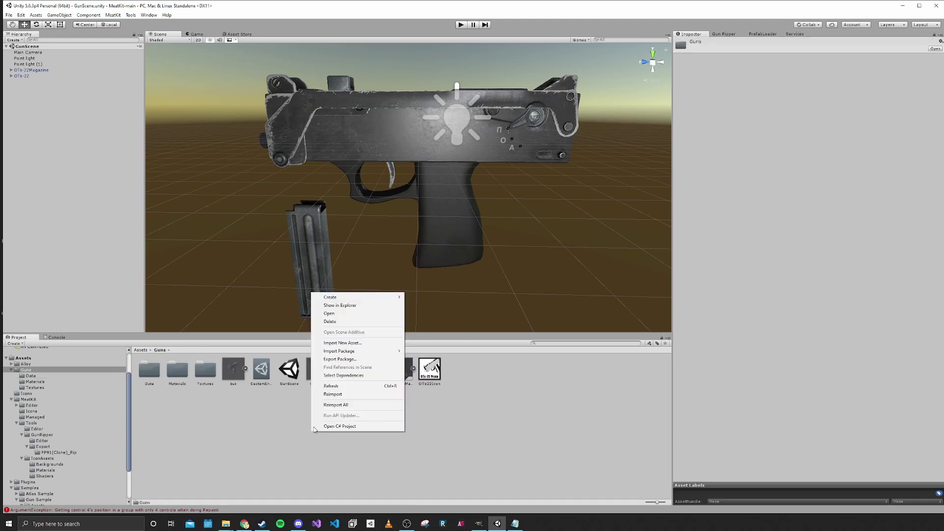
mouse_move(349, 301)
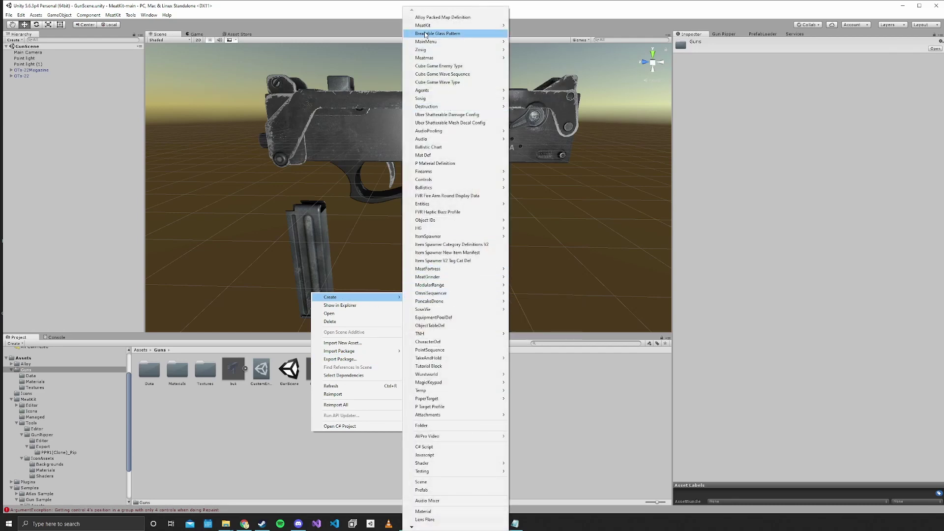
mouse_move(427, 25)
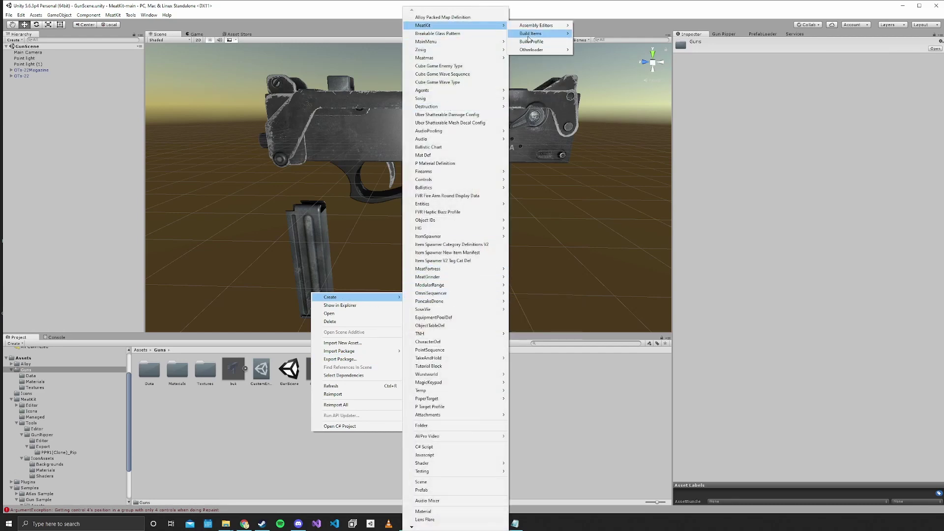
mouse_move(531, 33)
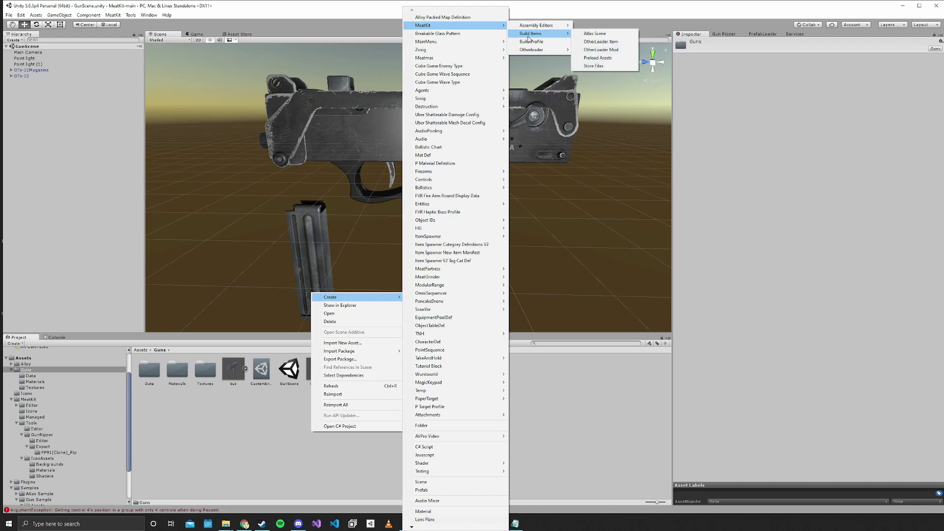
left_click(601, 43)
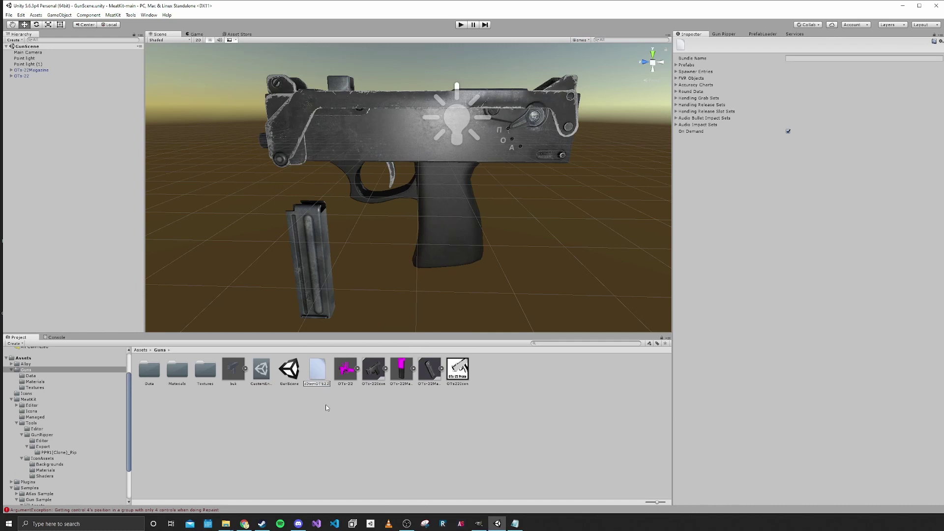
key("Return")
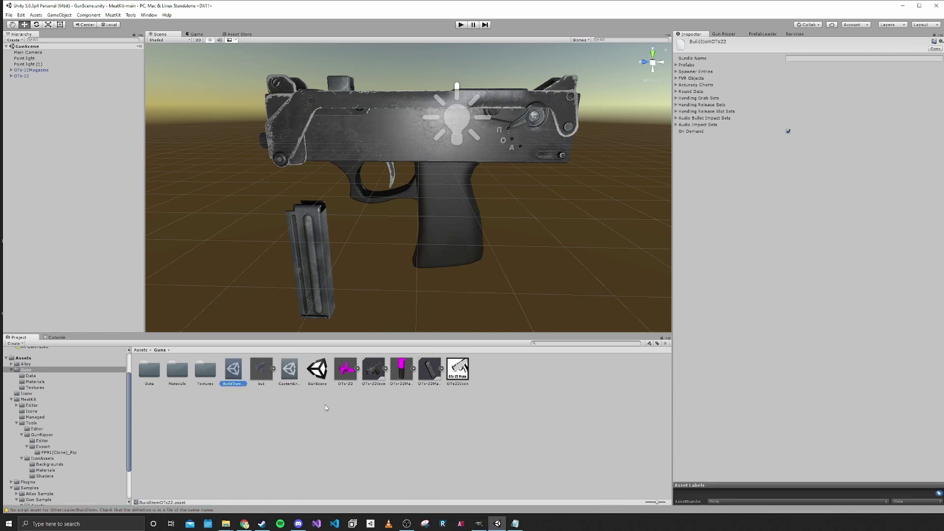
Set the build item's bundle name to OTs22
left_click(686, 65)
left_click(685, 78)
left_click(685, 91)
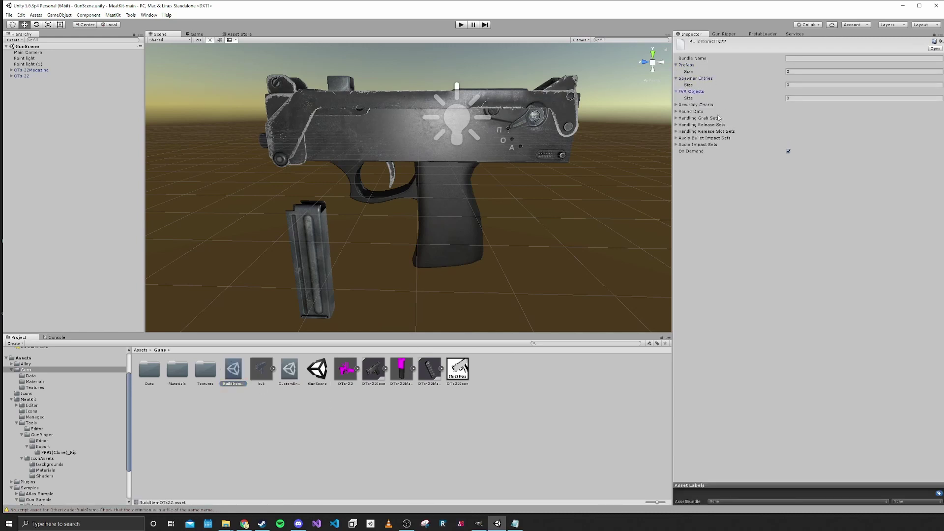
left_click(799, 58)
left_click(789, 129)
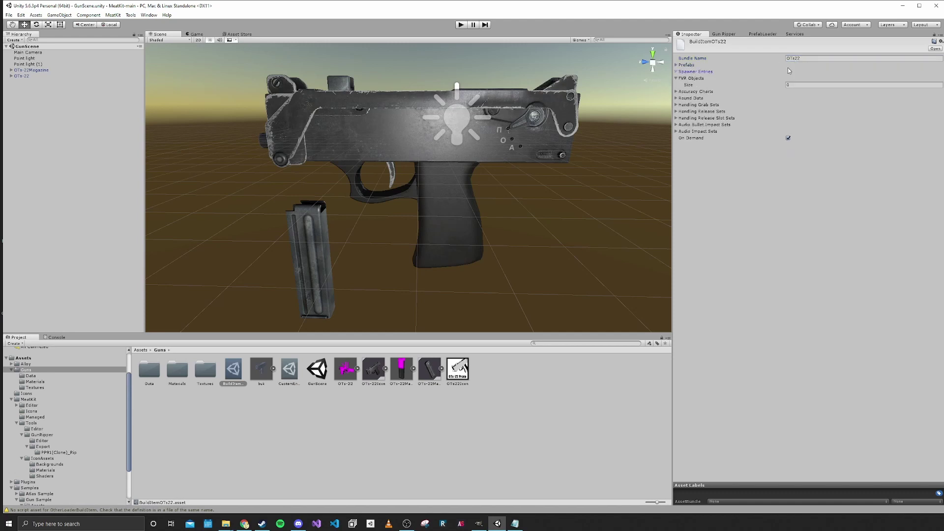
Give Prefabs two slots holding the OTs-22 and OTs-22Magazine prefabs
left_click(807, 72)
type("2")
key("Return")
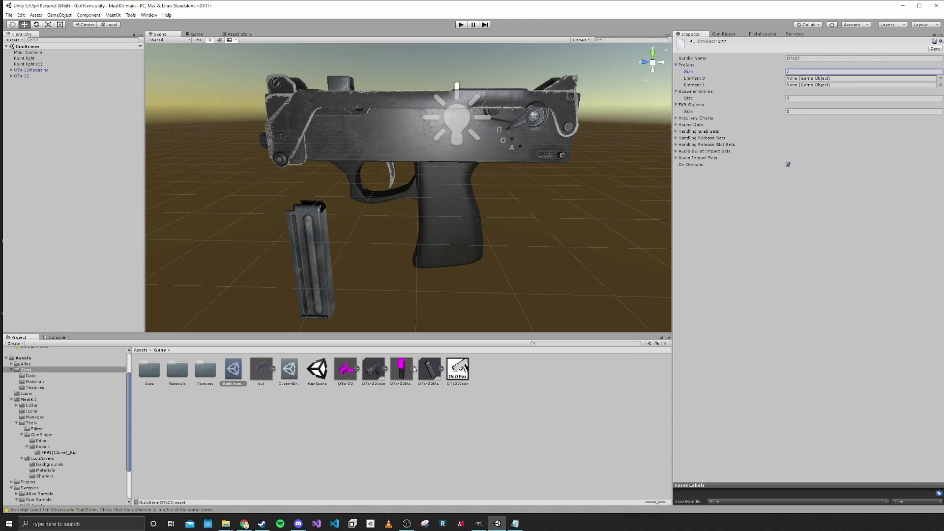
left_click_drag(345, 372, 812, 79)
left_click_drag(400, 372, 788, 85)
Set Spawner Entries to two: EntryOTs22 and EntryOTs22Magazine
left_click(790, 98)
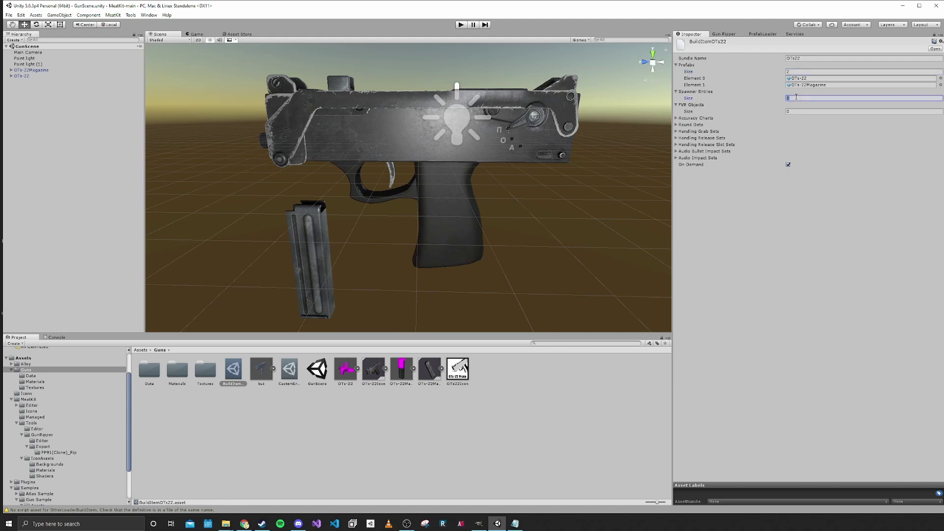
type("2")
key("Return")
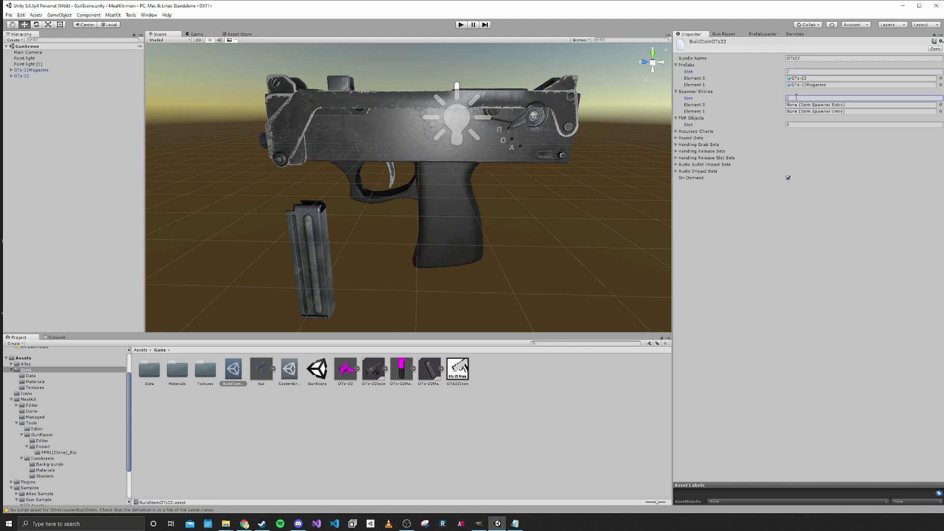
left_click(940, 104)
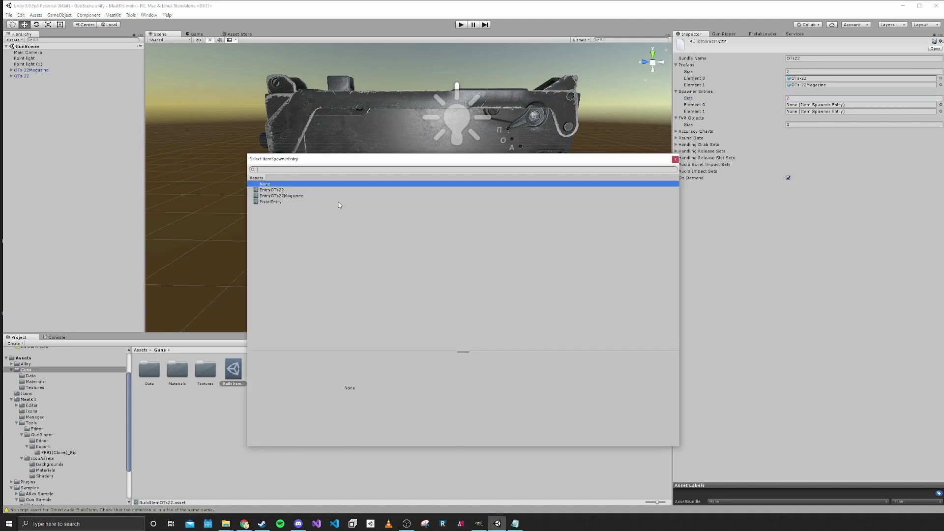
double_click(271, 190)
left_click(940, 111)
double_click(271, 197)
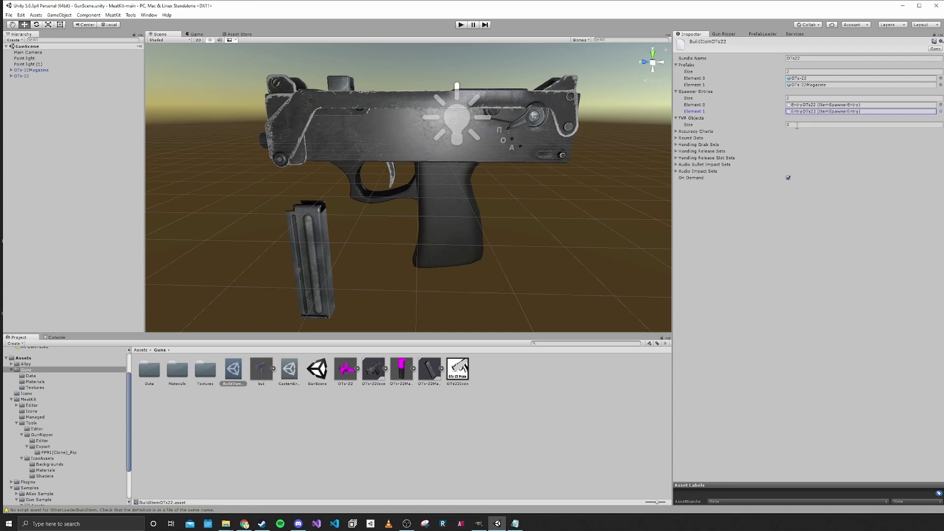
Set FVR Objects to two: ObjOTs22 and ObjOTs22Magazine
left_click(799, 125)
type("2")
key("Return")
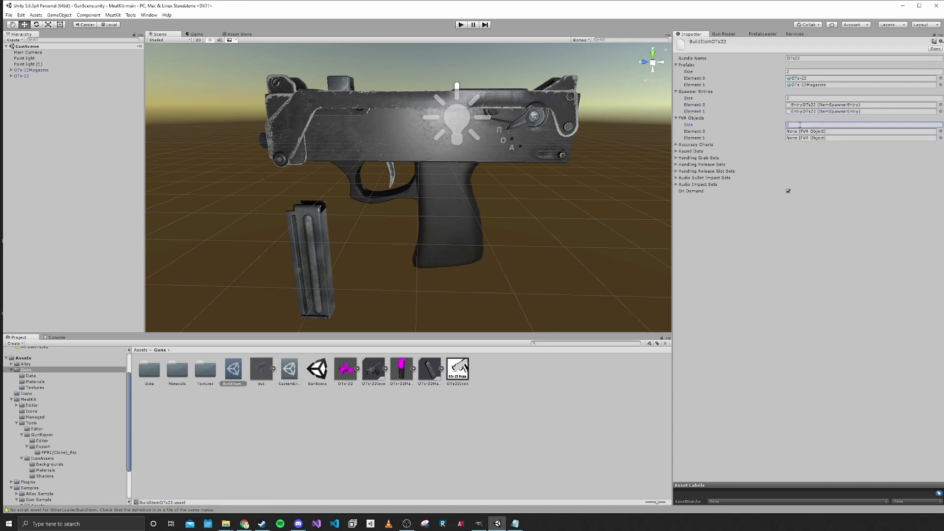
left_click(941, 131)
left_click(274, 191)
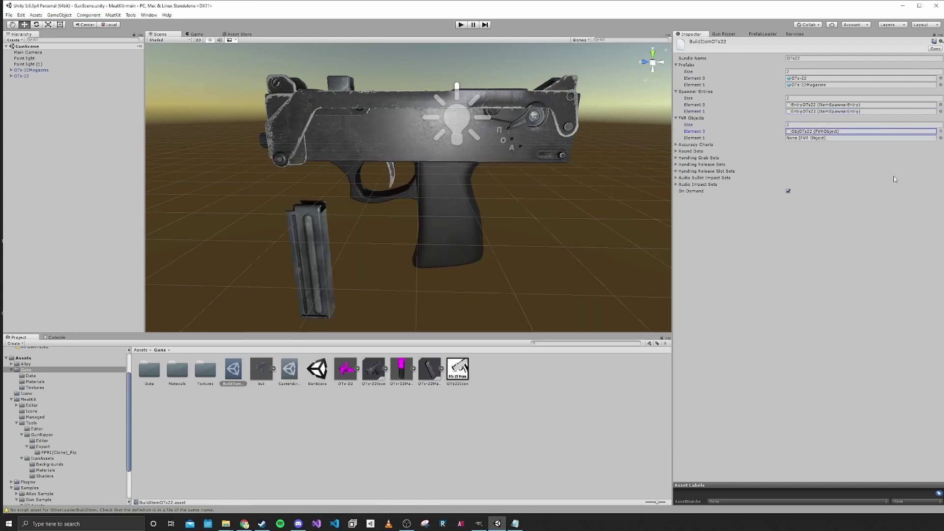
double_click(268, 196)
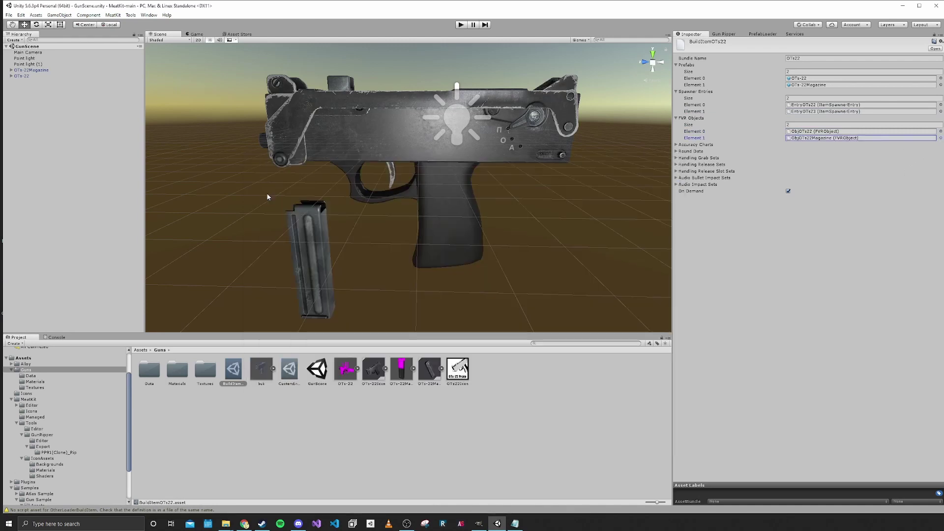
Inspect the Round Data, Handling Grab/Release Sets and Accuracy Charts lists, leaving them empty
left_click(687, 152)
left_click(686, 164)
left_click(687, 178)
left_click(687, 178)
left_click(687, 164)
left_click(687, 151)
left_click(690, 145)
left_click(690, 145)
Create an OtherLoader Mod build asset in the Guns folder named BuildRootOTs22
right_click(237, 421)
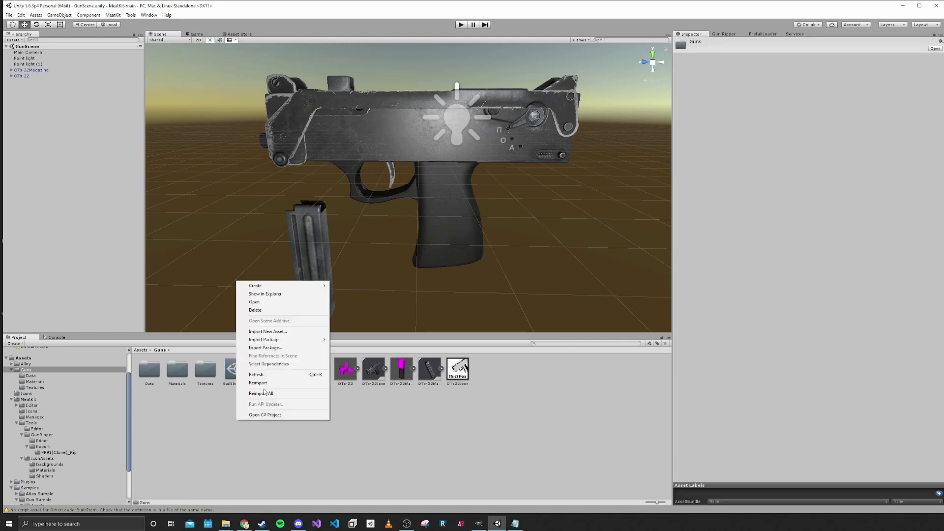
mouse_move(309, 288)
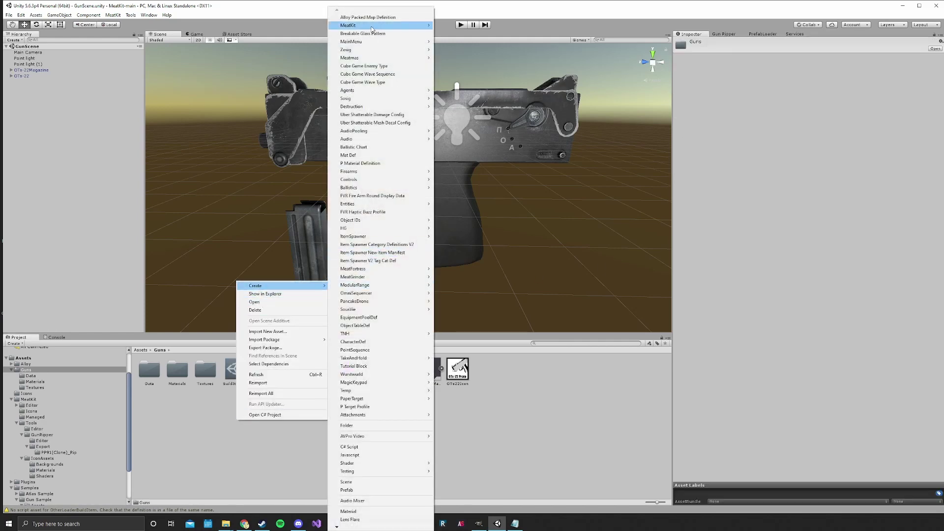
mouse_move(427, 26)
mouse_move(484, 35)
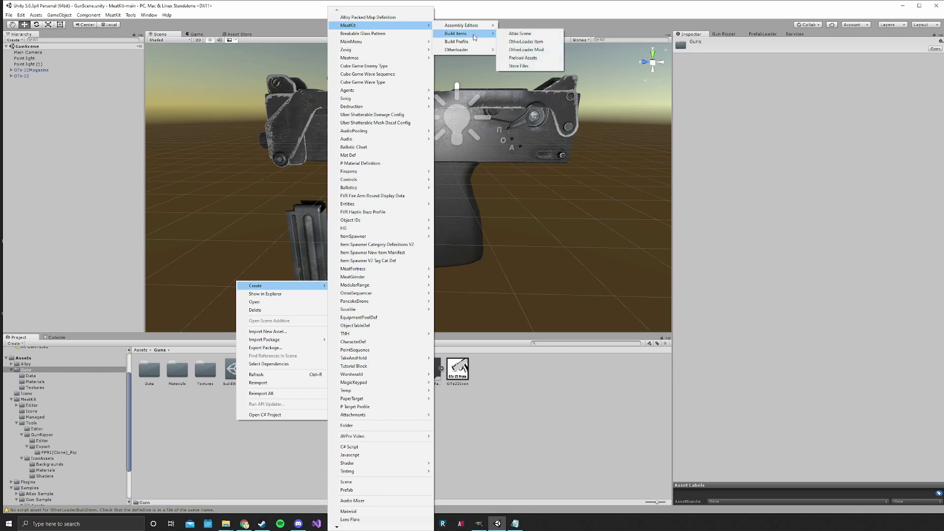
left_click(526, 50)
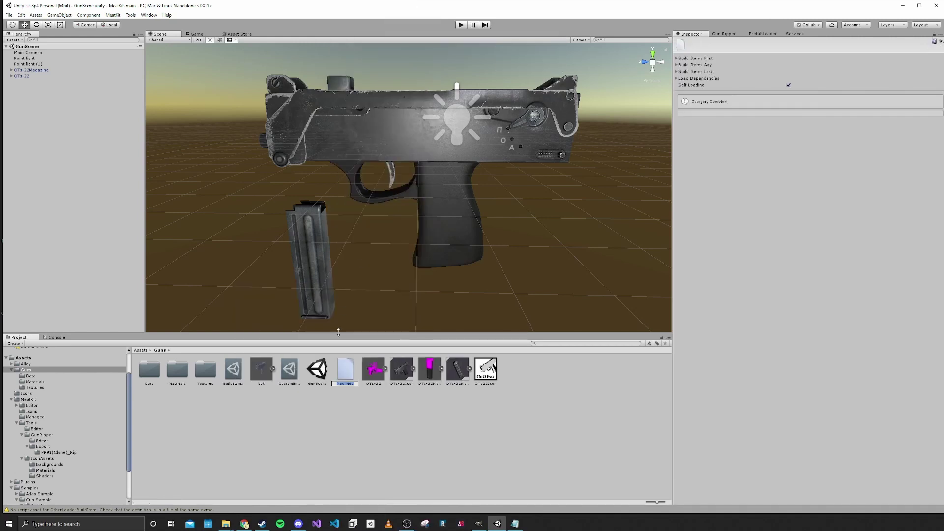
type("BuildRoot")
type("OTs2")
type("2")
key("Return")
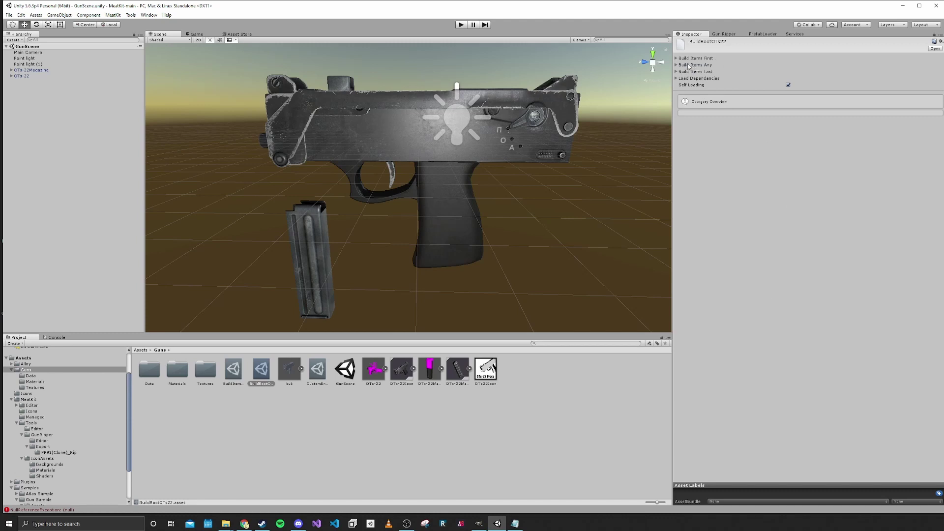
Give Build Items Any one slot and place BuildItemOTs22 in it
left_click(690, 66)
left_click(803, 70)
key("Return")
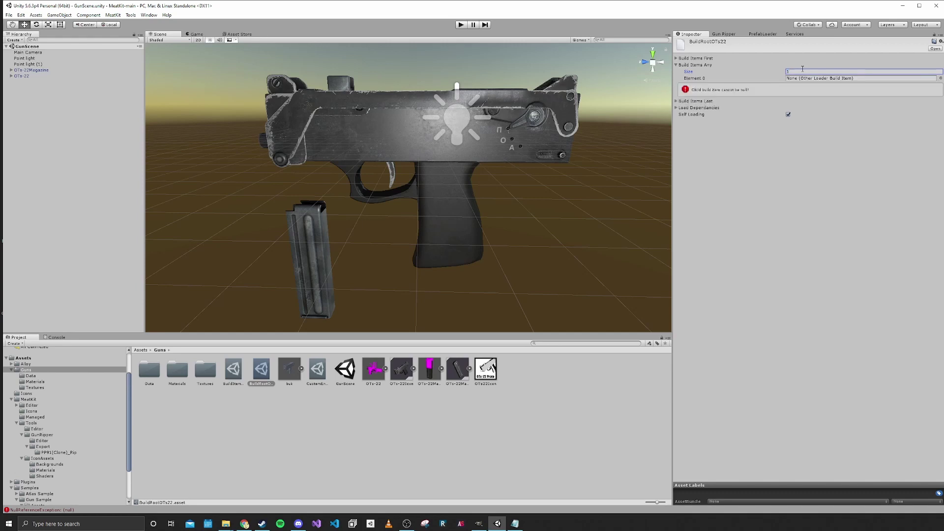
left_click(692, 66)
left_click(685, 59)
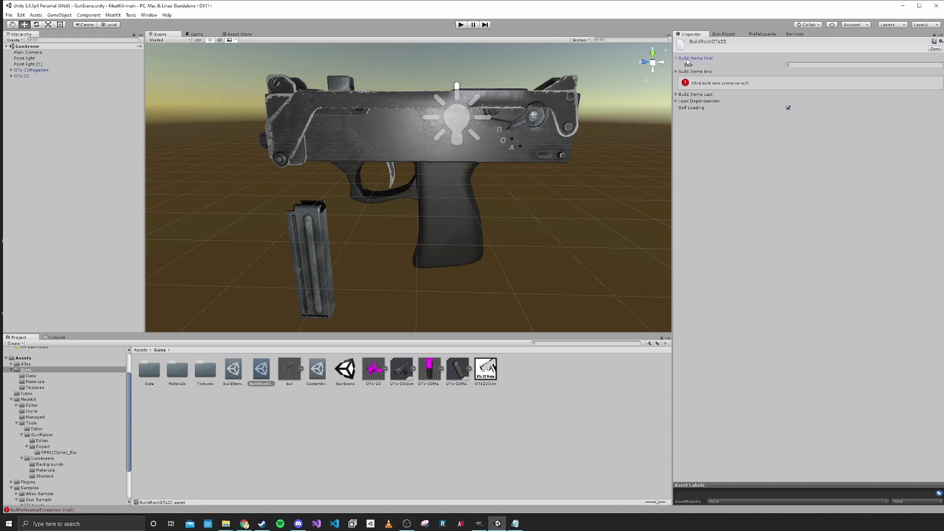
left_click(688, 60)
double_click(689, 65)
left_click(688, 88)
left_click(687, 89)
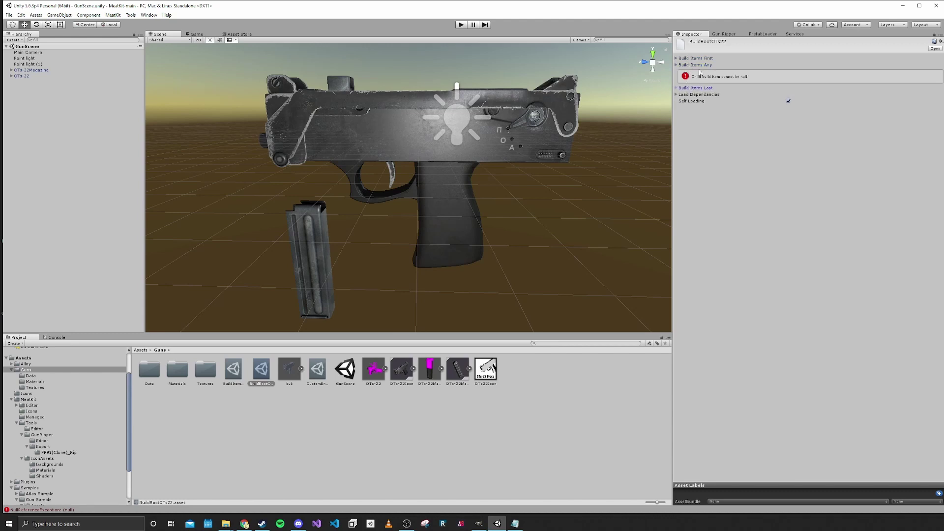
left_click(689, 66)
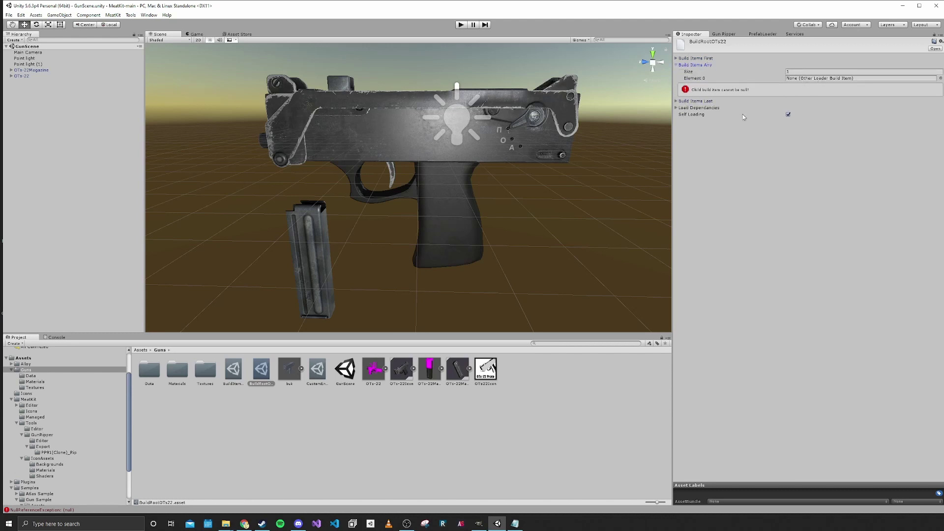
left_click_drag(233, 369, 827, 79)
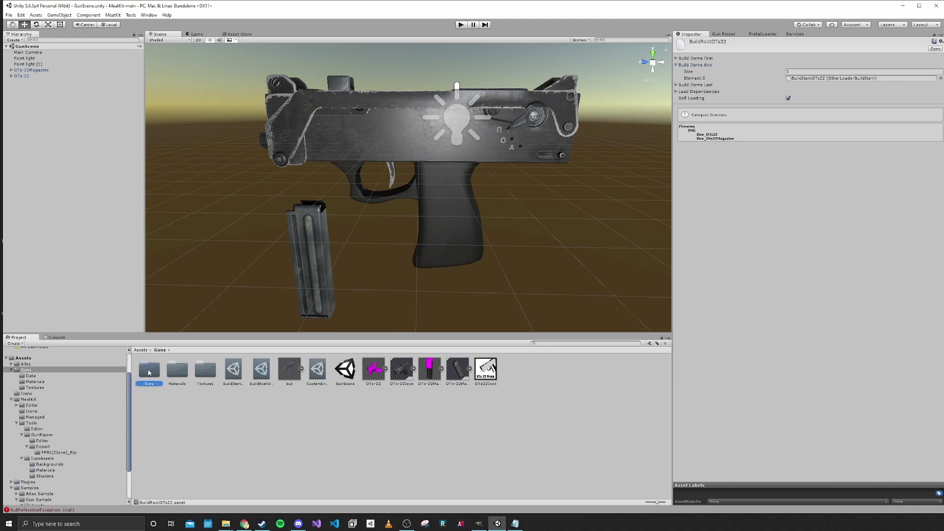
double_click(149, 370)
left_click(178, 372)
left_click(206, 370)
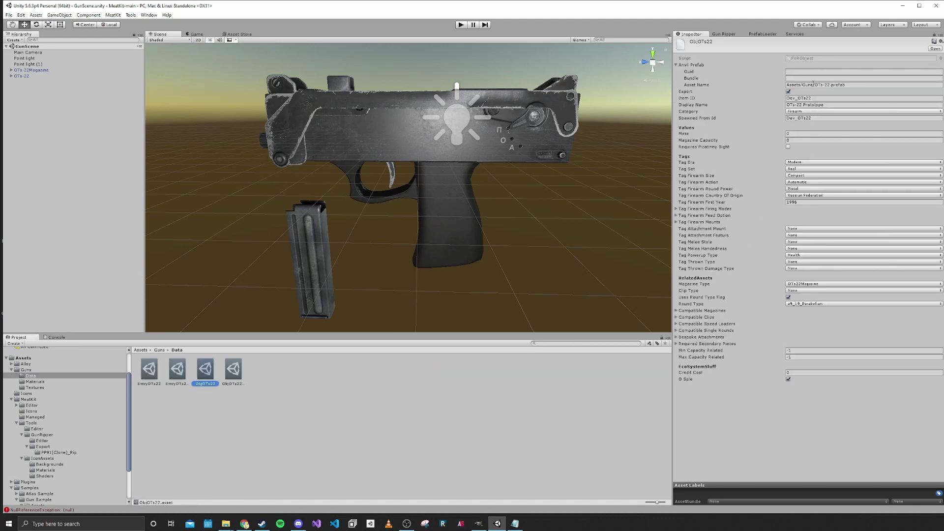
left_click(177, 370)
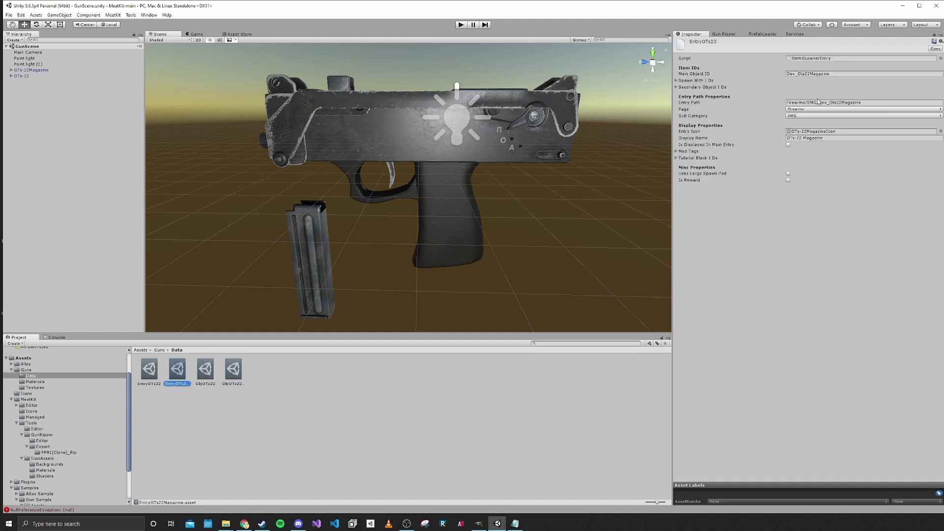
left_click(819, 102)
left_click(819, 102)
type("CustomCub/")
key("BackSpace")
key("BackSpace")
key("BackSpace")
key("BackSpace")
type("SubCat/")
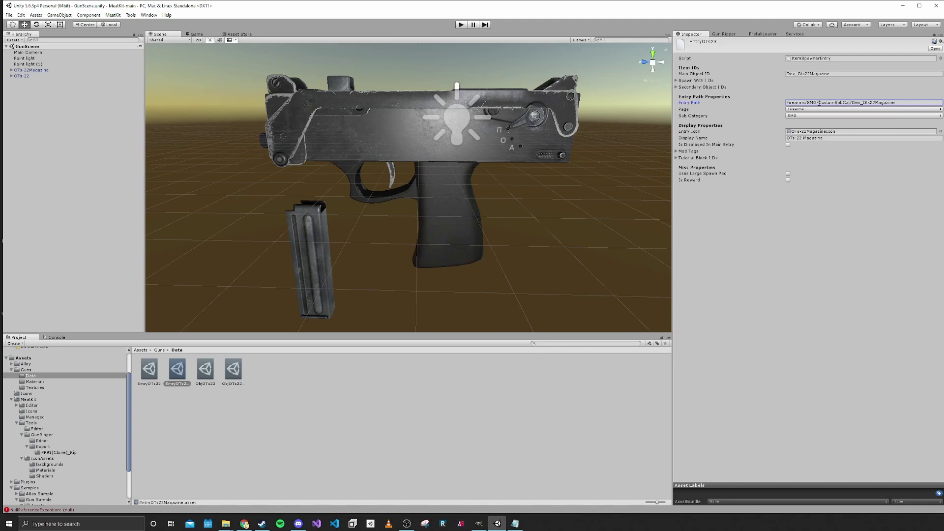
left_click(159, 350)
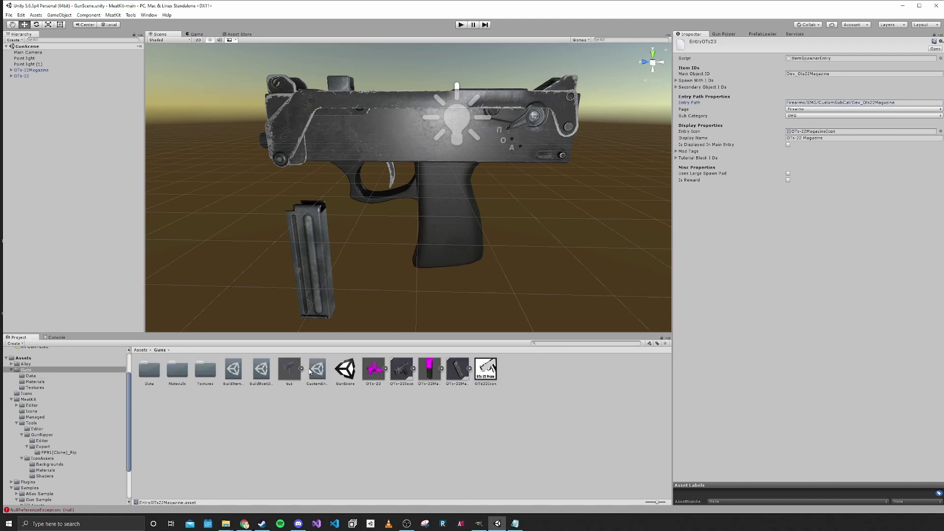
left_click(263, 372)
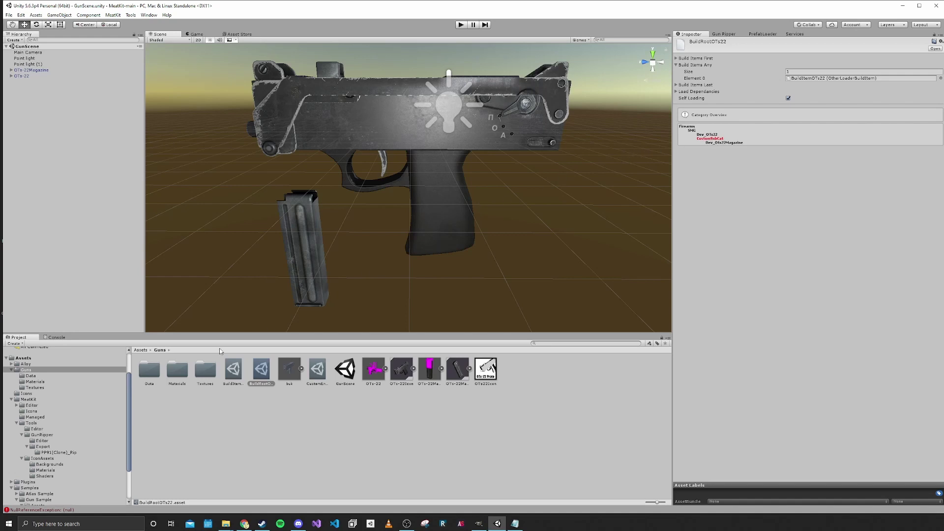
double_click(149, 369)
left_click(177, 370)
left_click(149, 372)
left_click(177, 370)
left_click(851, 102)
left_click_drag(851, 102, 819, 102)
key("BackSpace")
key("Return")
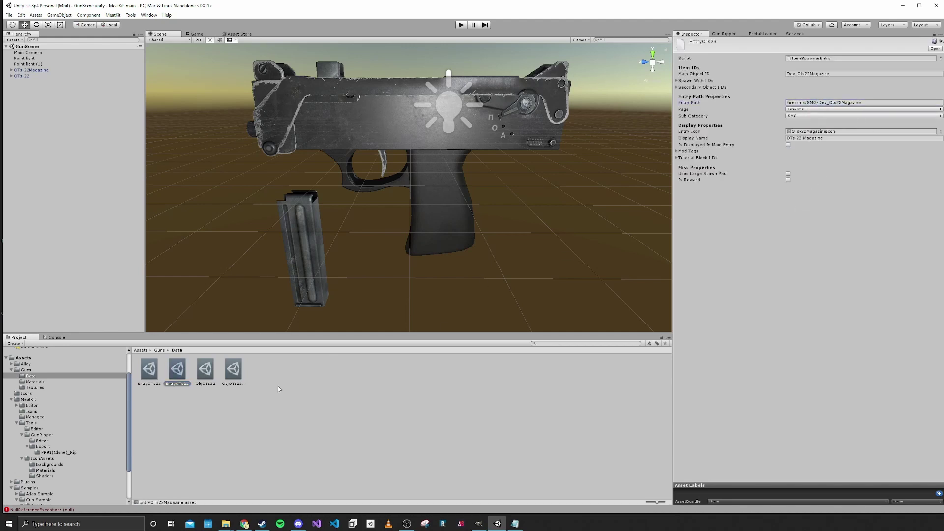
left_click(159, 350)
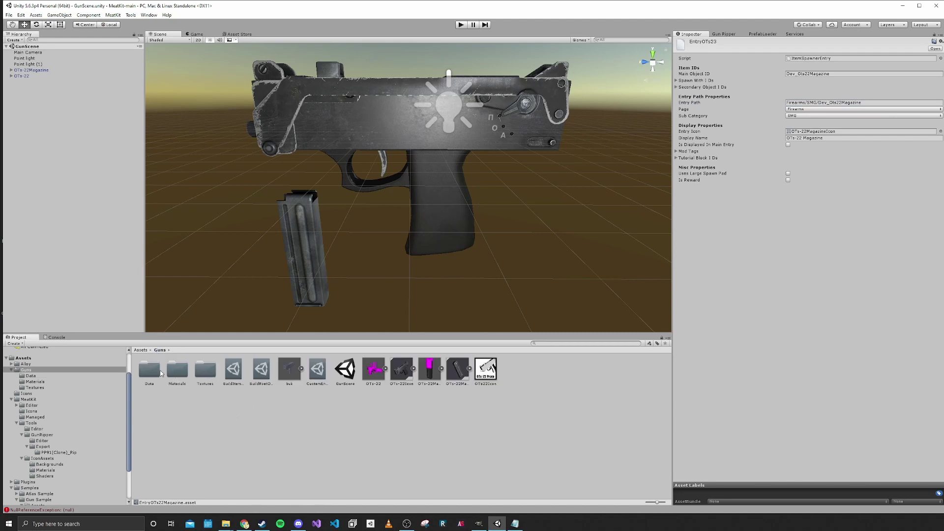
left_click(257, 375)
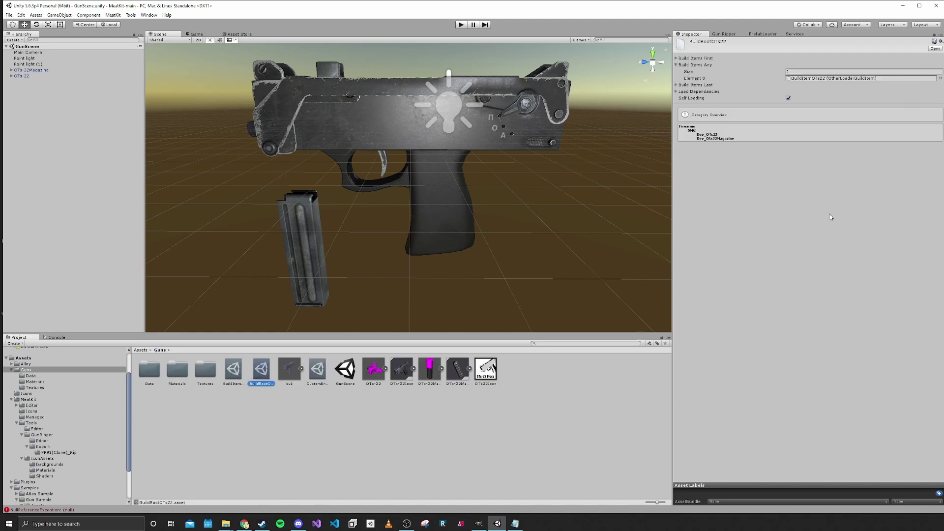
left_click(532, 421)
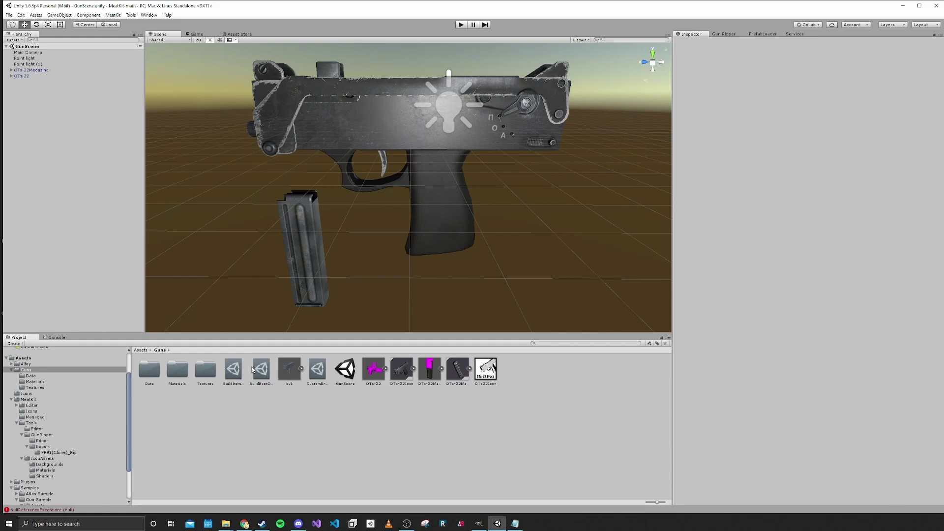
Create a MeatKit build profile asset in the Guns folder named ProfileOTs22
right_click(316, 441)
mouse_move(354, 307)
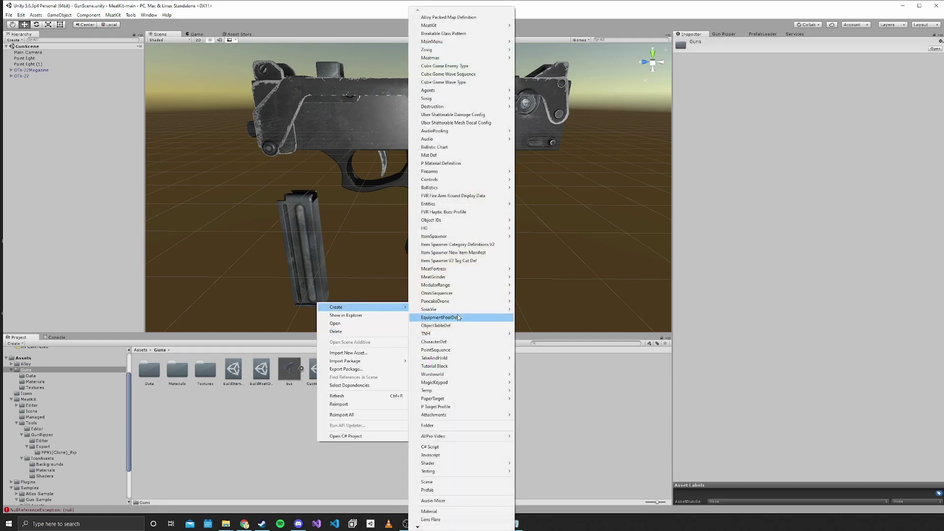
mouse_move(438, 27)
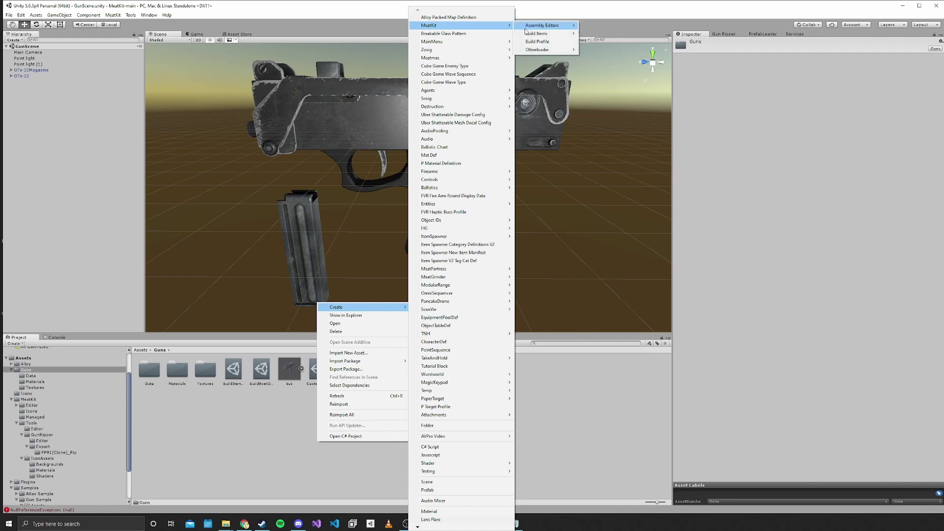
left_click(537, 42)
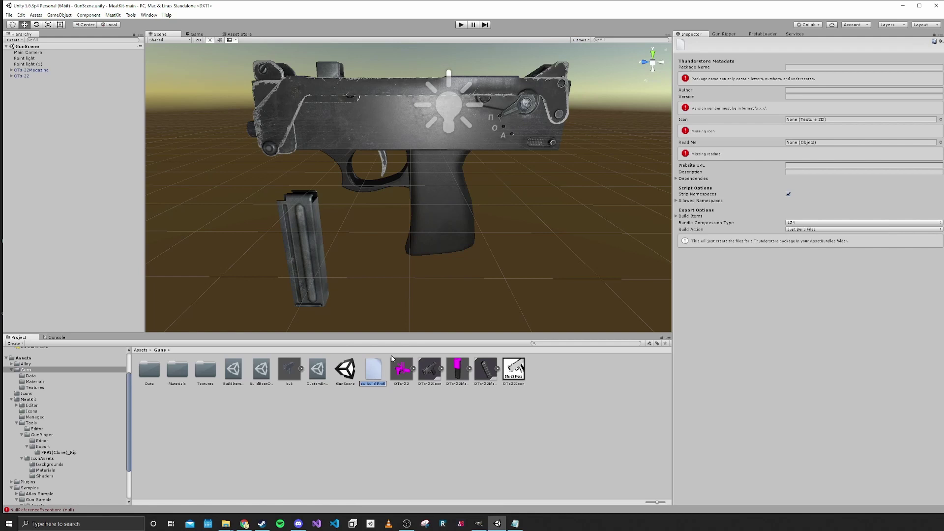
type("Brofile")
type("OTs22")
key("Return")
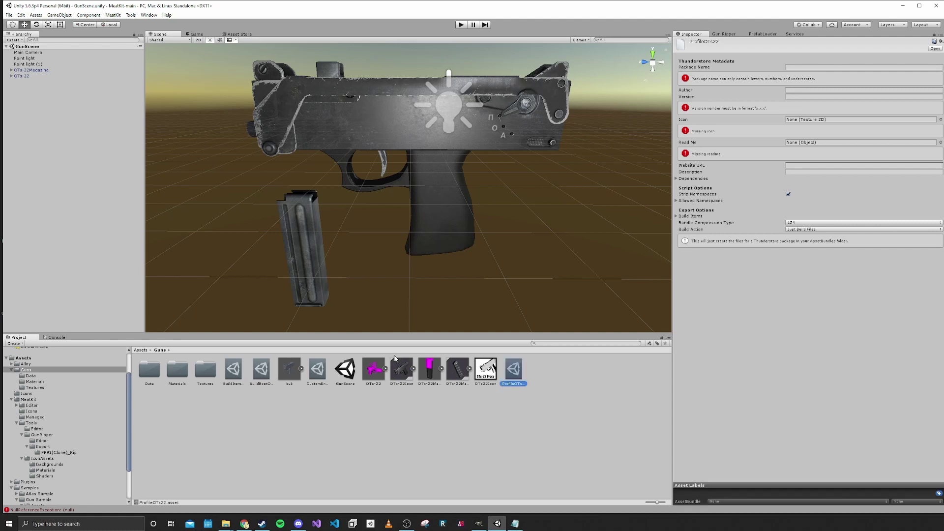
Set the profile's package name to OTs_22
left_click(800, 66)
type("OTs")
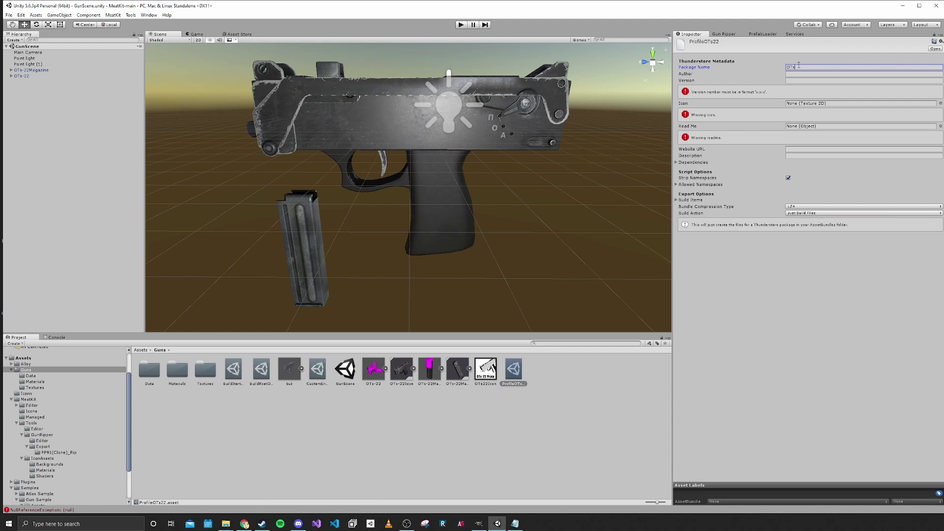
type("_22")
double_click(799, 70)
key("Right")
left_click(798, 67)
key("BackSpace")
type("-")
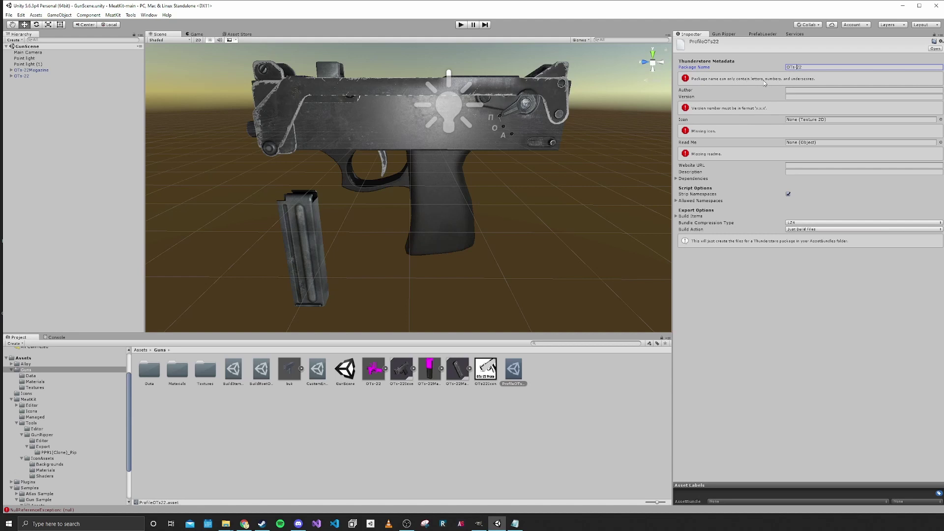
key("BackSpace")
type("_")
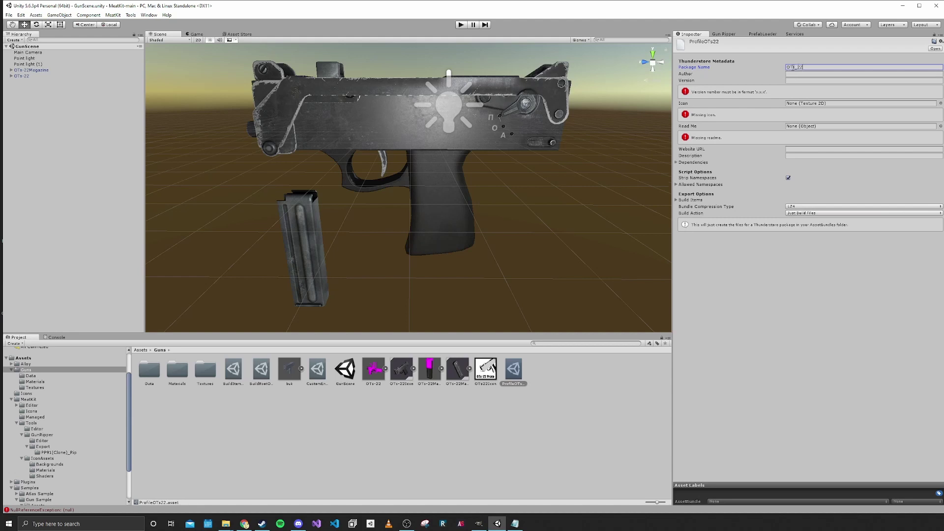
Enter the author's username and version 1.0.0
left_click(791, 74)
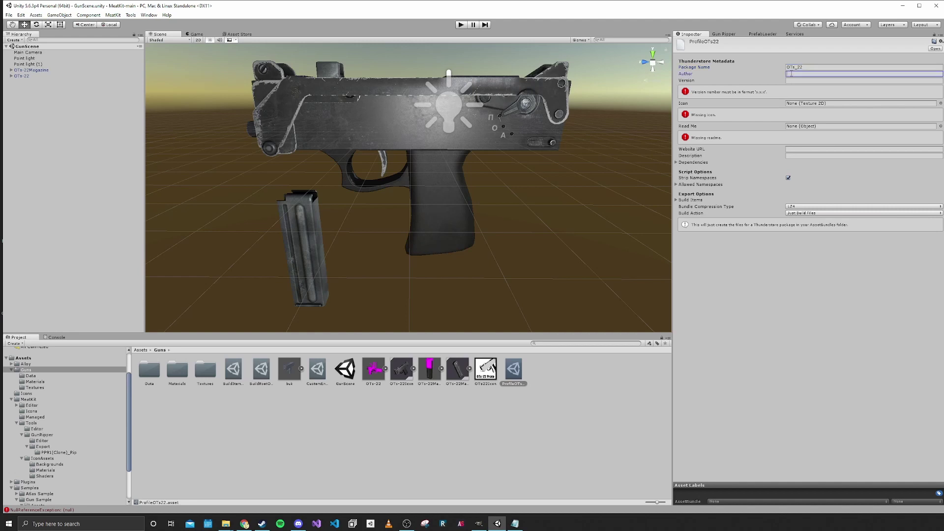
type("Devyndamonsy")
key("BackSpace")
key("BackSpace")
left_click(791, 82)
type("1.0.0")
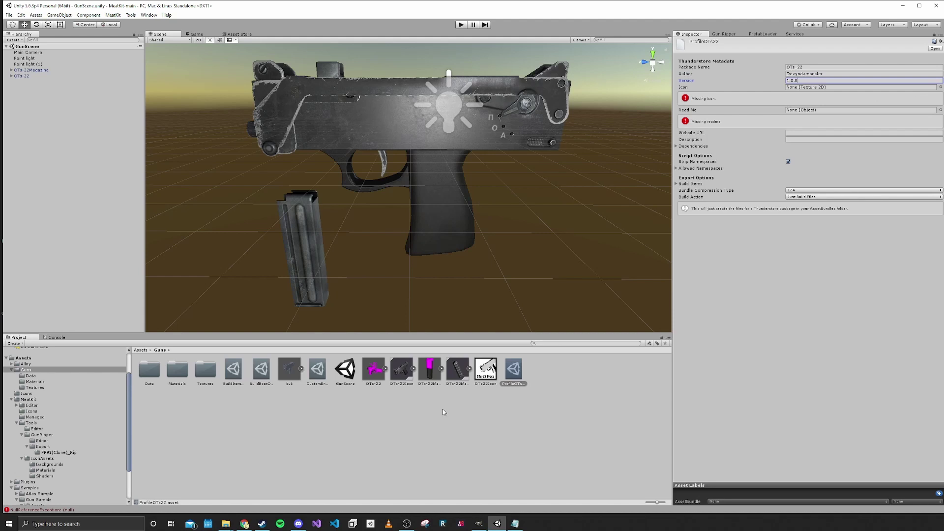
Set OTs22Icon's compression to None, enable Read/Write, and apply
left_click(565, 390)
left_click(492, 376)
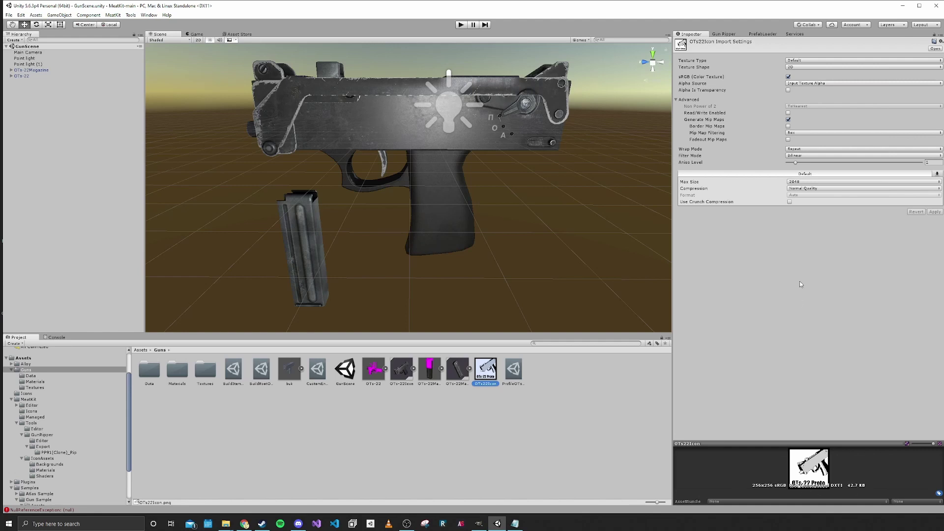
left_click(796, 190)
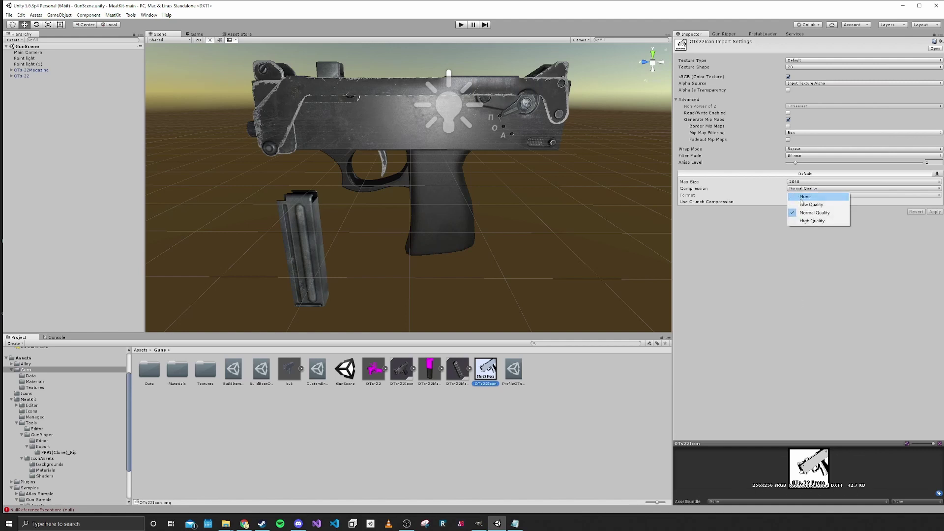
left_click(805, 196)
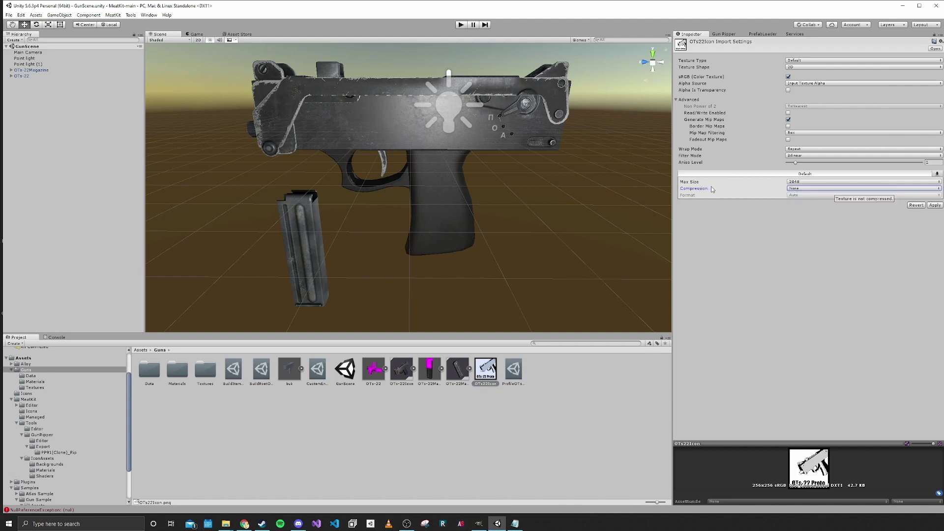
left_click(789, 113)
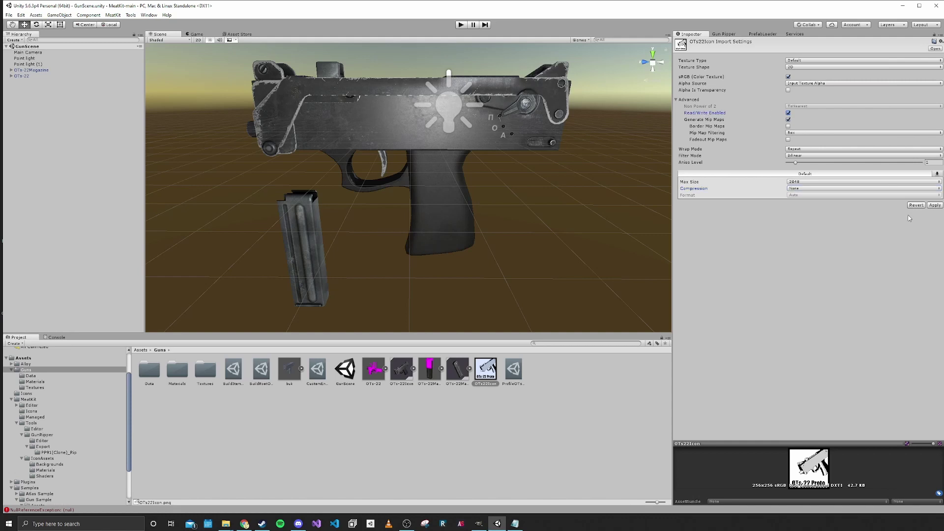
left_click(934, 206)
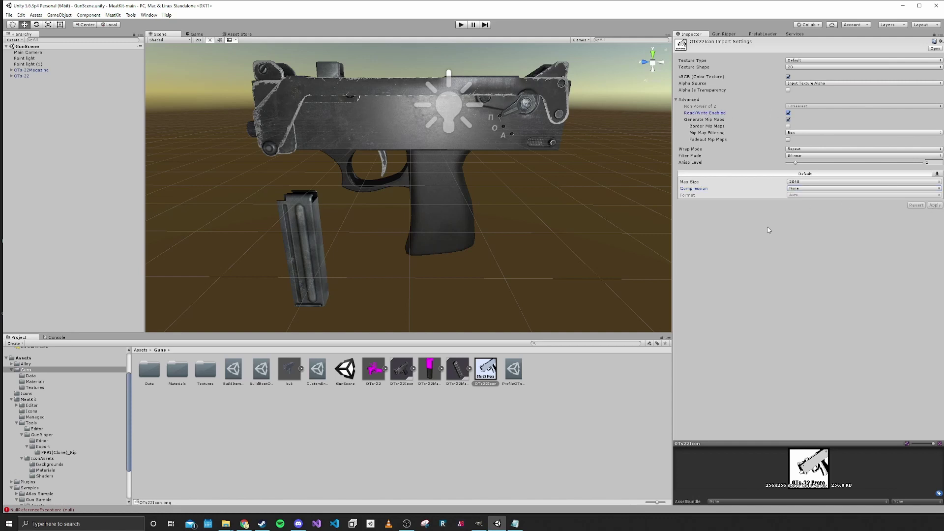
Assign OTs22Icon as ProfileOTs22's package icon
left_click(541, 452)
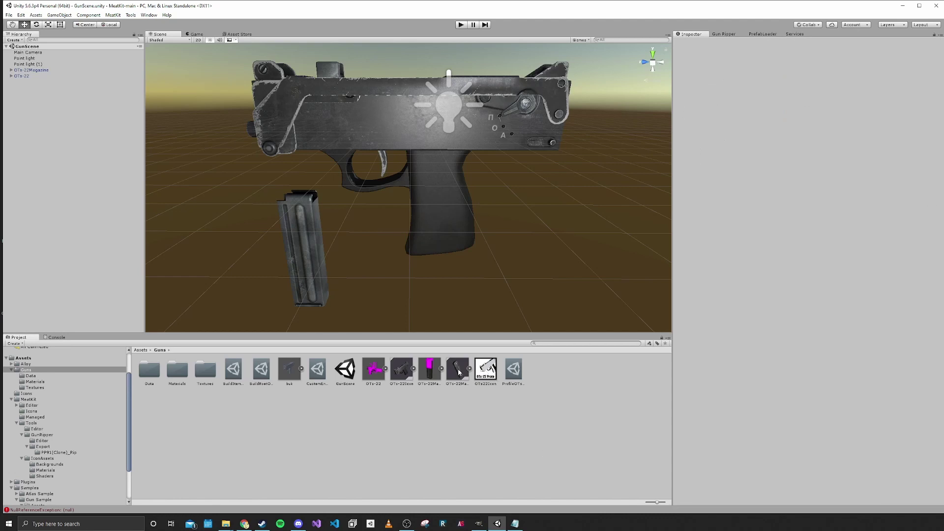
left_click(514, 368)
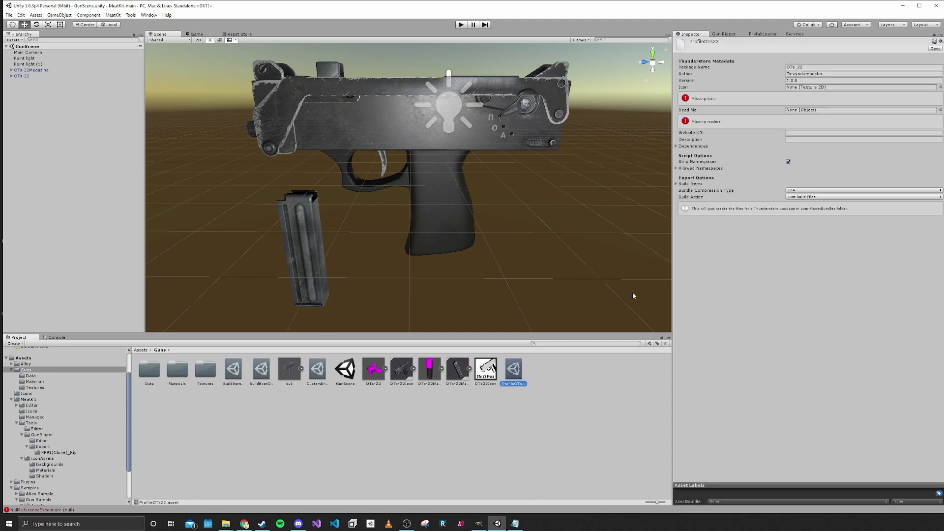
left_click_drag(485, 375, 790, 88)
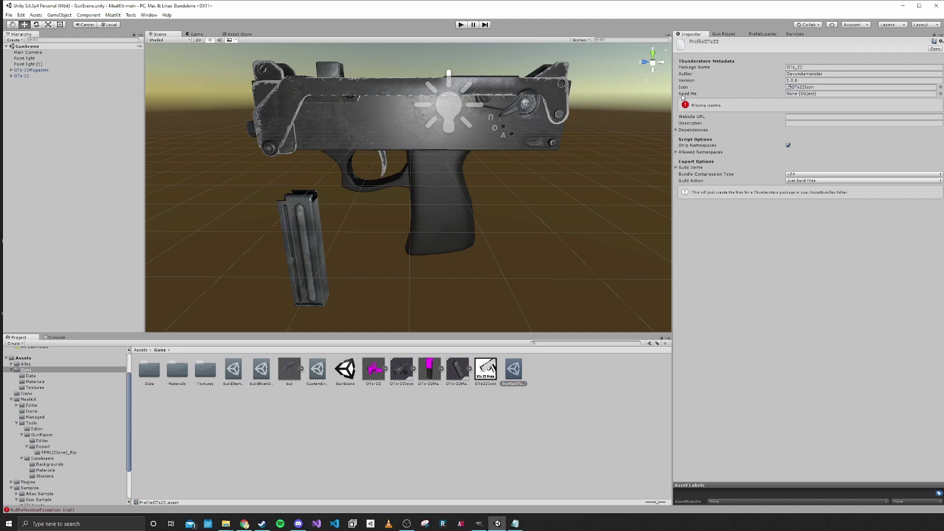
Duplicate the Gun Sample's README and move the copy into the Guns folder
left_click(141, 350)
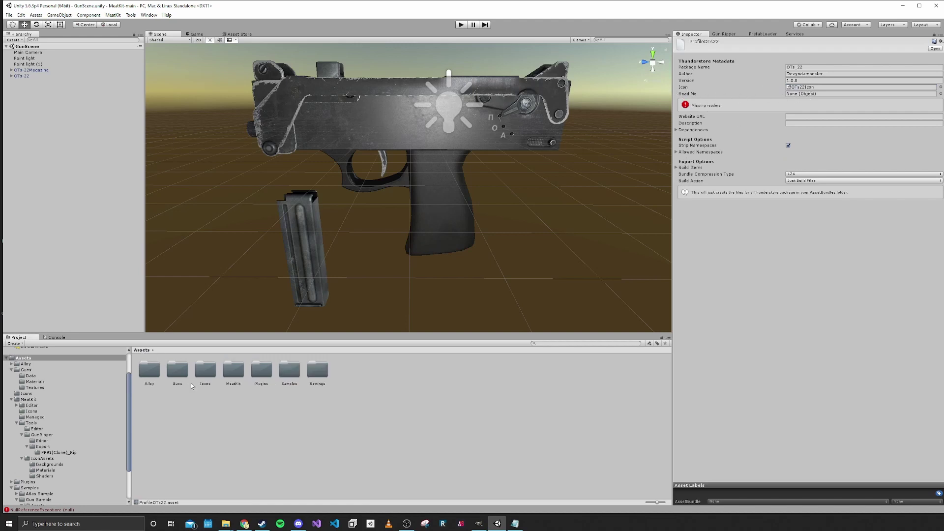
double_click(281, 371)
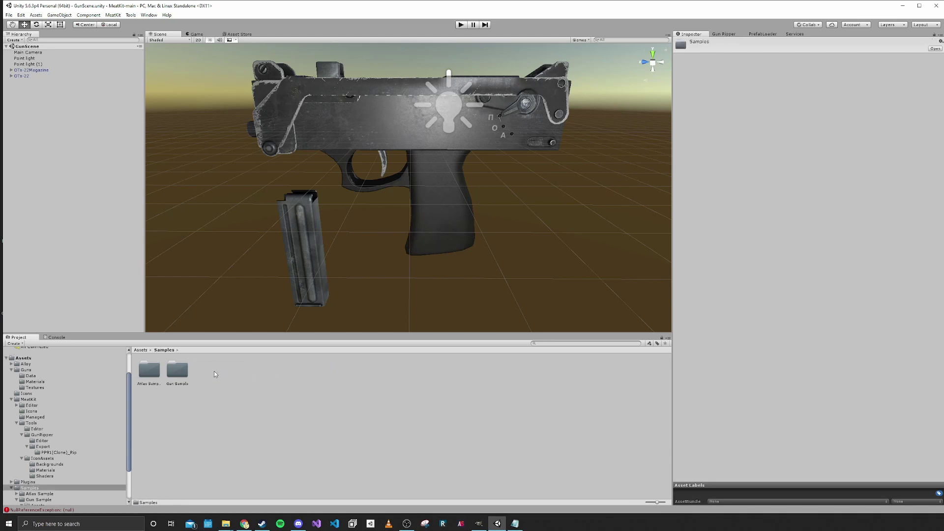
double_click(153, 373)
left_click(163, 351)
double_click(177, 370)
left_click(287, 370)
key("ctrl+d")
left_click_drag(320, 374, 34, 375)
left_click(36, 372)
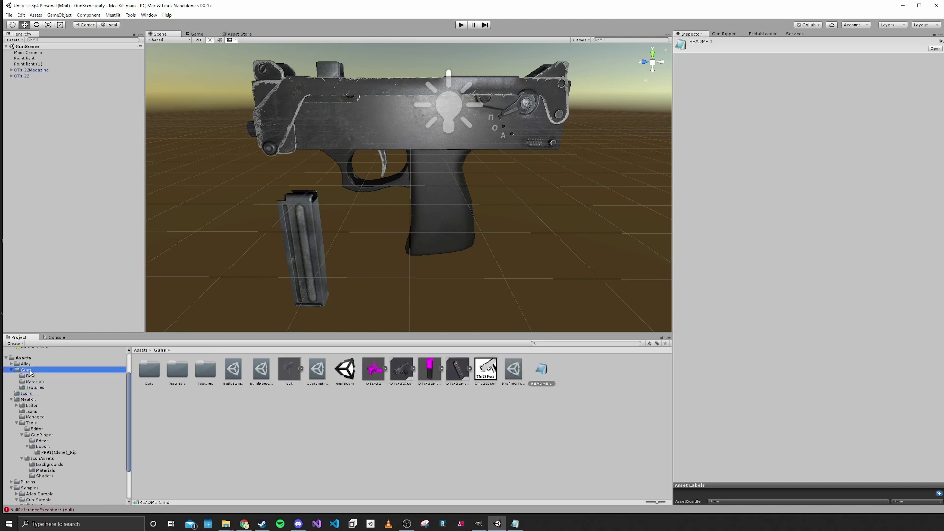
Rename the copy from 'README 1' to README and check its contents in Notepad
left_click(553, 384)
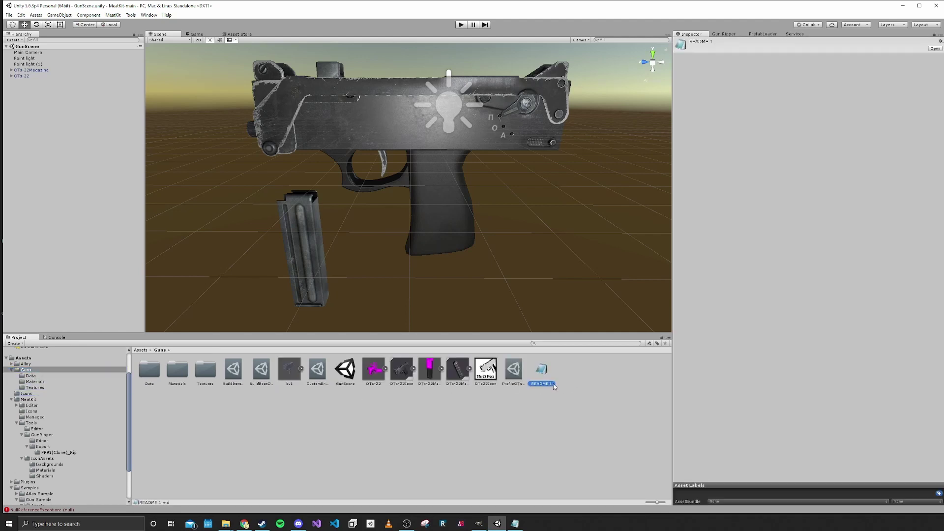
key("BackSpace")
key("BackSpace")
key("Return")
double_click(543, 373)
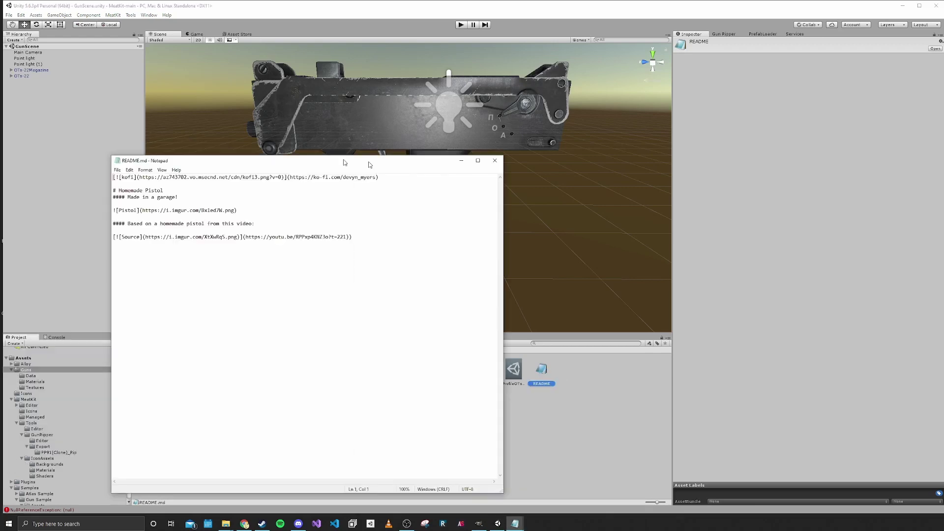
left_click_drag(381, 167, 544, 174)
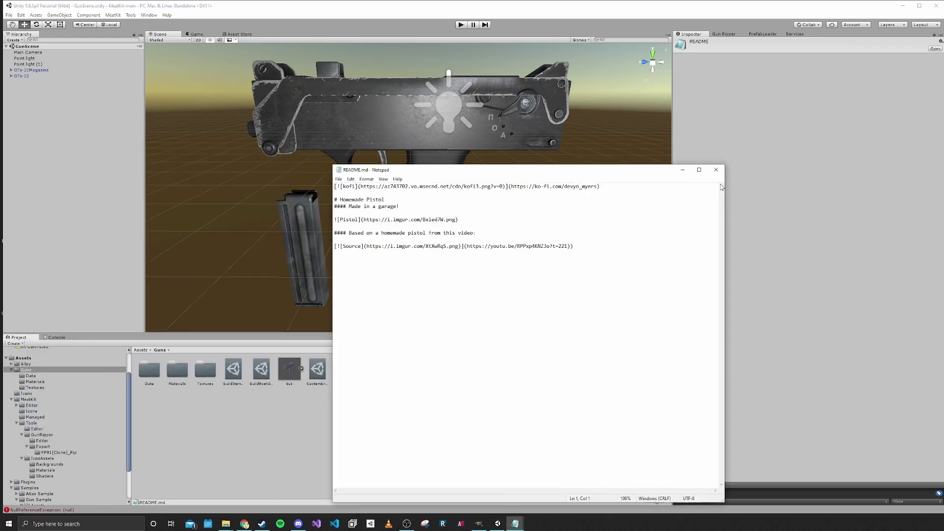
left_click(716, 169)
Assign README as ProfileOTs22's Read Me
left_click(569, 371)
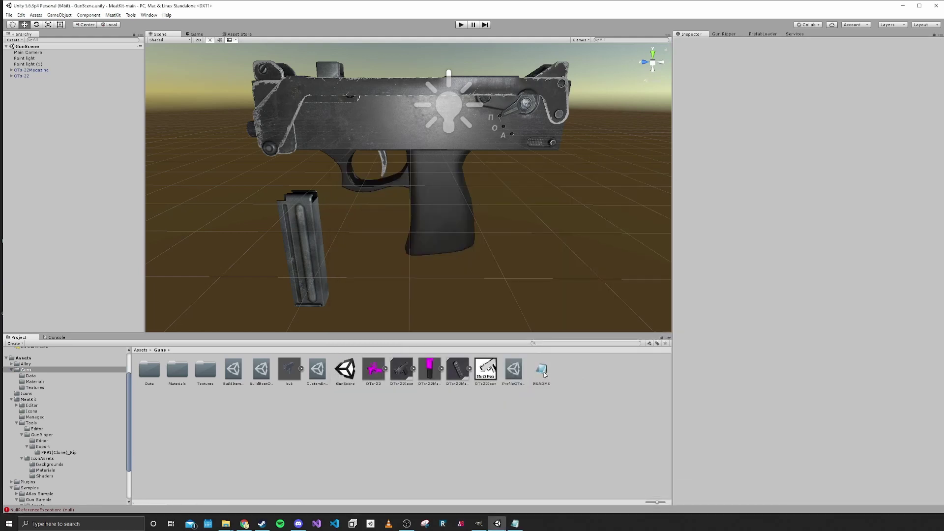
left_click(543, 372)
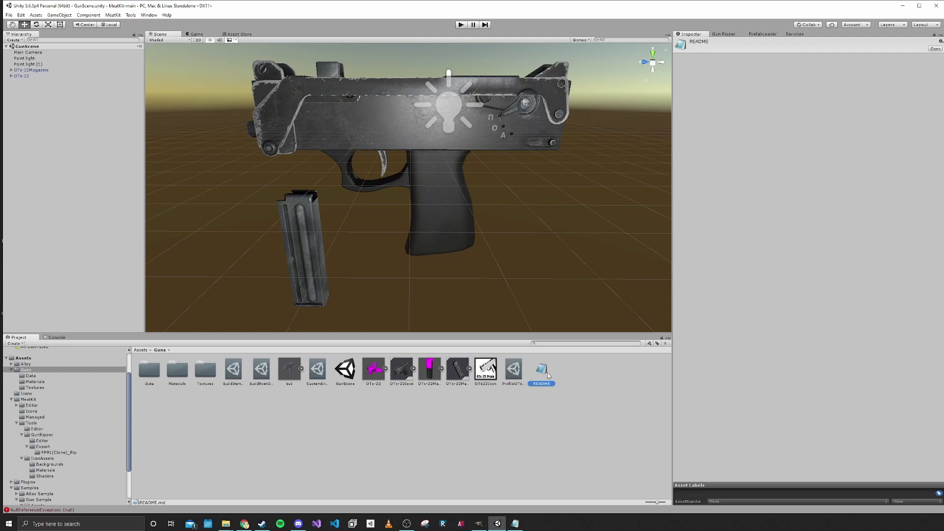
left_click(513, 370)
left_click_drag(729, 190, 798, 94)
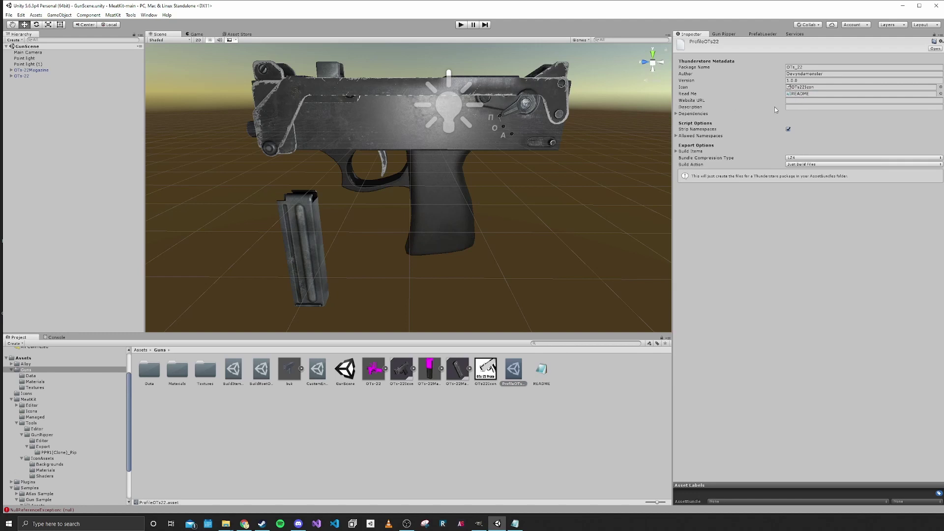
Edit the package description and review the Dependencies and Allowed Namespaces lists
left_click(797, 107)
left_click(676, 115)
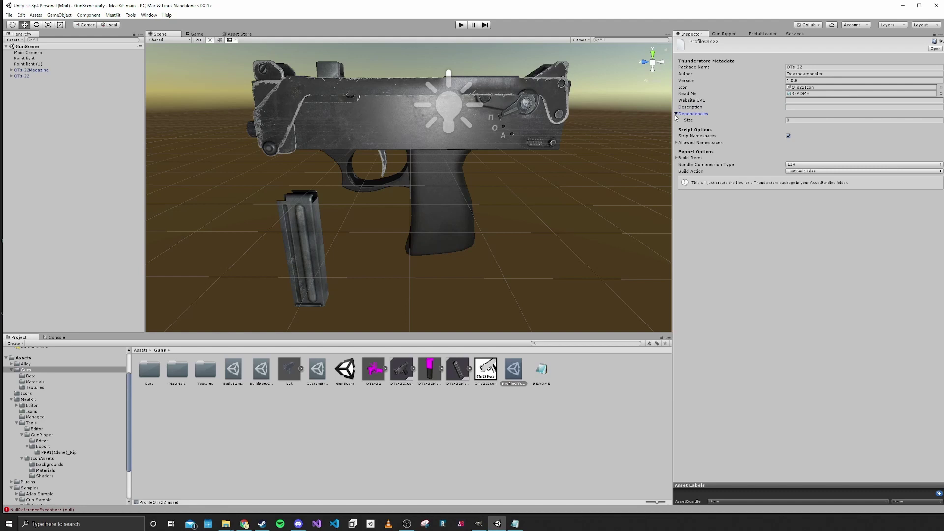
left_click(677, 115)
left_click(696, 114)
left_click(676, 143)
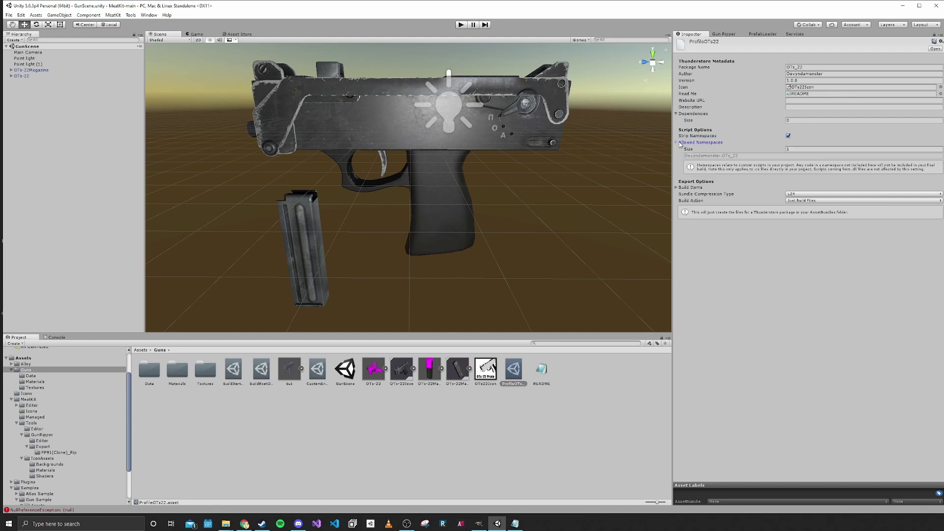
left_click(676, 142)
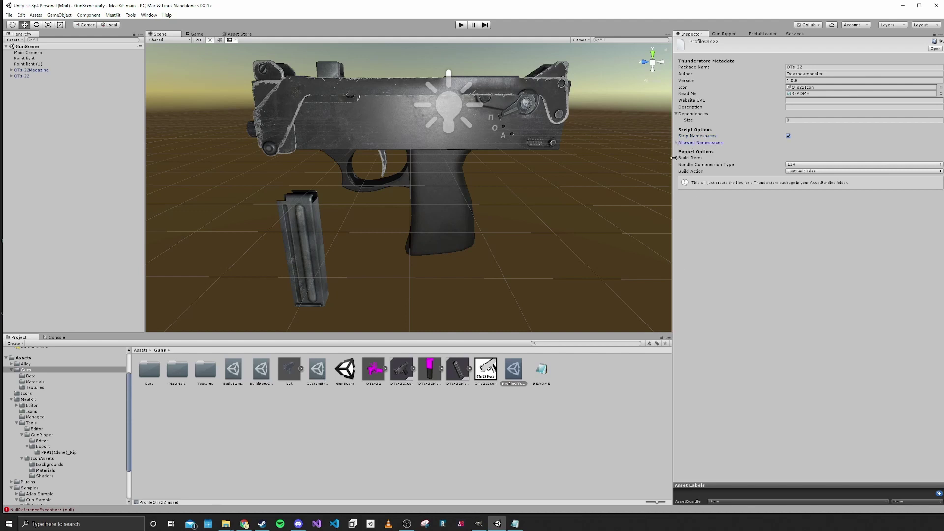
Set Build Items to one entry holding BuildRootOTs22
left_click(679, 158)
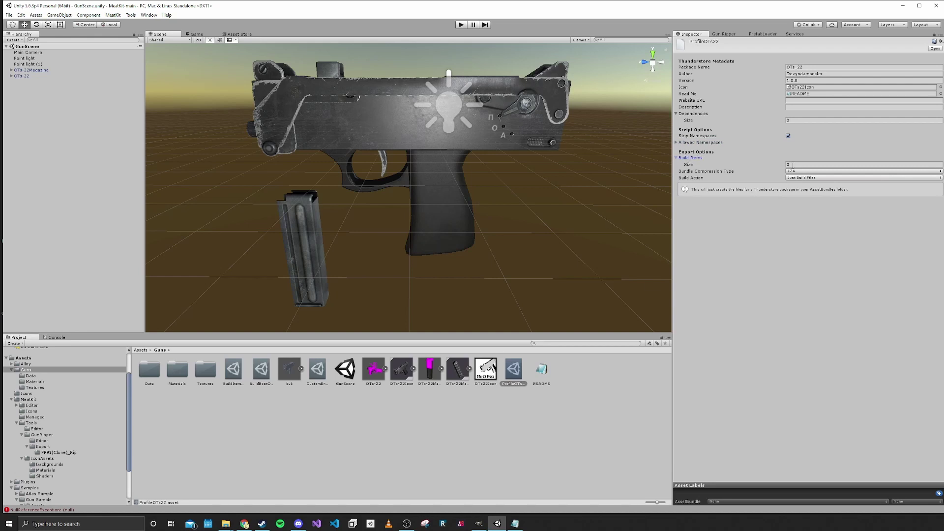
left_click(789, 165)
type("1")
key("Return")
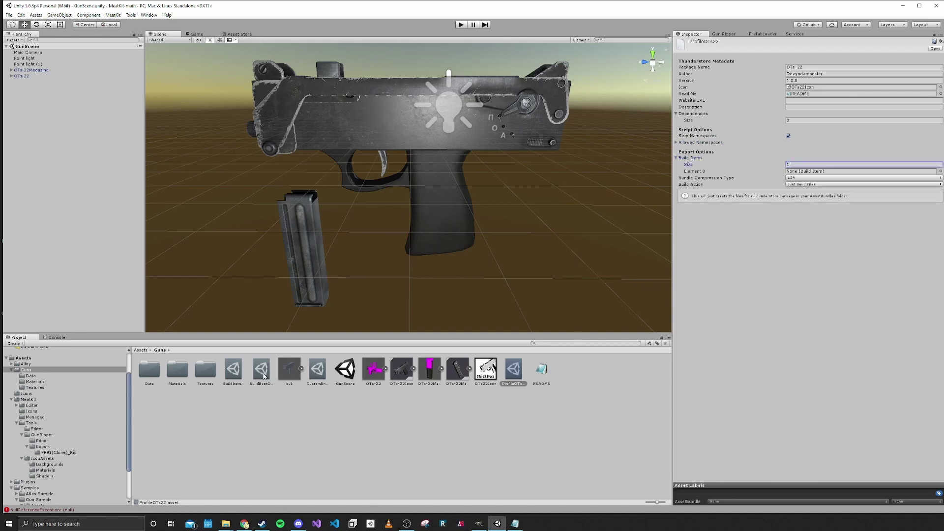
left_click_drag(264, 376, 821, 172)
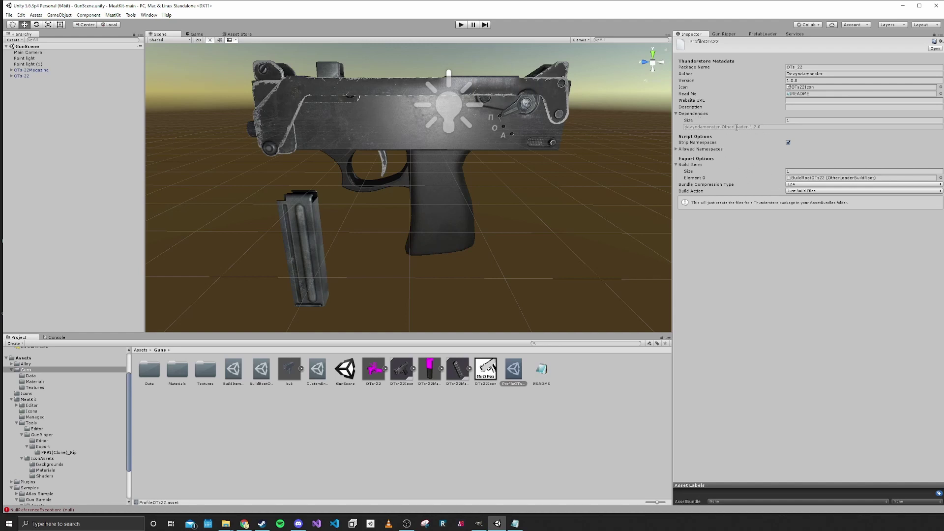
Keep Dependencies at a single entry, OtherLoader-1.2.0
left_click(796, 121)
type("2")
left_click(737, 133)
left_click(801, 119)
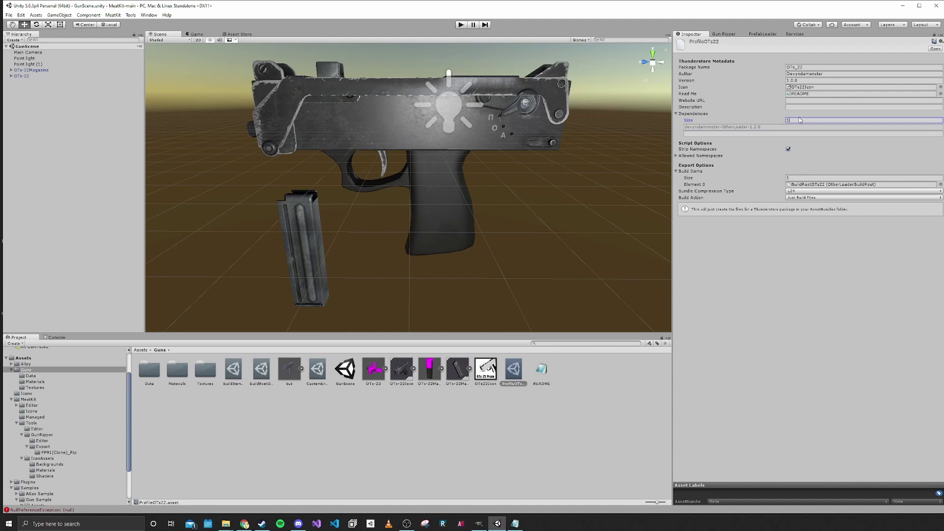
type("1")
key("Return")
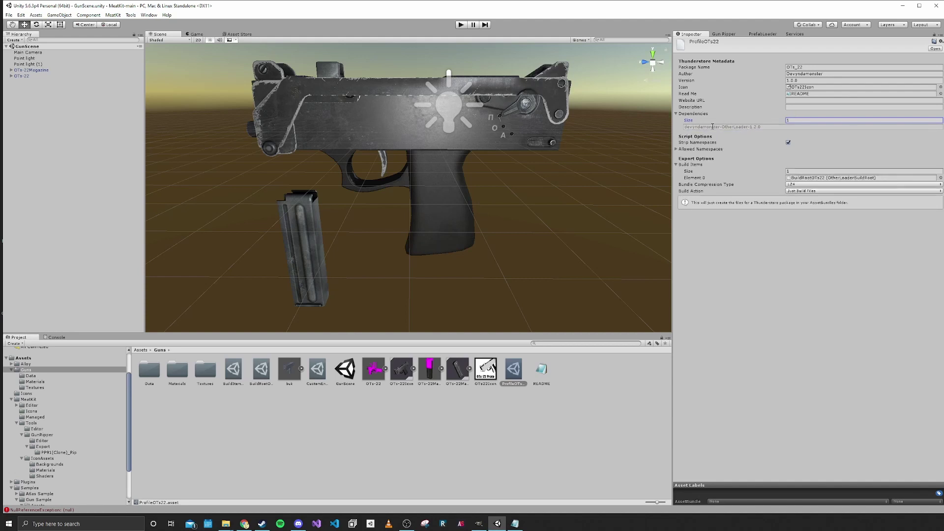
left_click(677, 114)
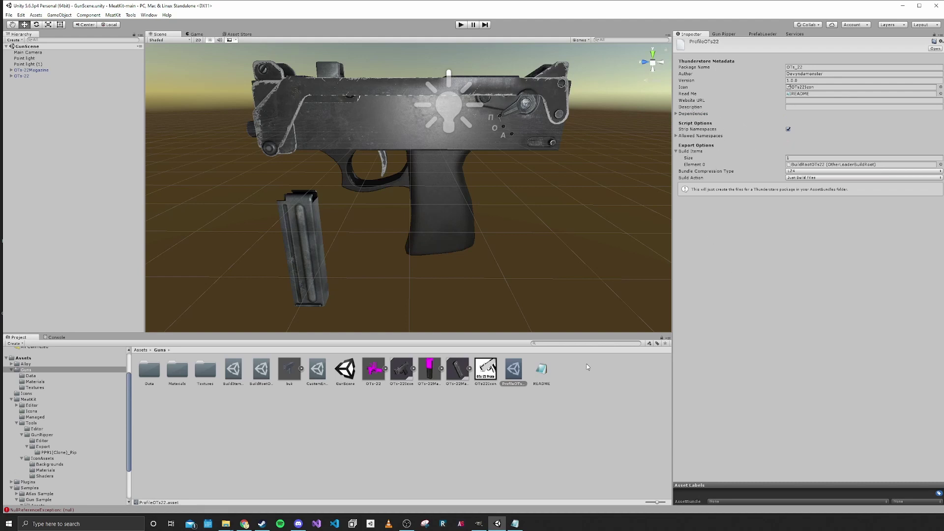
Open the MeatKit Build window and dock it beside the Inspector
left_click(587, 385)
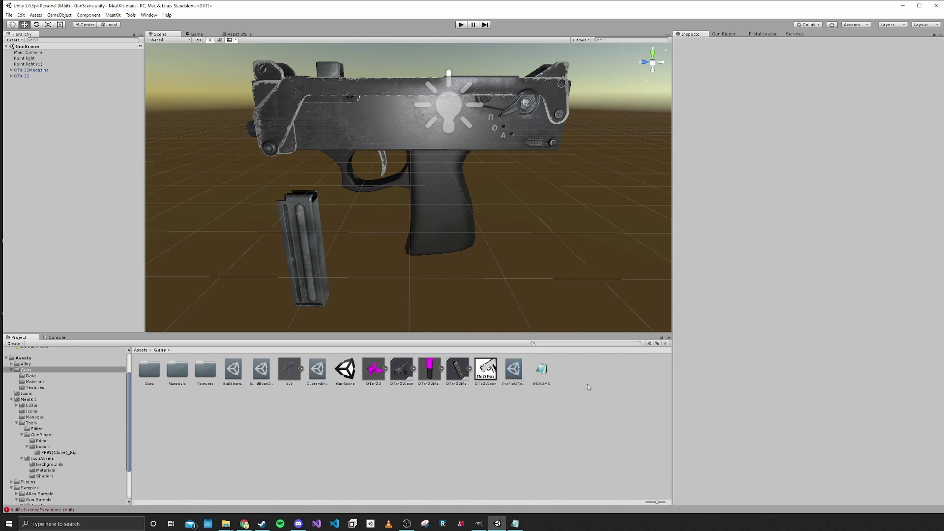
left_click(113, 14)
left_click(123, 43)
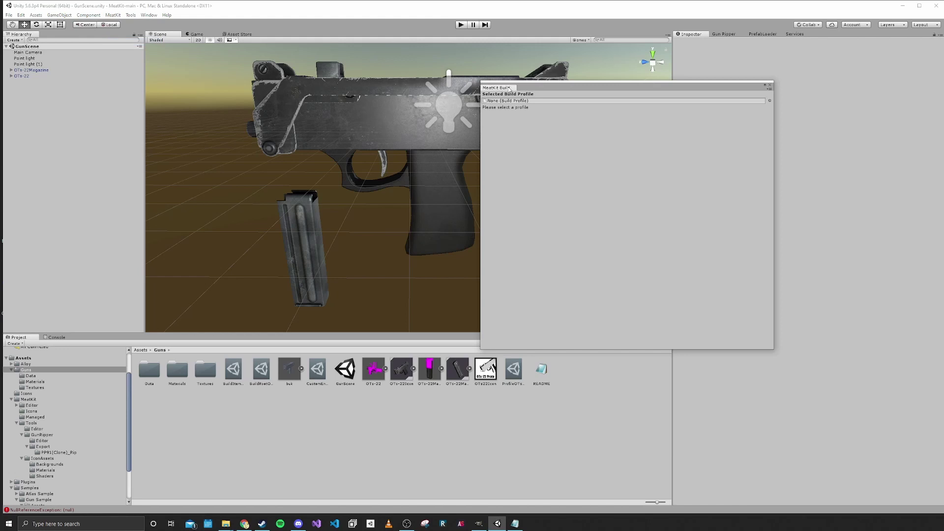
left_click_drag(509, 88, 727, 34)
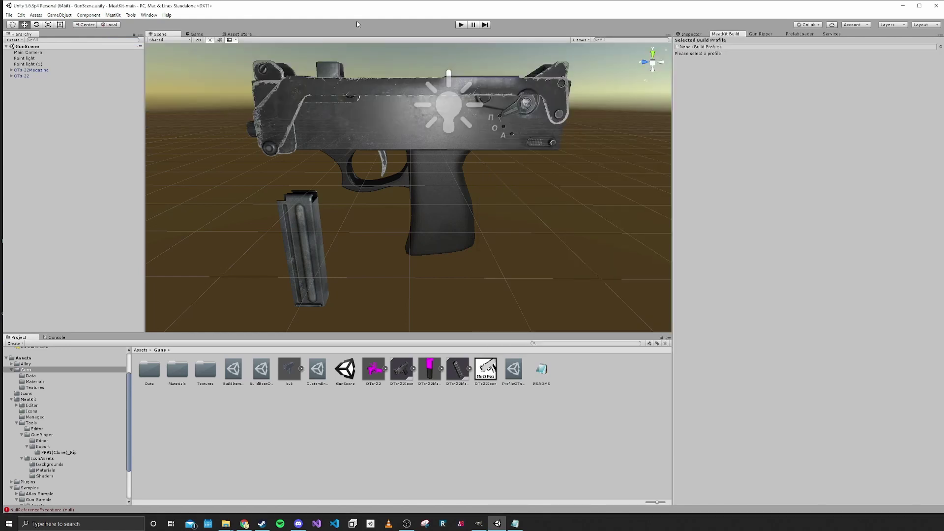
left_click(113, 15)
left_click(723, 49)
Build ProfileOTs22 with Build Action Copy To Profile, then choose the r2mm profile folder
left_click(941, 47)
double_click(272, 202)
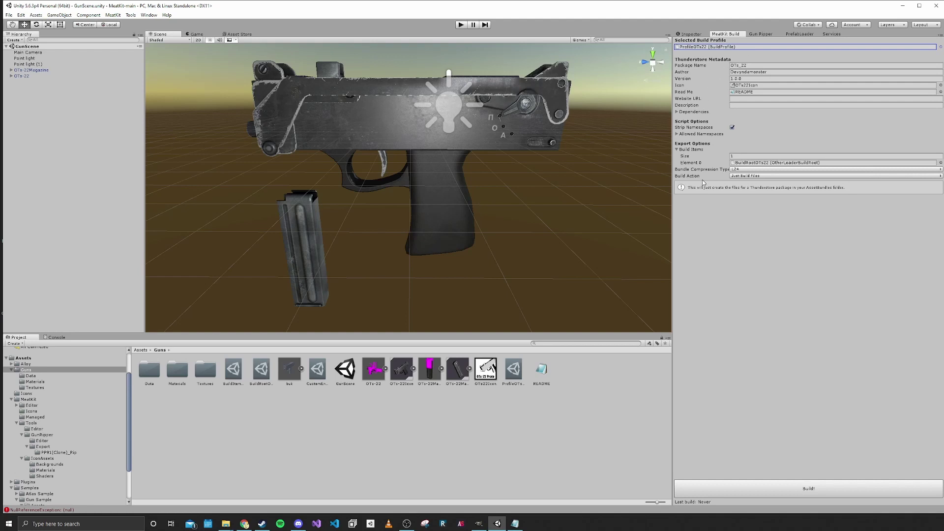
left_click(748, 177)
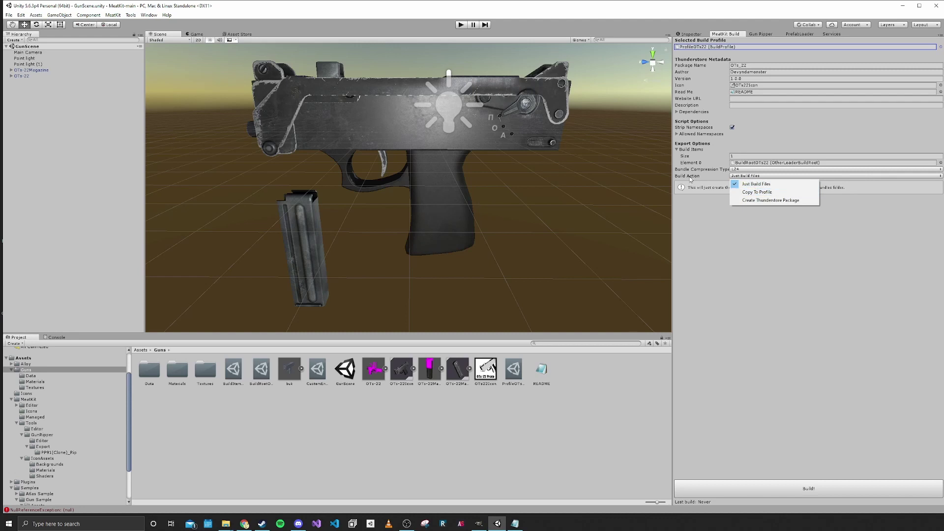
left_click(761, 194)
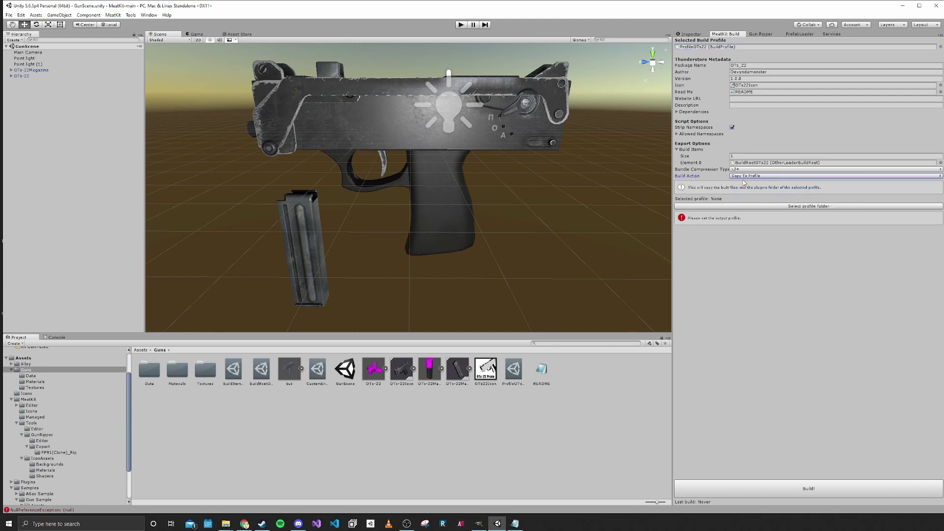
left_click(768, 205)
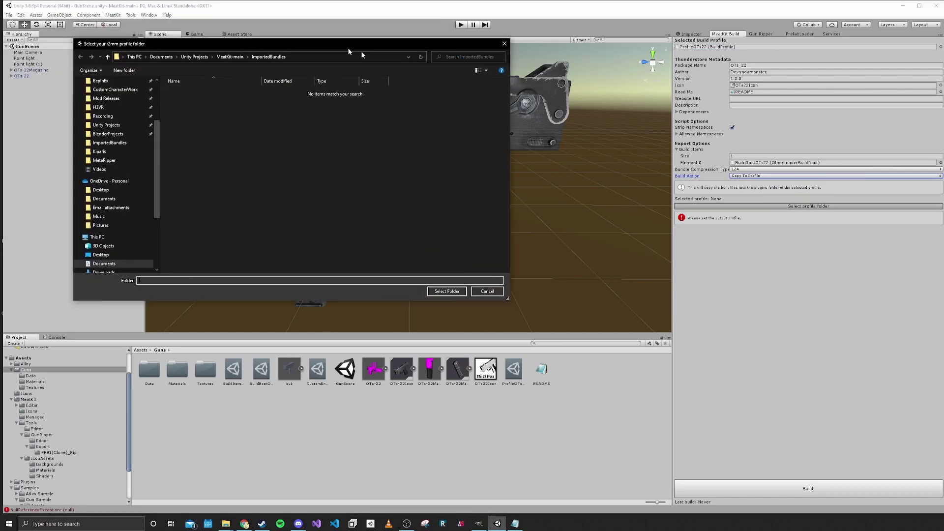
Choose profiles > Otherloader Test as the build output folder and build ProfileOTs22 into it
left_click(295, 146)
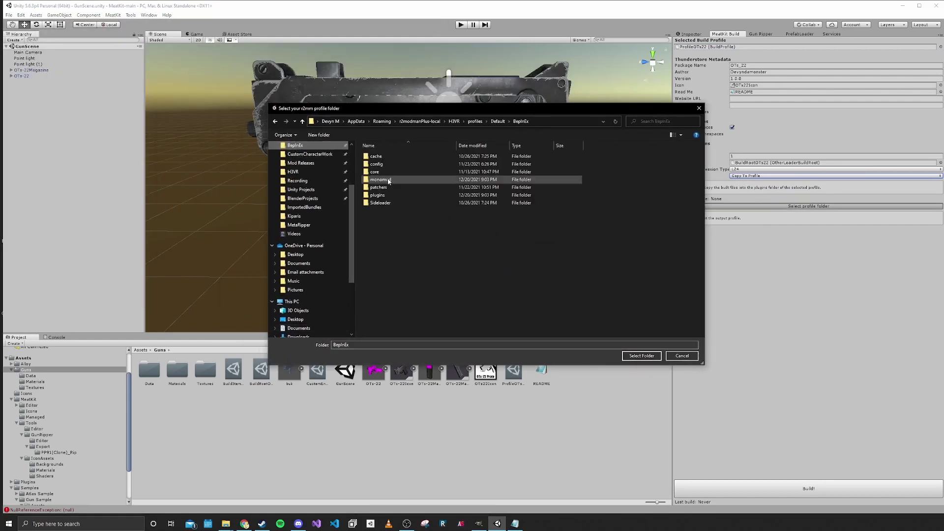
left_click(476, 122)
double_click(377, 188)
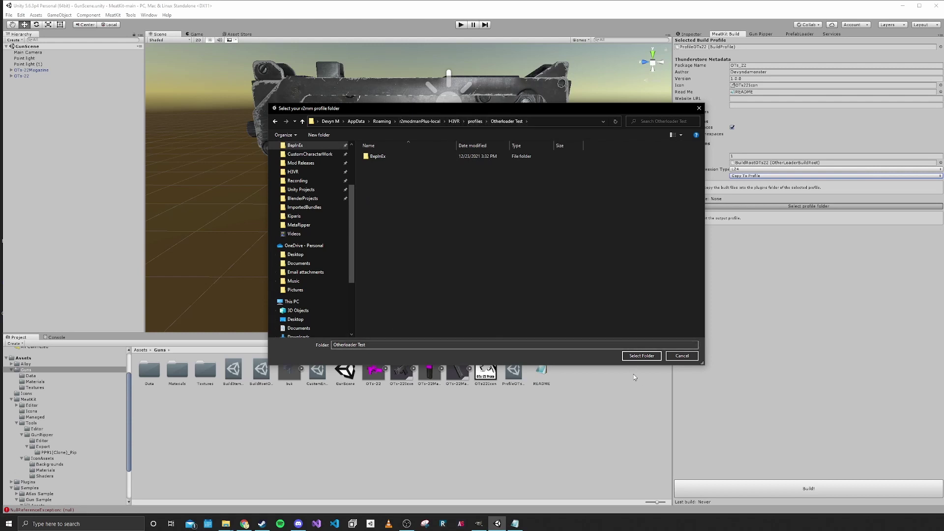
left_click(636, 357)
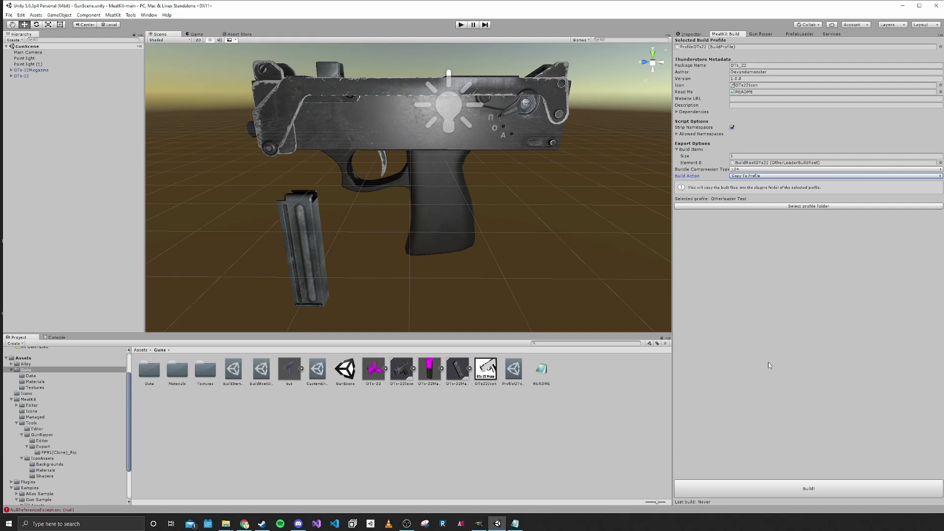
left_click(797, 493)
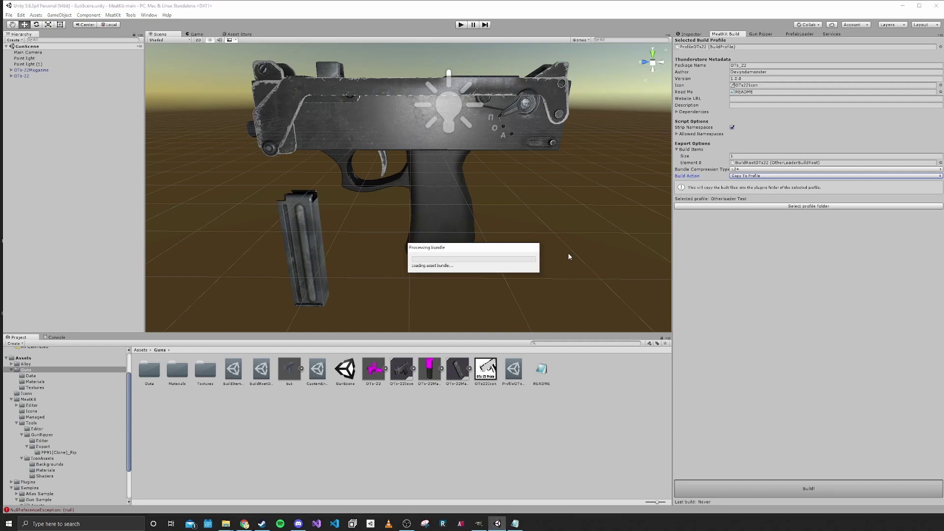
left_click_drag(568, 253, 436, 283, "alt")
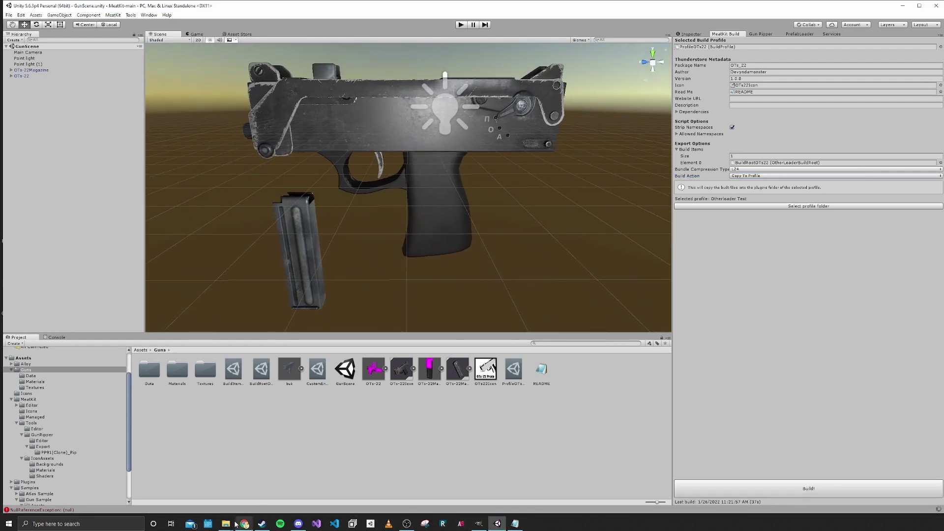
In File Explorer, browse to profiles > Otherloader Test > BepInEx > plugins > OTs_22
mouse_move(230, 521)
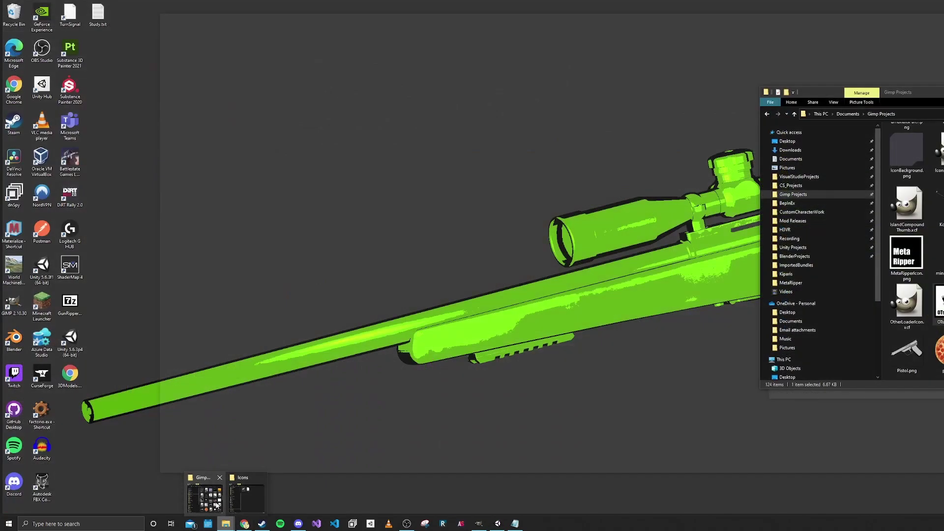
left_click(232, 506)
left_click_drag(901, 103, 447, 98)
scroll(374, 237, "up", 2)
left_click(344, 166)
left_click(397, 118)
left_click(462, 174)
double_click(462, 174)
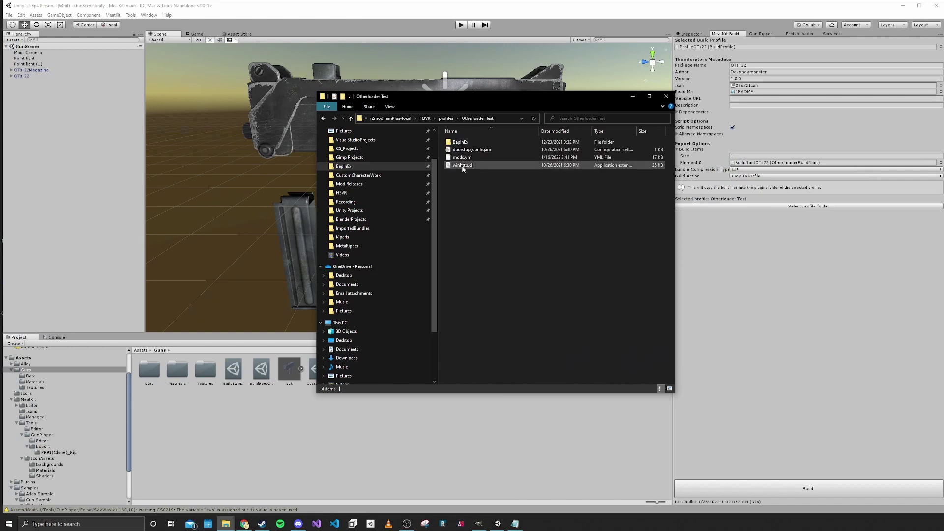
double_click(460, 142)
double_click(461, 182)
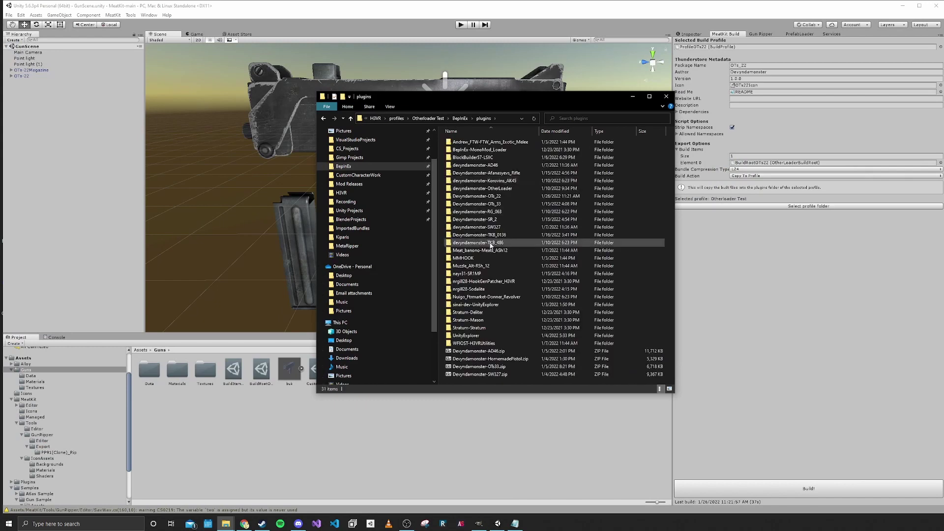
double_click(486, 197)
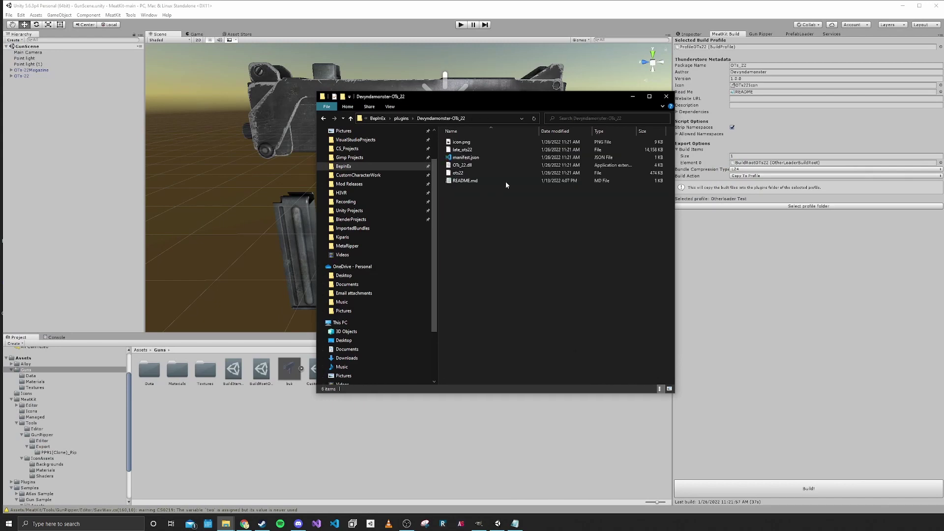
View the mod's icon.png, then close the photo viewer and File Explorer
double_click(460, 143)
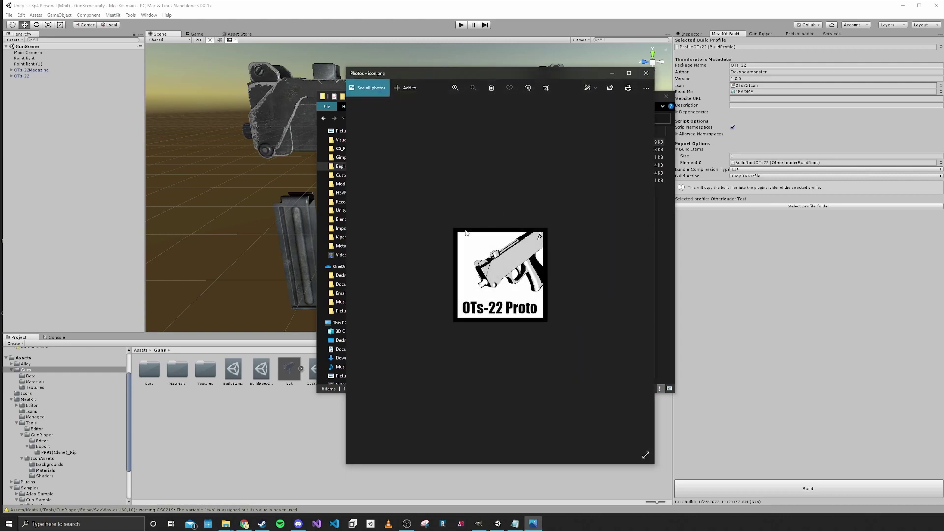
left_click(646, 73)
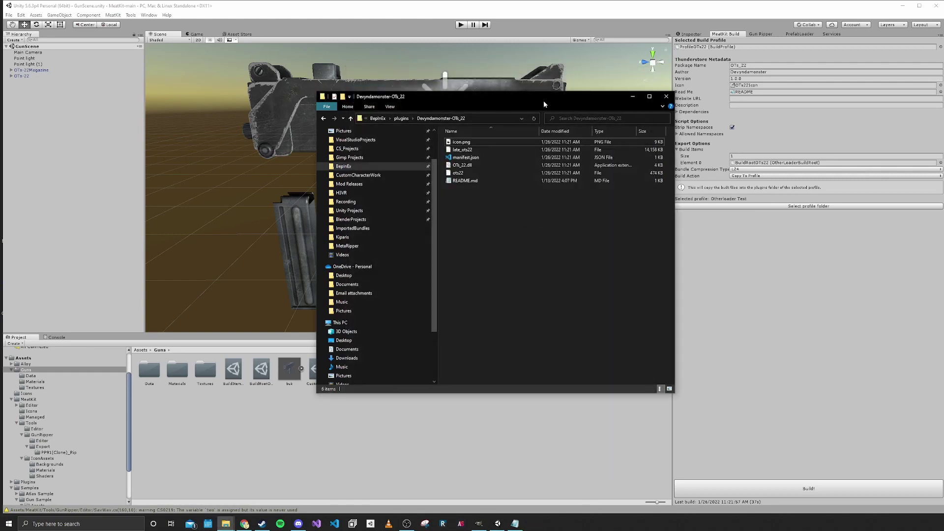
left_click_drag(567, 106, 577, 107)
left_click(676, 98)
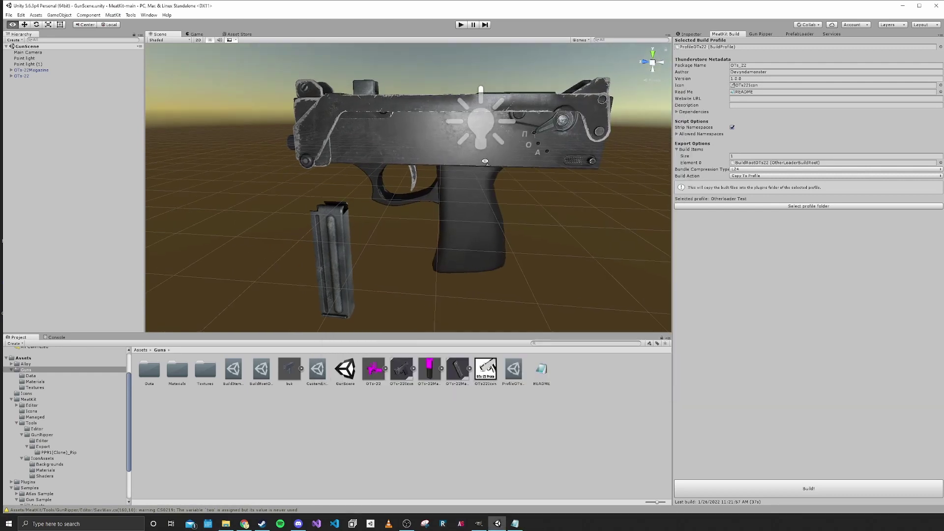
left_click_drag(490, 165, 512, 175, "alt")
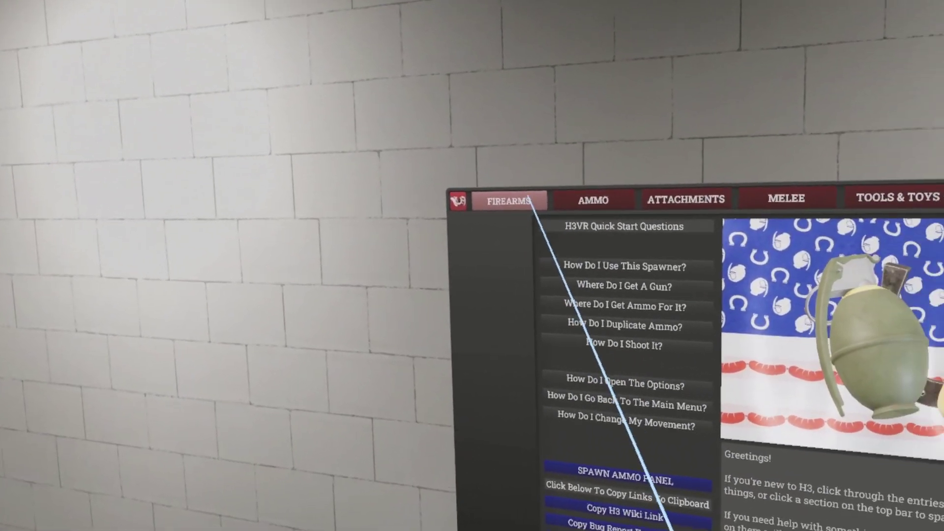
Go to the spawner's Firearms > SMG category, page to the end, and select the OTs-22 Prototype
left_click(529, 202)
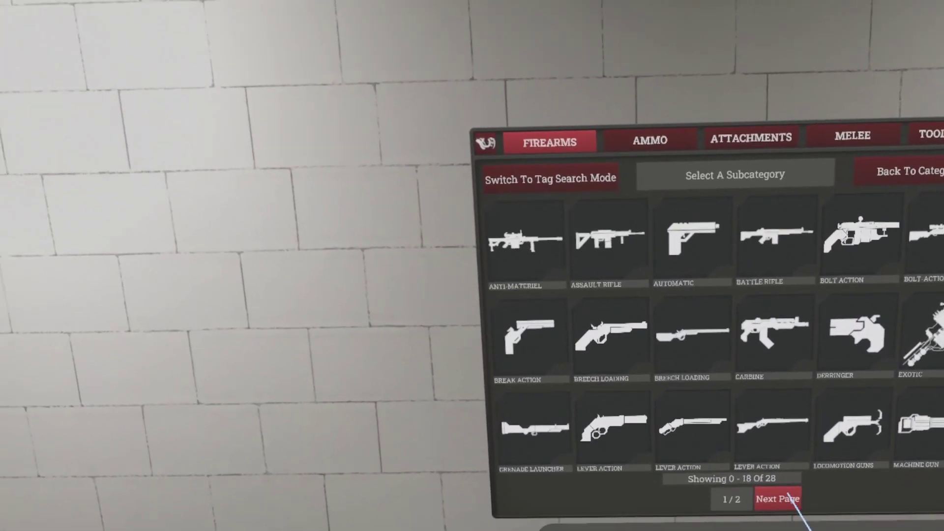
left_click(747, 525)
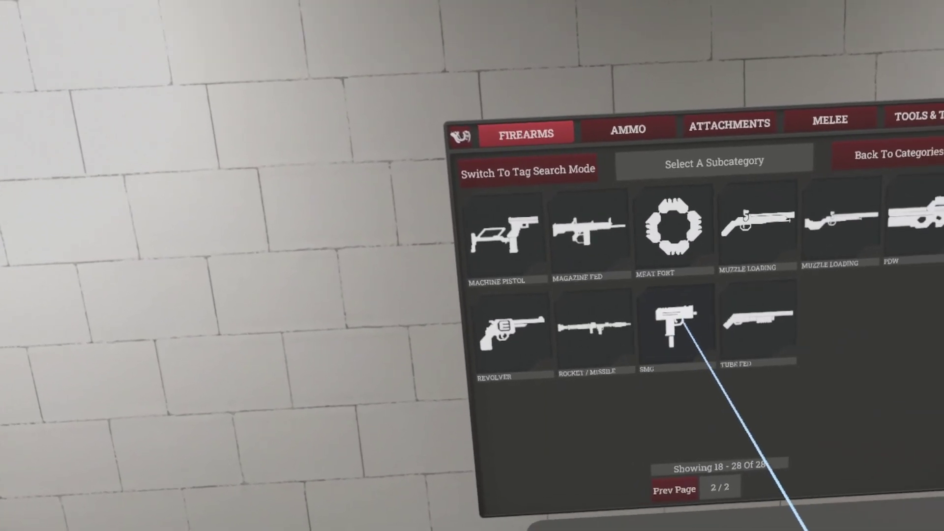
left_click(671, 322)
left_click(755, 488)
left_click(755, 488)
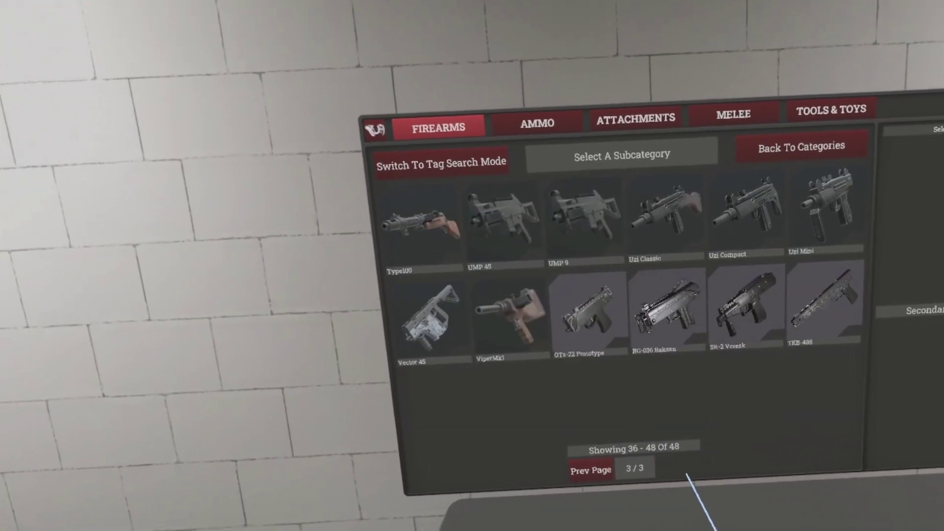
left_click(635, 305)
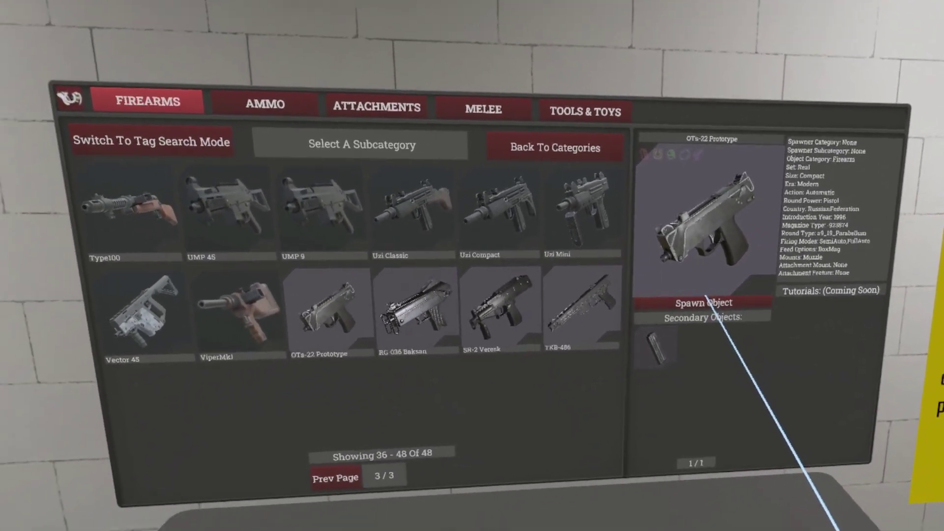
Spawn the OTs-22 Prototype, then grab the gun and its magazine from the tray
left_click(665, 306)
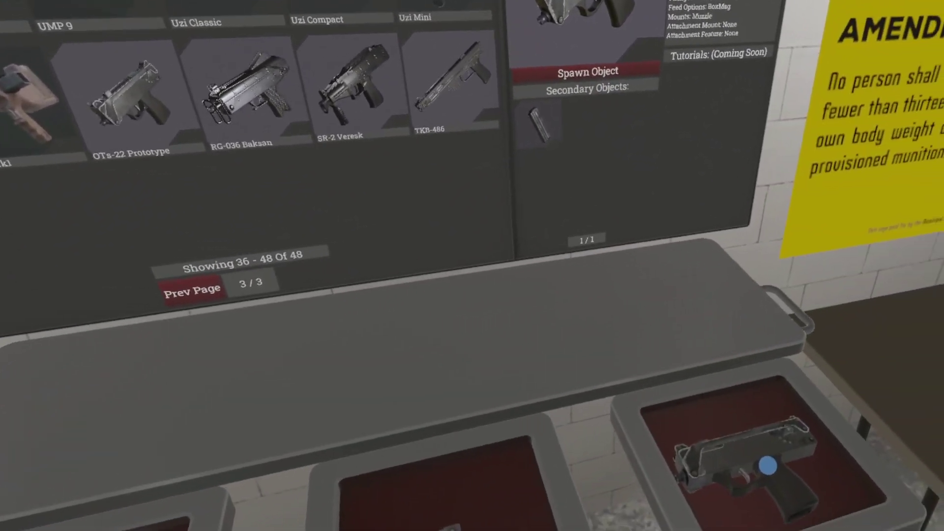
left_click(769, 465)
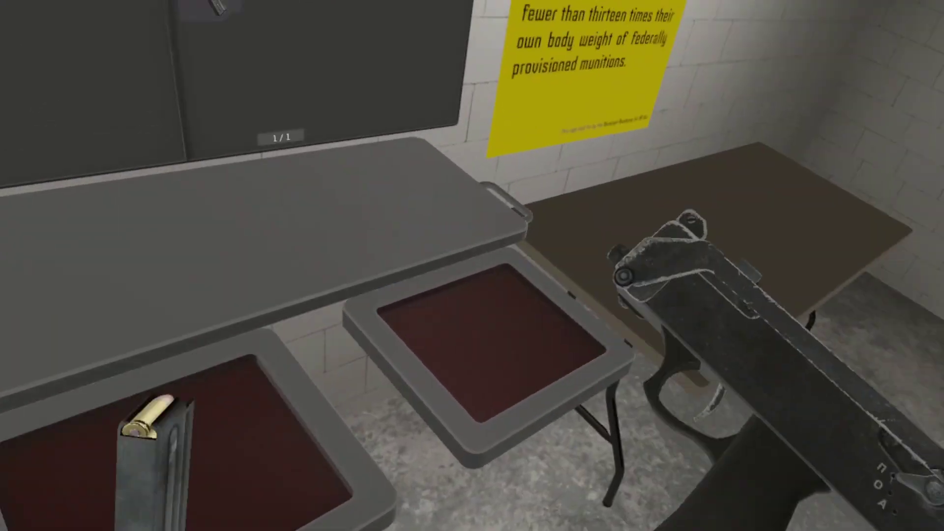
left_click(153, 443)
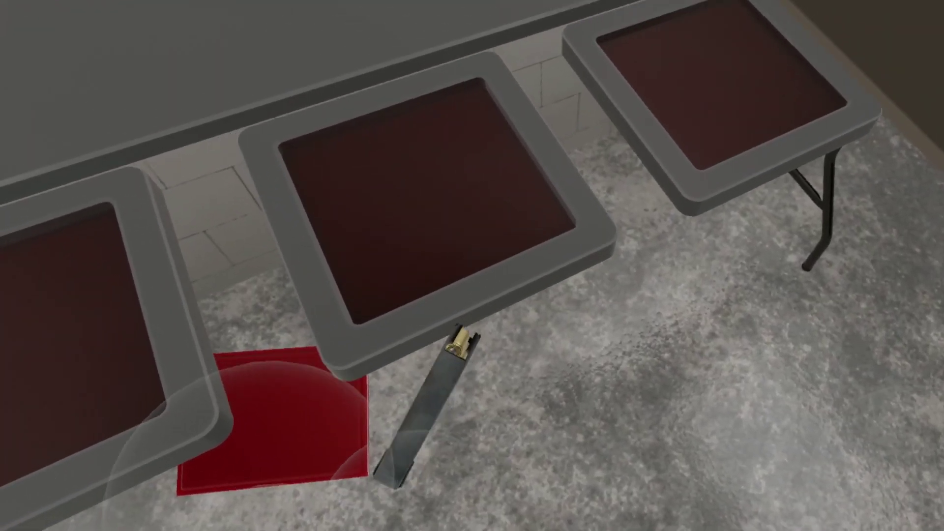